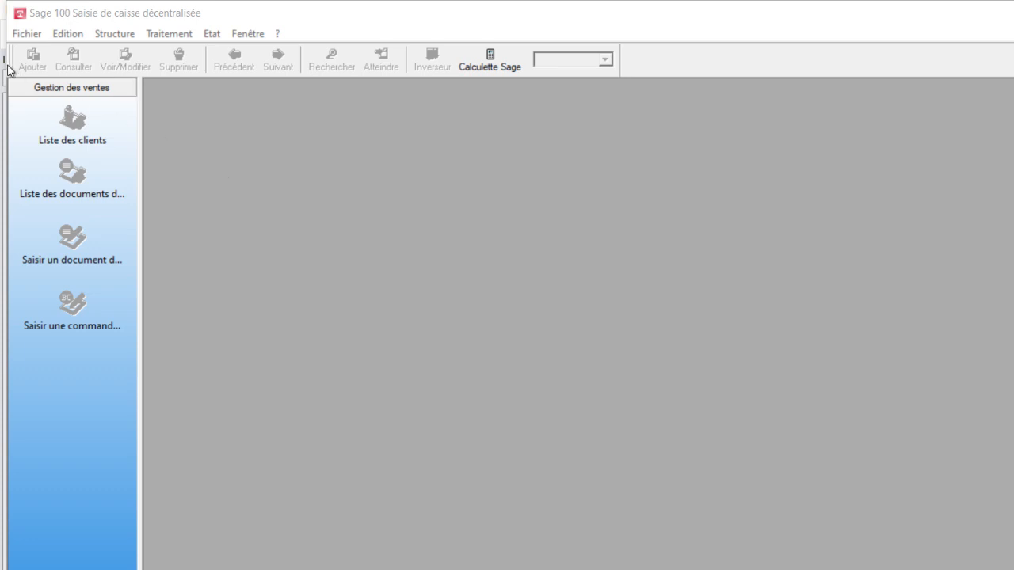
click(243, 143)
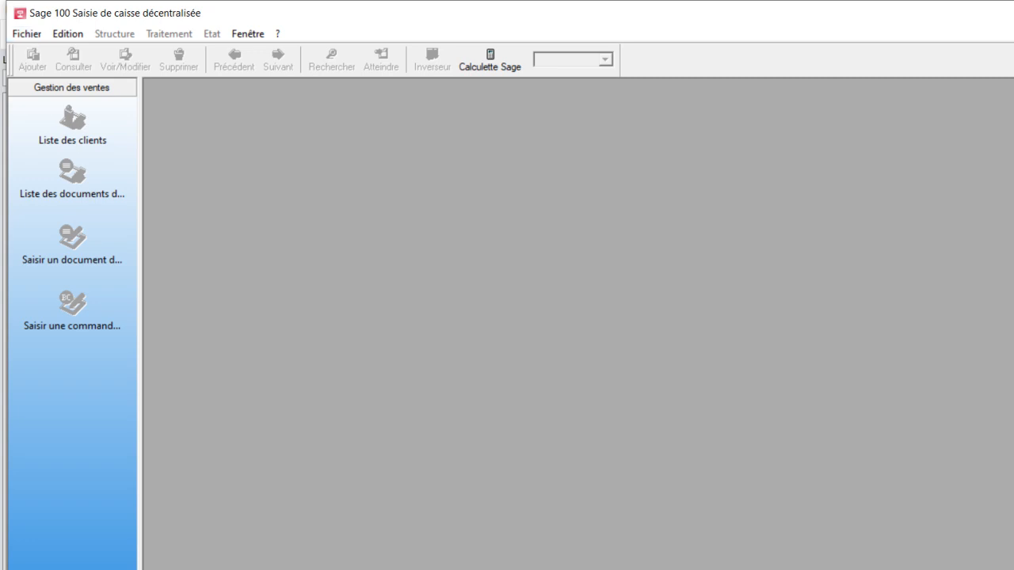
click(1006, 566)
click(26, 36)
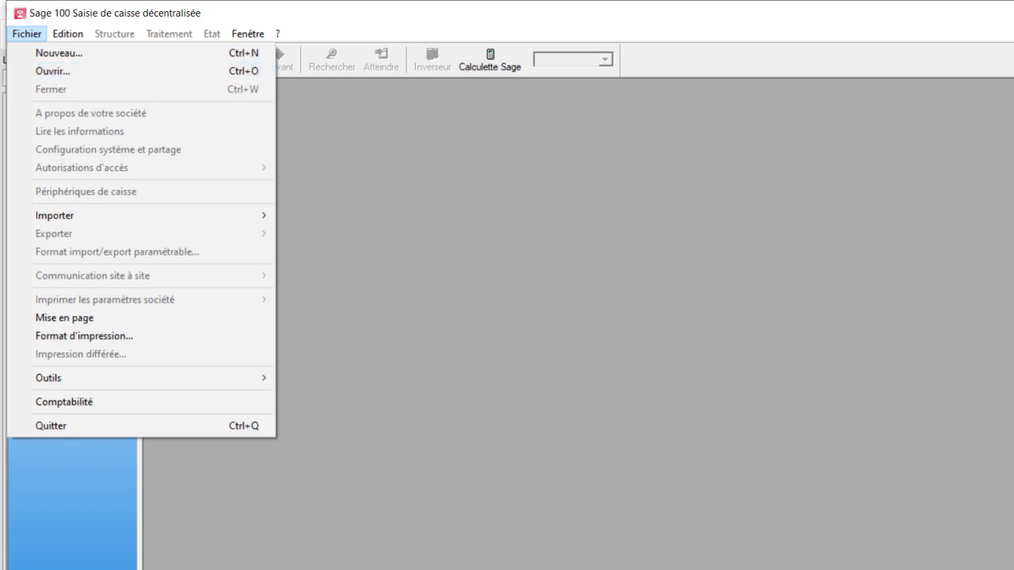
Switch to Sage 100 Gestion commerciale in the Windows 10 virtual machine and open the GESCOM commercial file from Documents
click(512, 569)
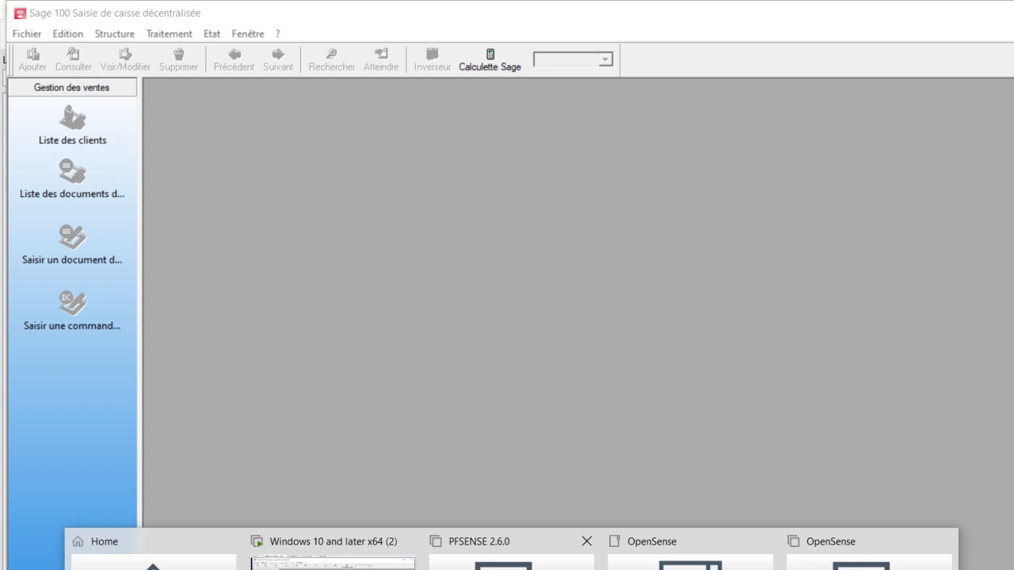
click(333, 555)
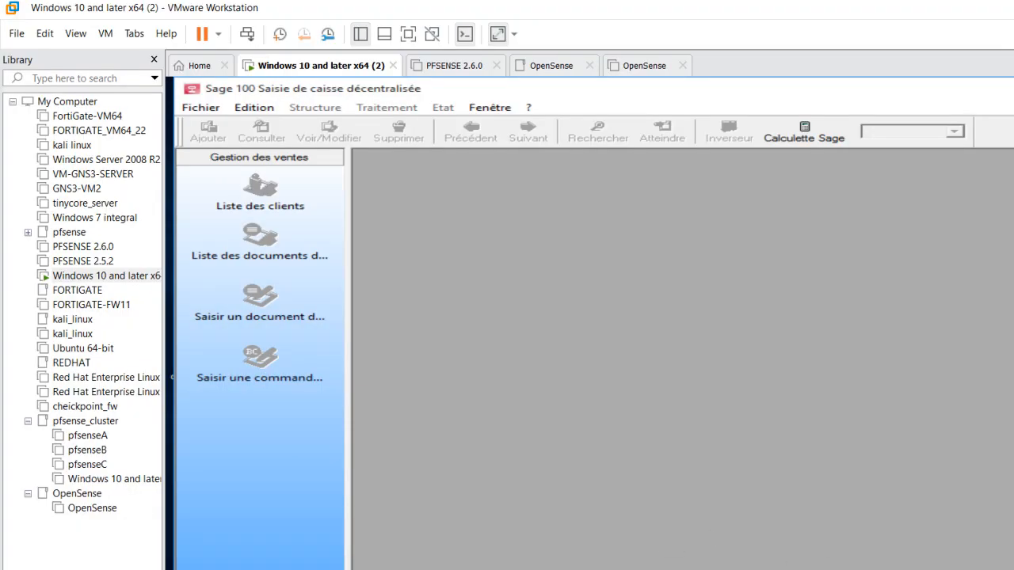
click(803, 569)
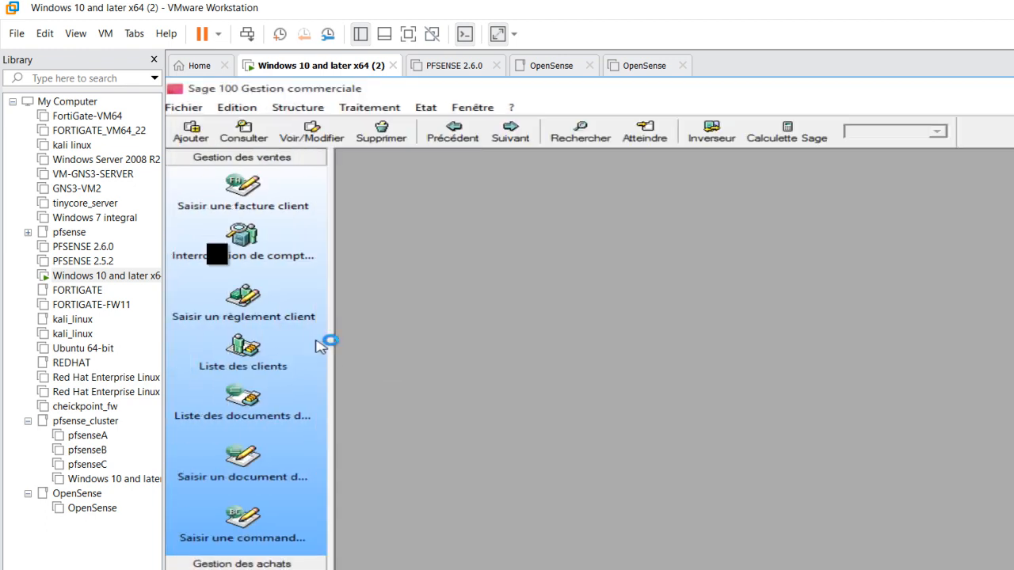
click(195, 103)
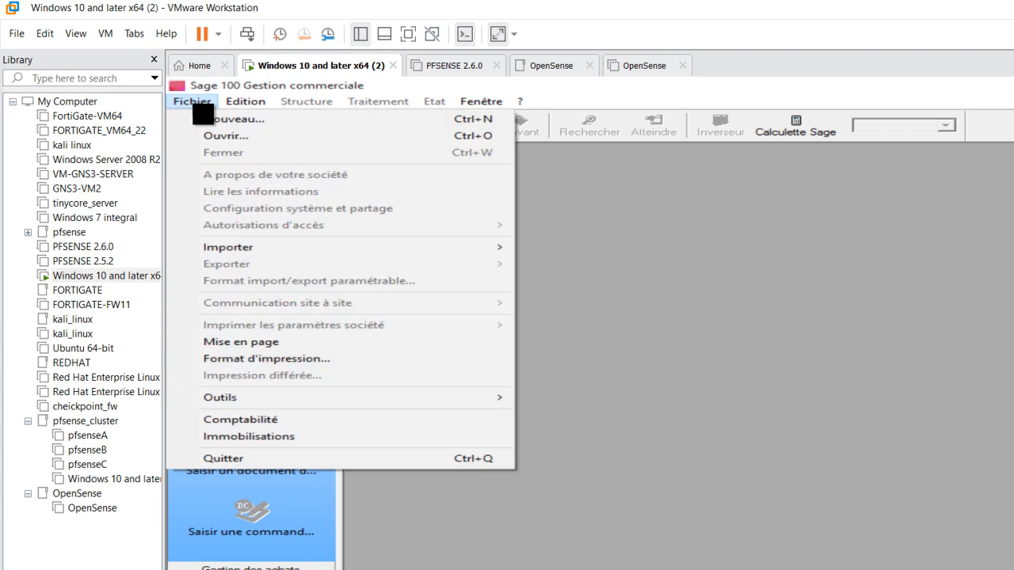
click(233, 135)
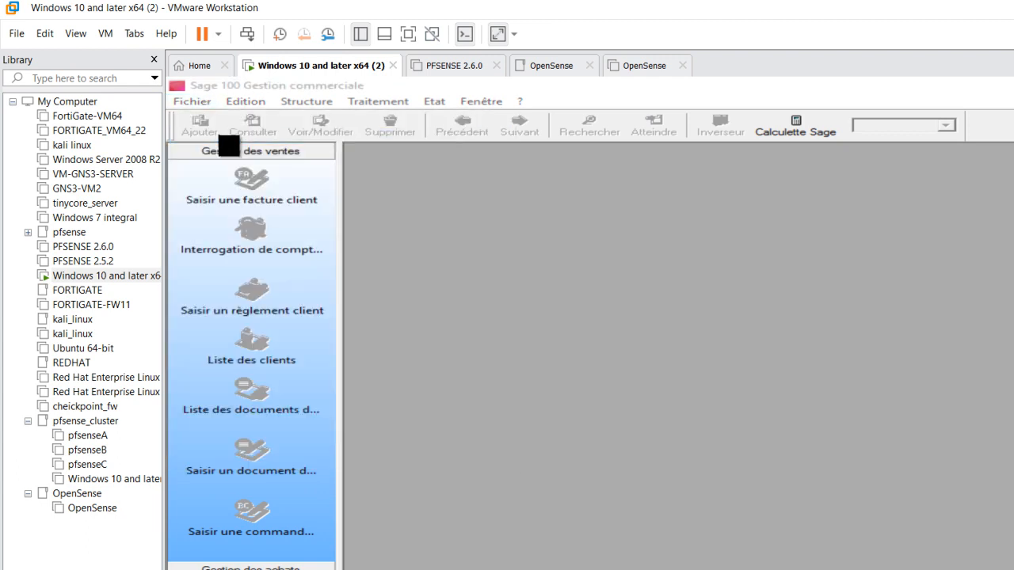
double_click(333, 208)
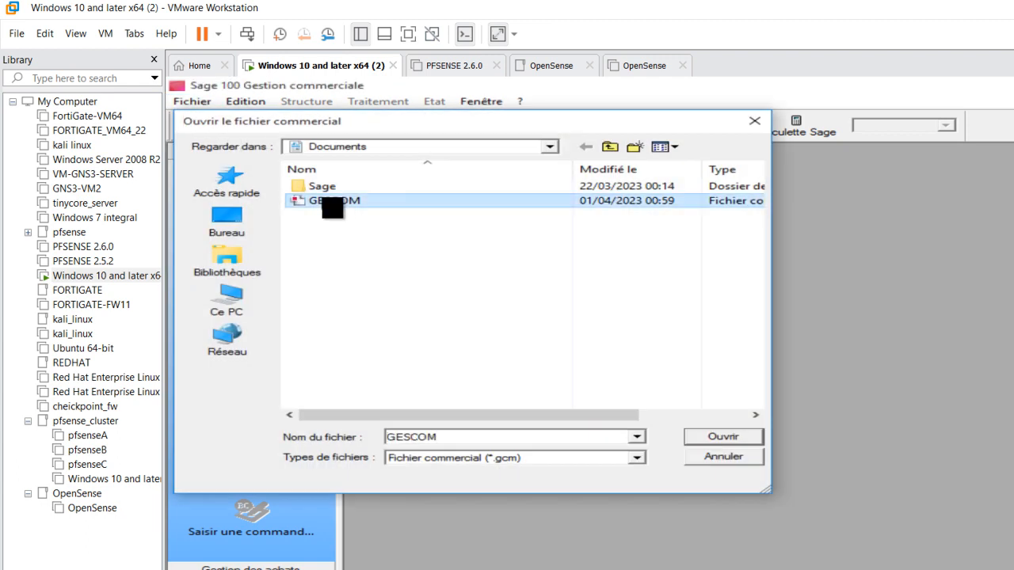
key(Return)
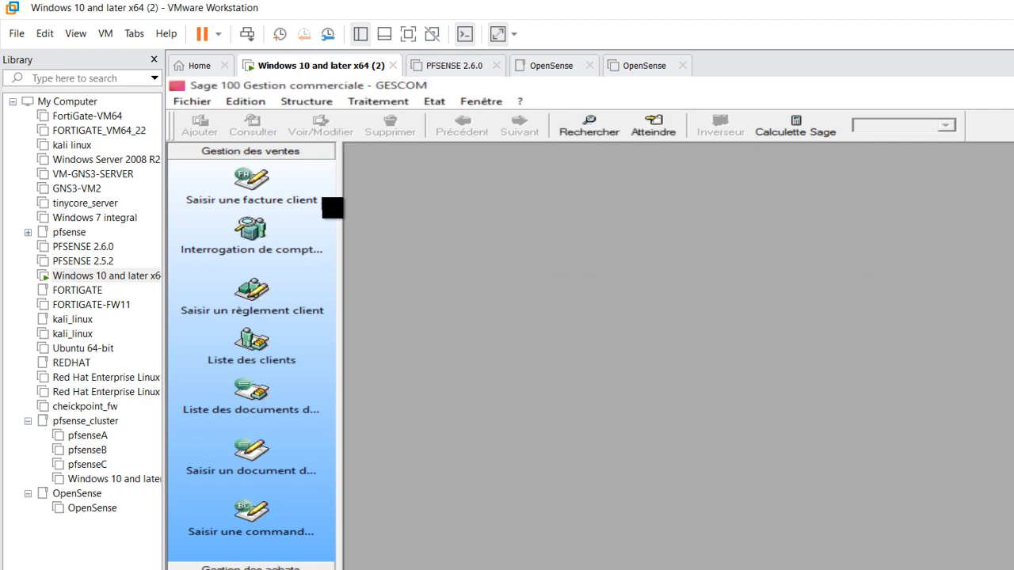
Review the inventory adjustment entry for DEPOT PRINCIPAL without readjusting stock values, and close it without saving anything
click(383, 103)
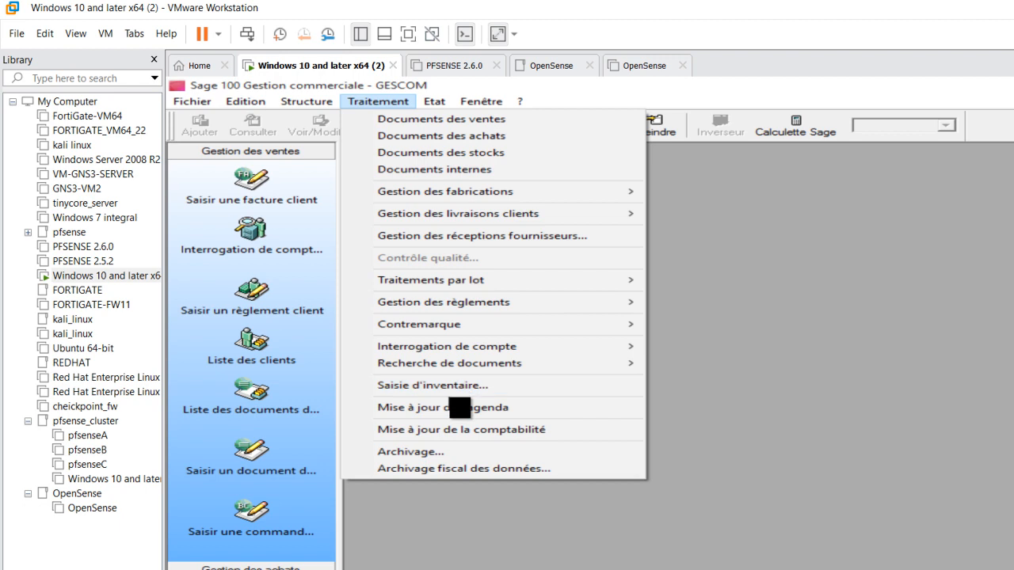
click(420, 386)
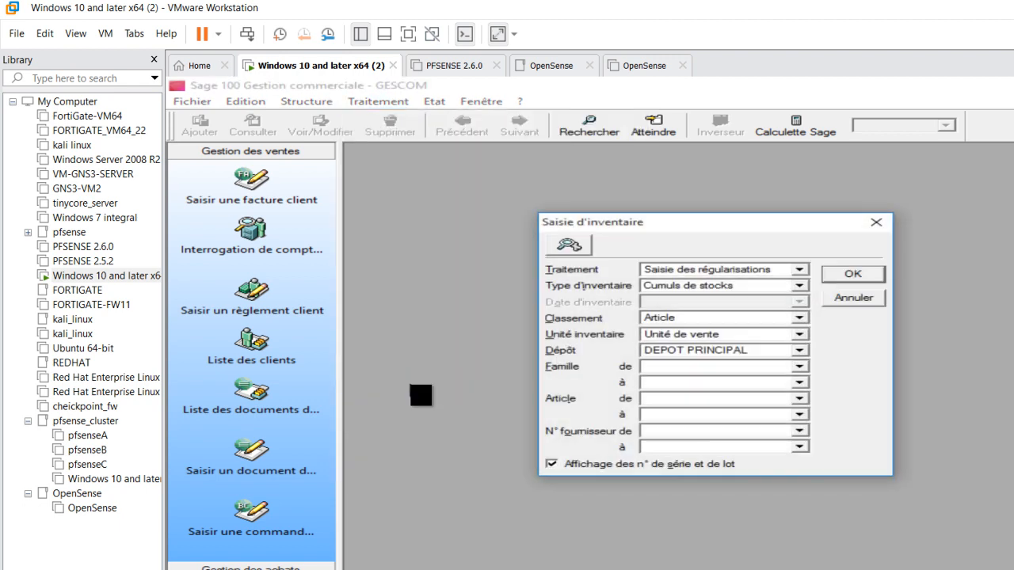
key(Return)
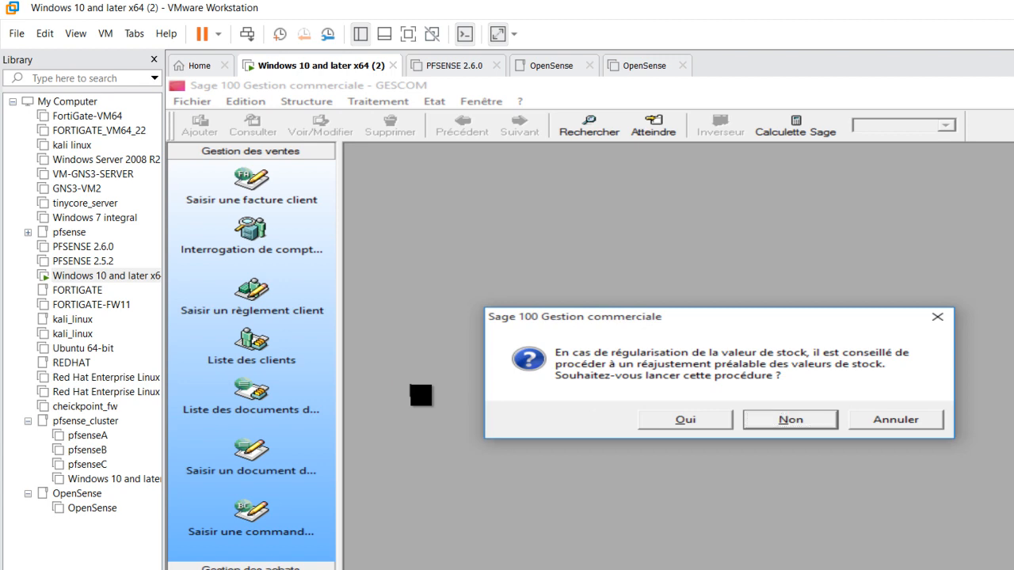
key(Return)
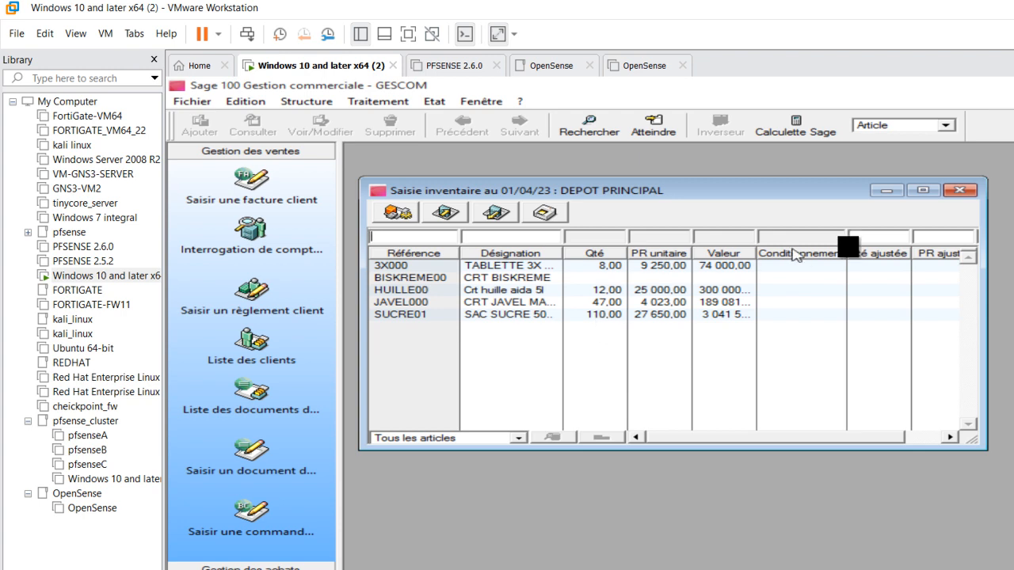
click(960, 194)
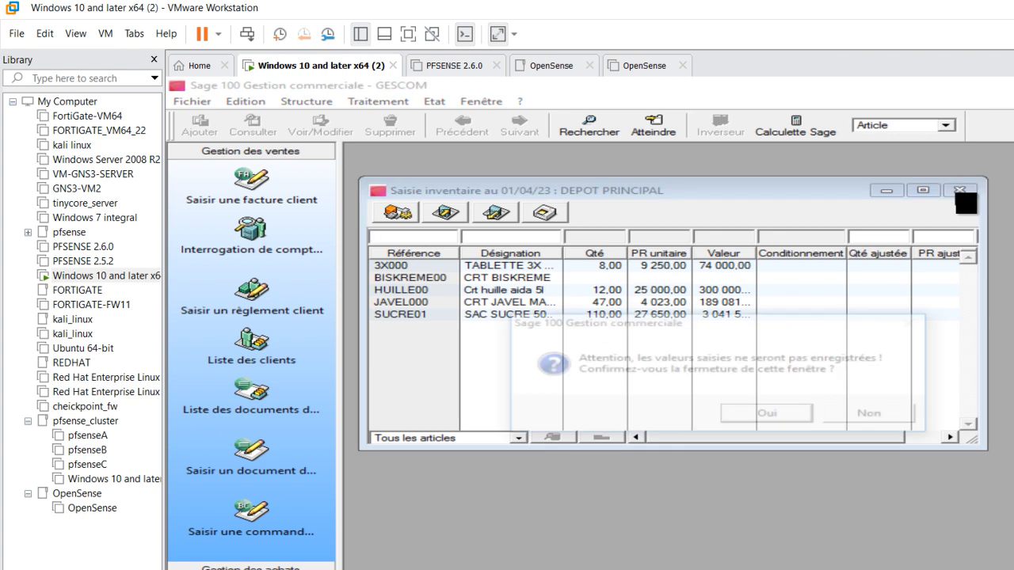
key(Return)
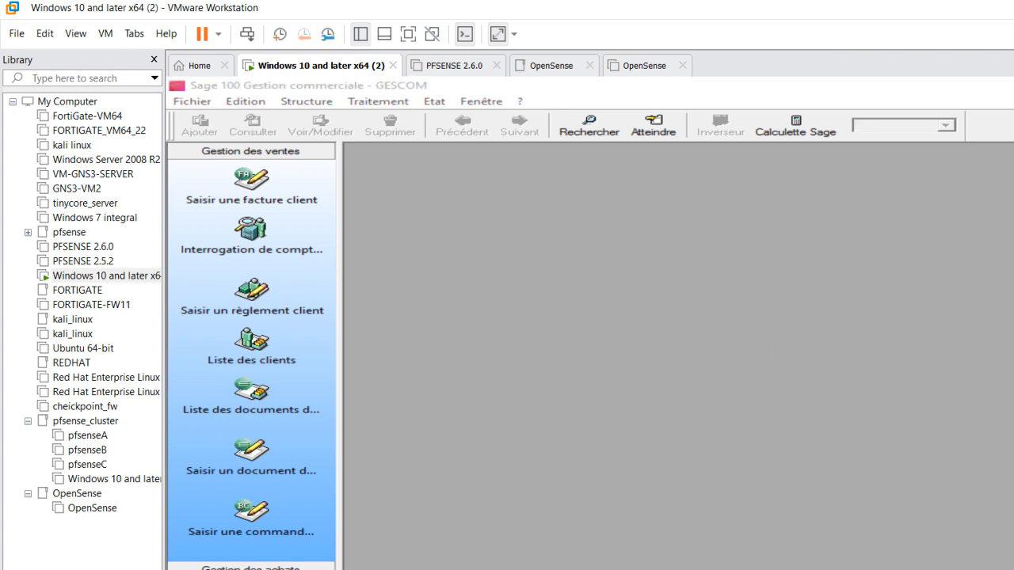
Switch to Sage 100 Saisie de caisse décentralisée and open the GESCOM file as <Administrateur>
click(697, 569)
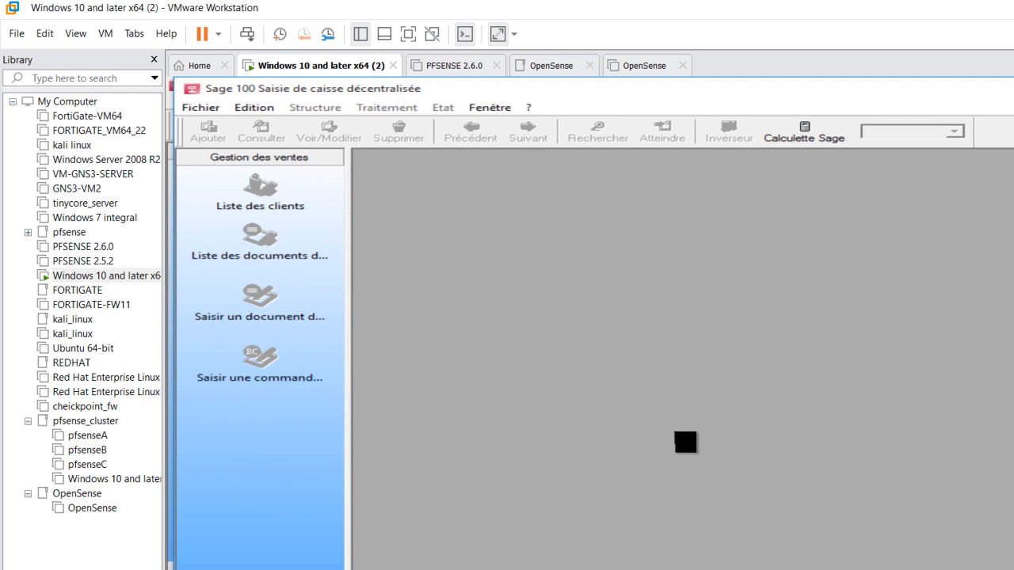
click(201, 108)
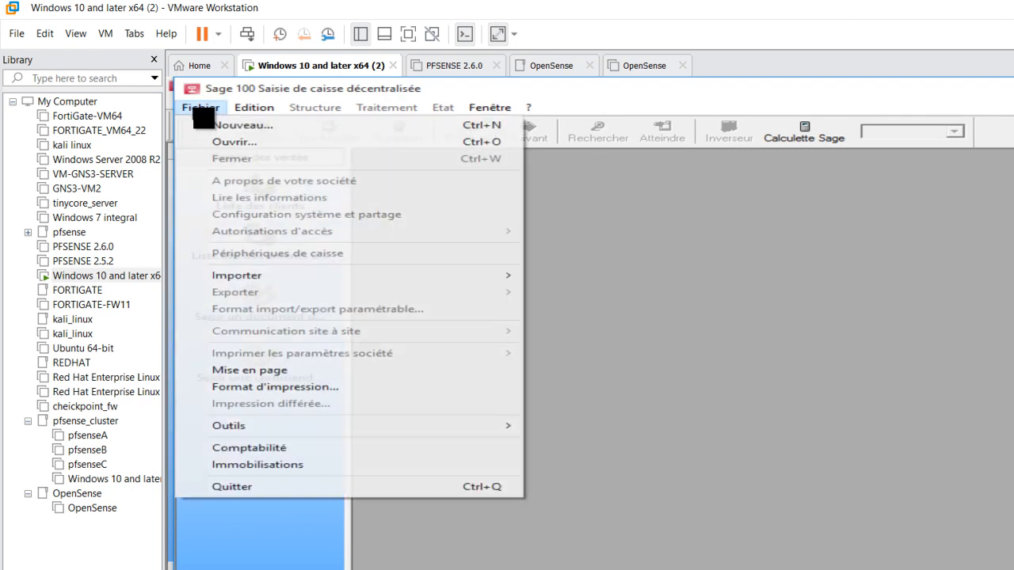
click(228, 147)
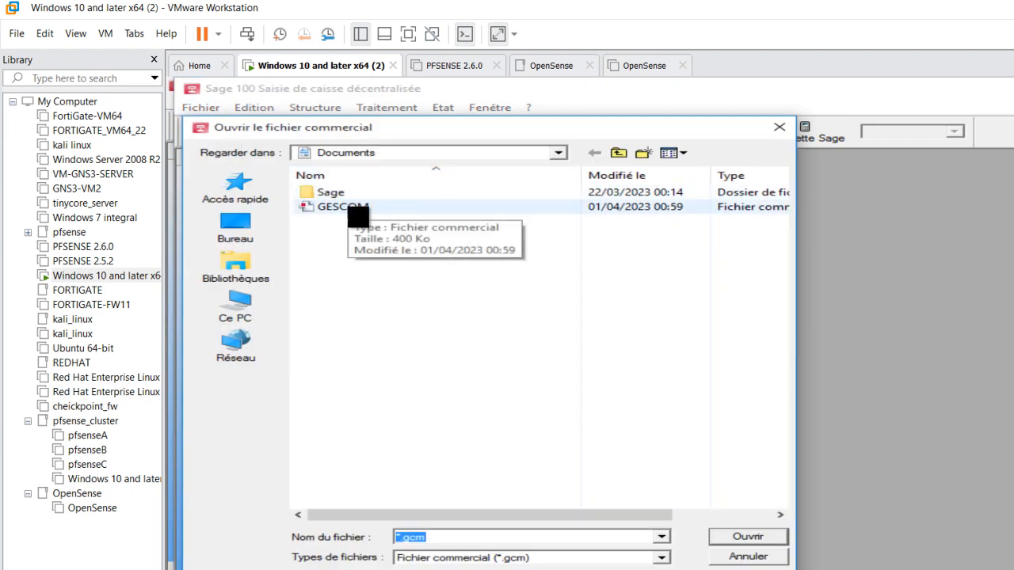
double_click(358, 212)
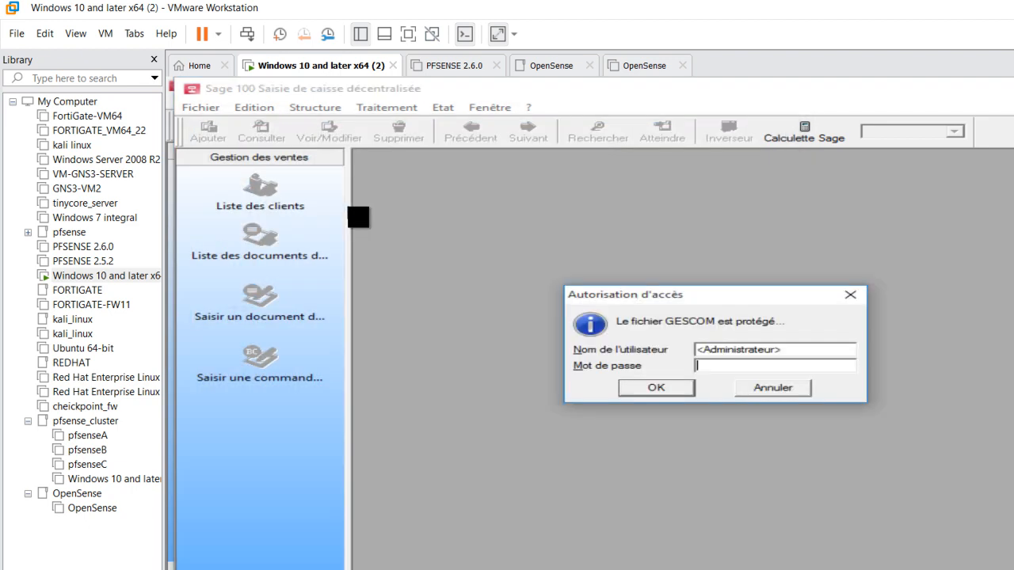
key(Return)
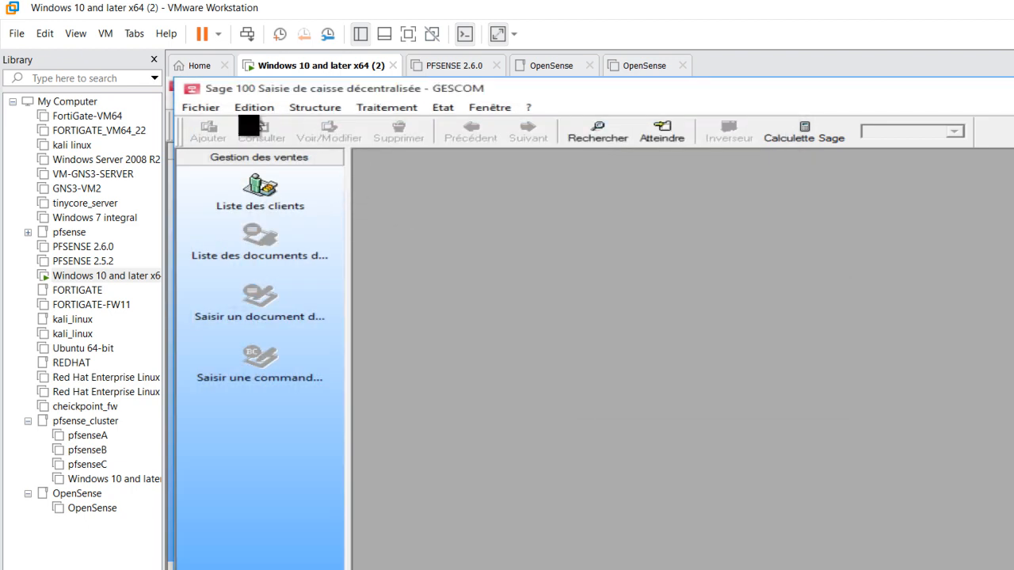
Check the register and cashier proposed for opening the cash register, and leave without opening it
click(387, 108)
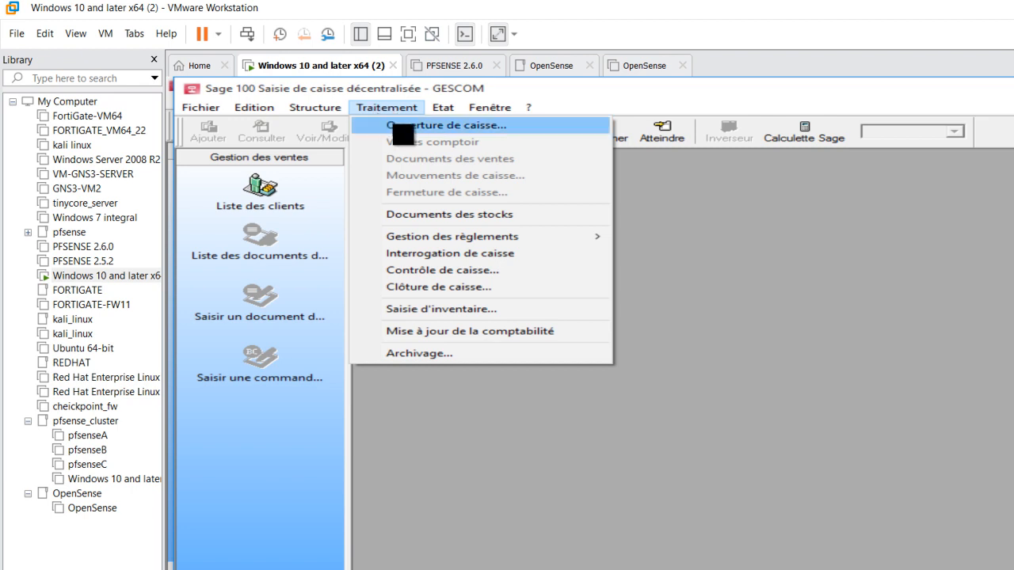
click(402, 128)
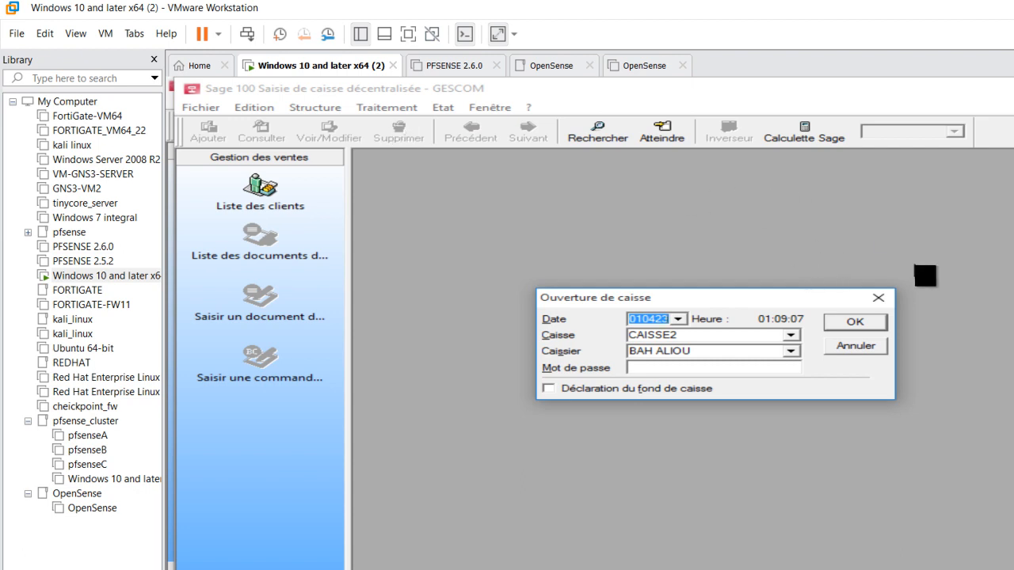
click(884, 299)
Display the list of cash registers and try to delete CAISSE1 and CAISSE2 together
click(321, 108)
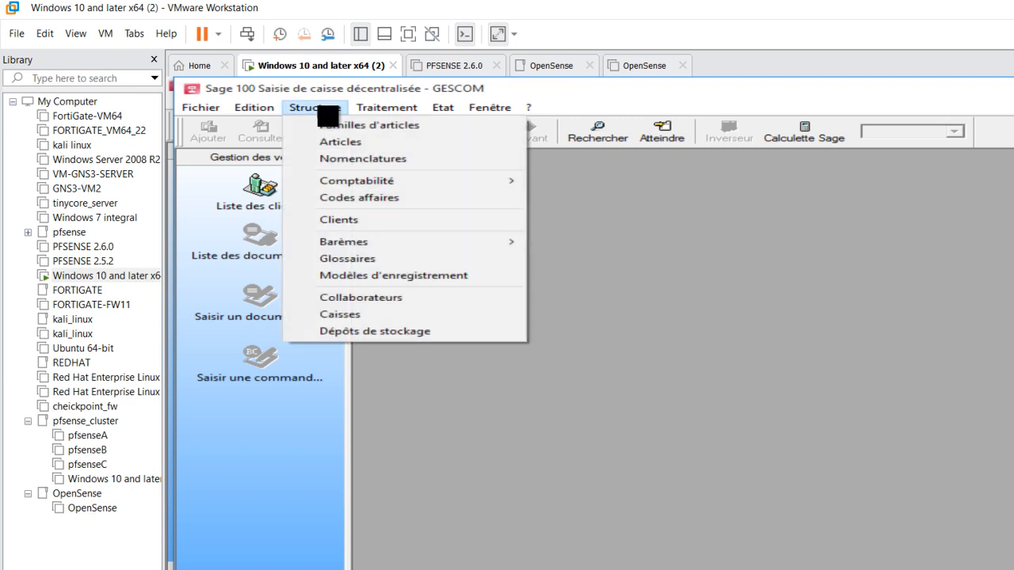
click(364, 317)
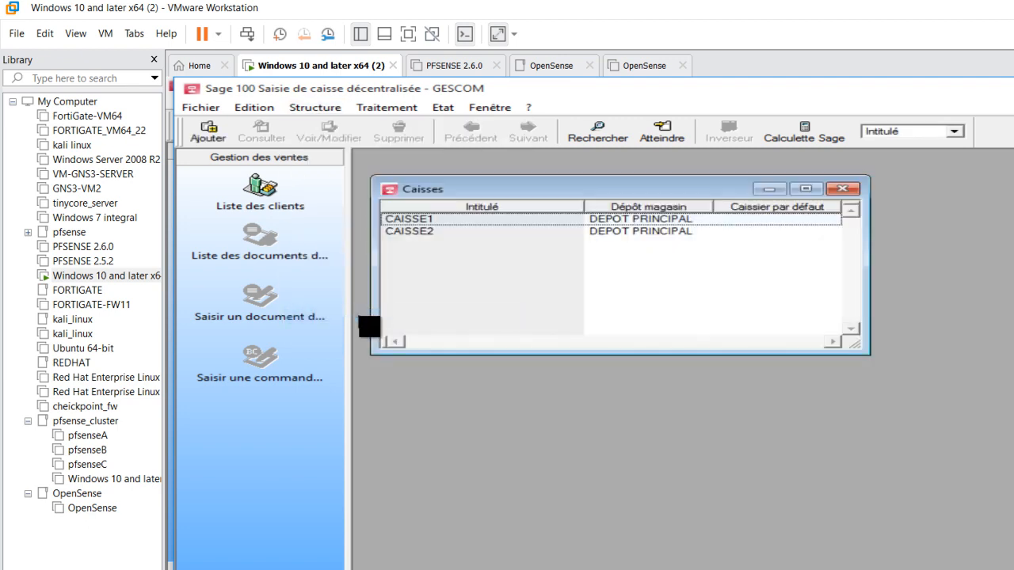
click(434, 231)
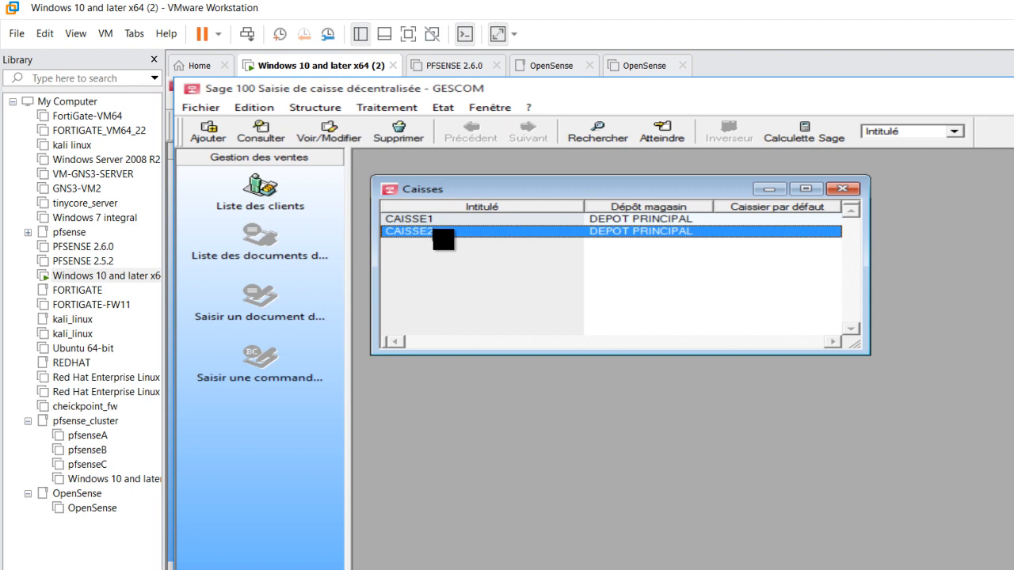
key(ctrl+a)
right_click(435, 231)
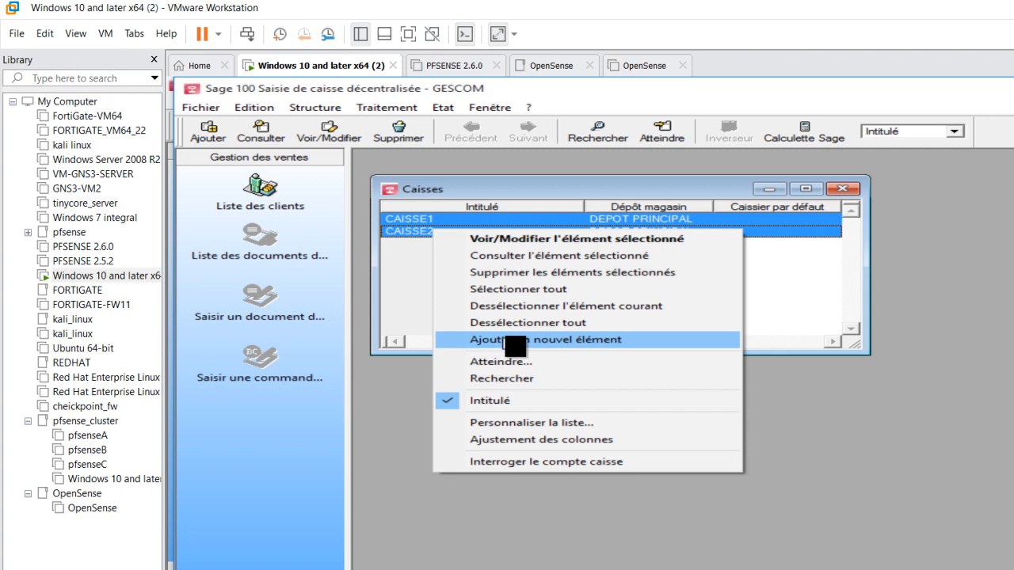
click(531, 274)
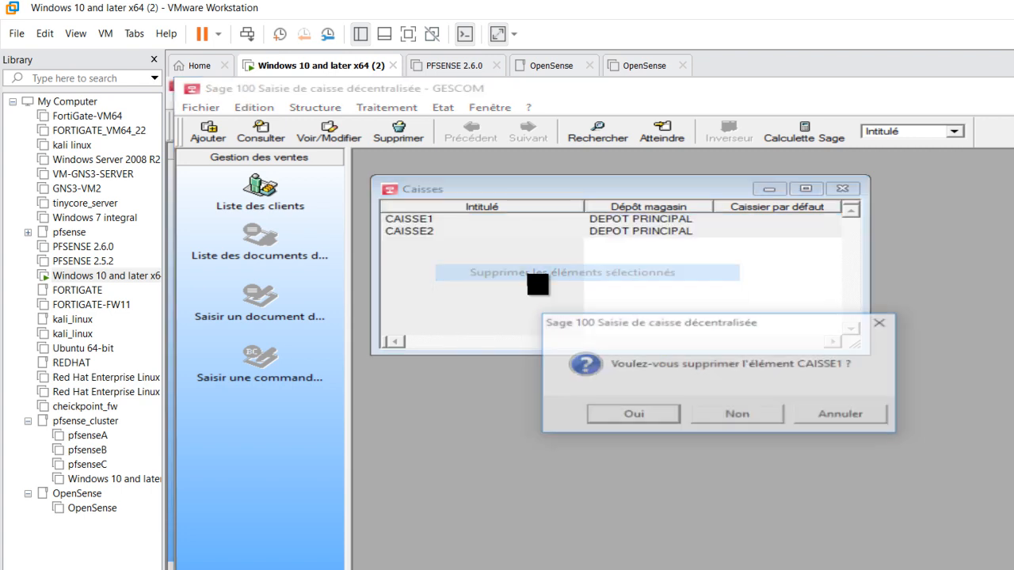
key(Return)
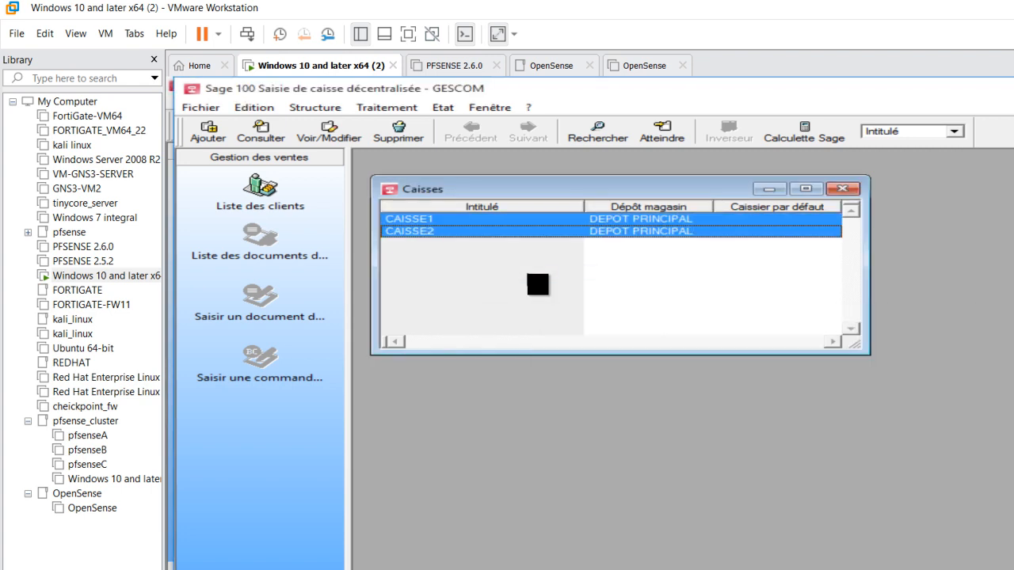
Try to delete the CAISSE1 register on its own
click(501, 220)
right_click(501, 222)
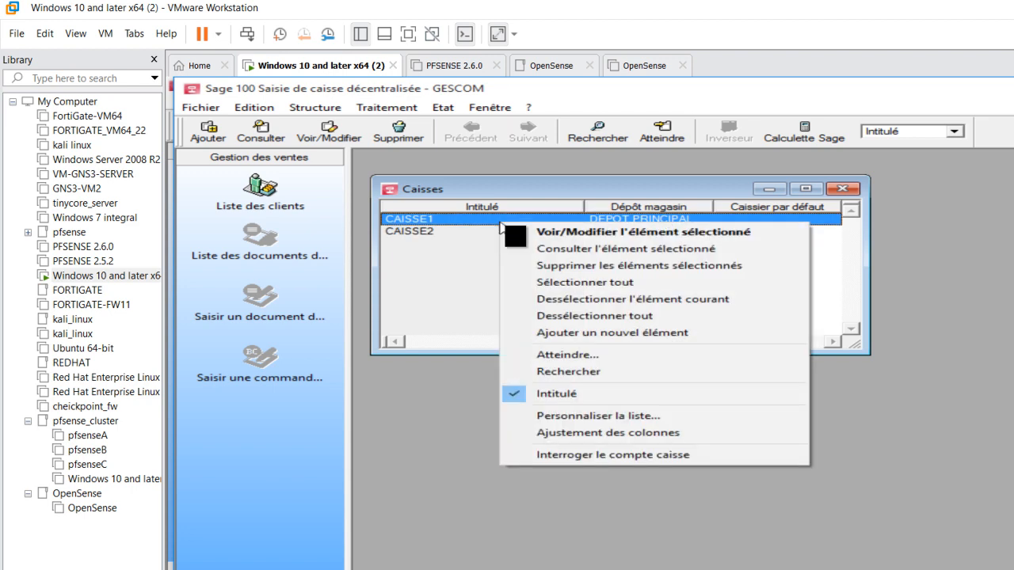
click(570, 266)
key(Return)
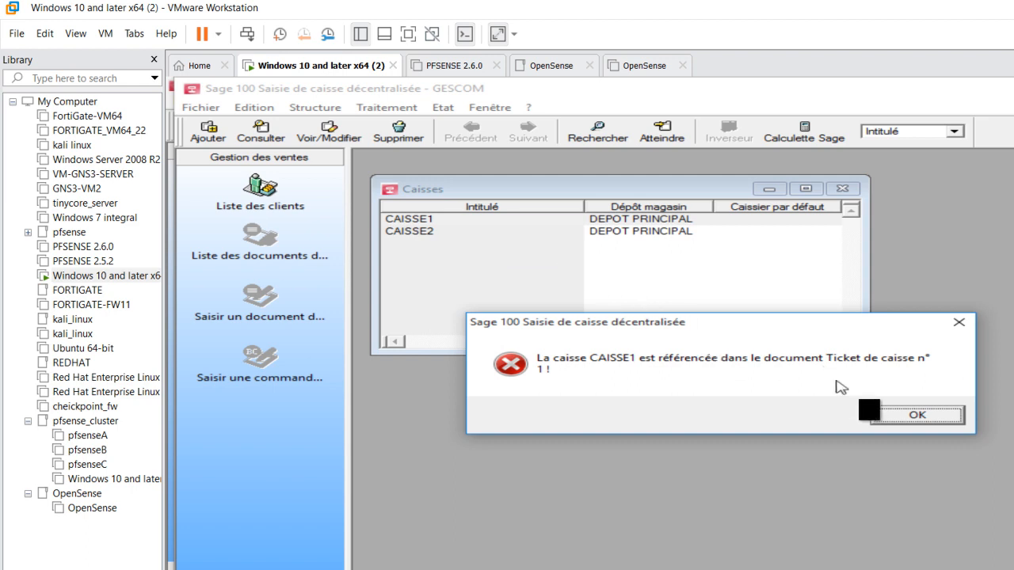
click(918, 418)
click(921, 421)
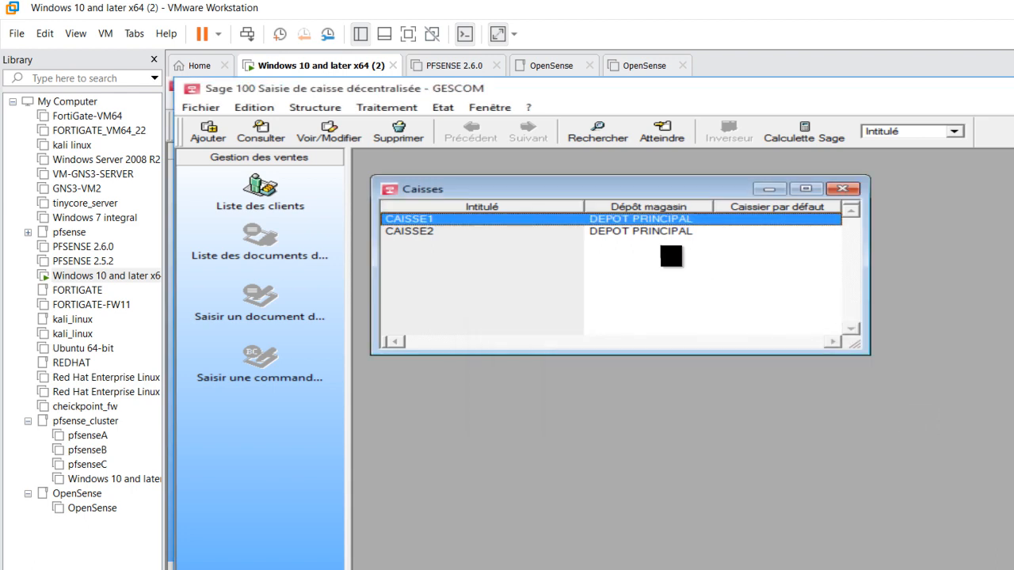
Delete the CAISSE2 register from the list of cash registers
right_click(599, 232)
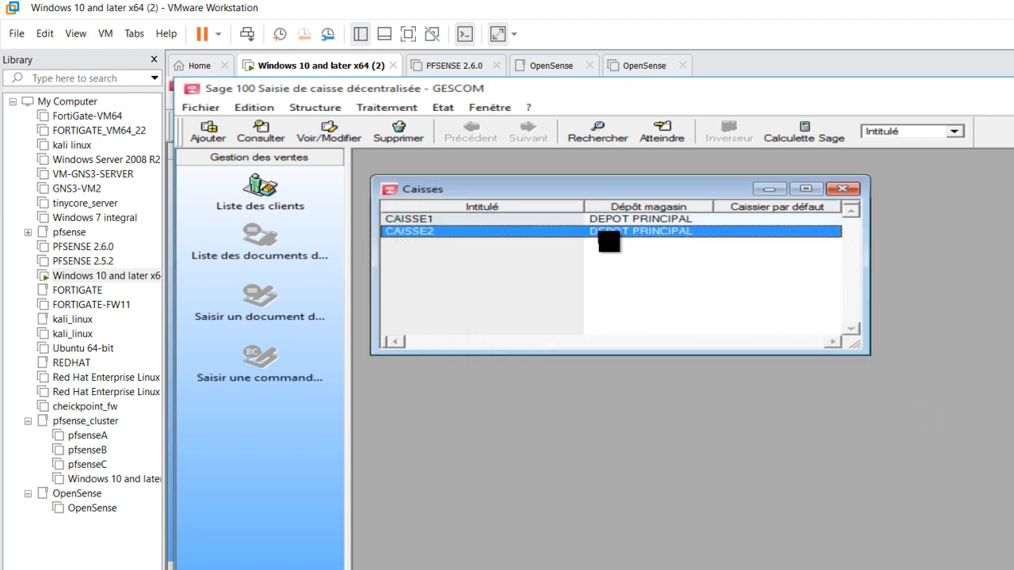
click(661, 277)
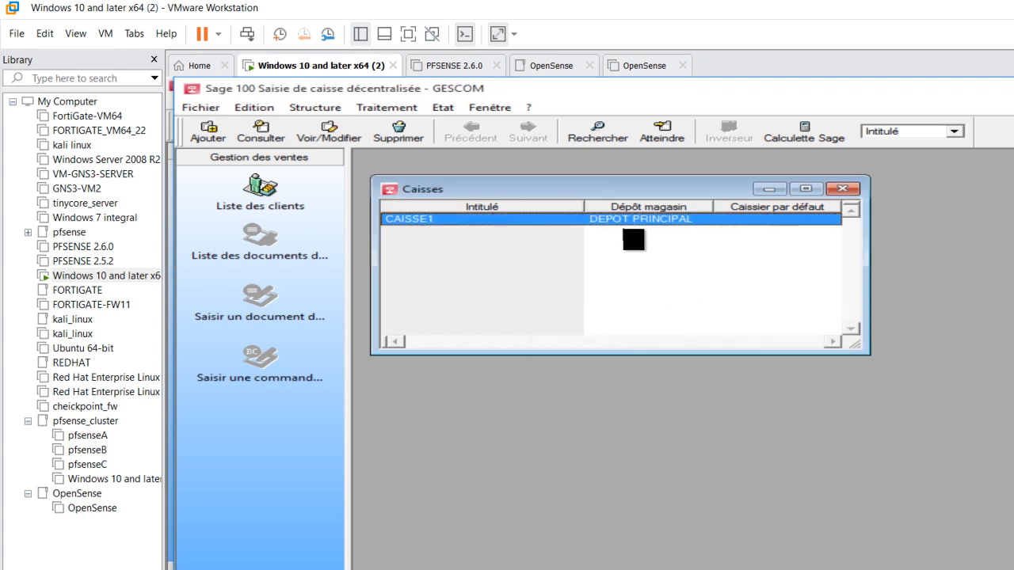
Open the record of the CAISSE1 cash register for editing
double_click(679, 221)
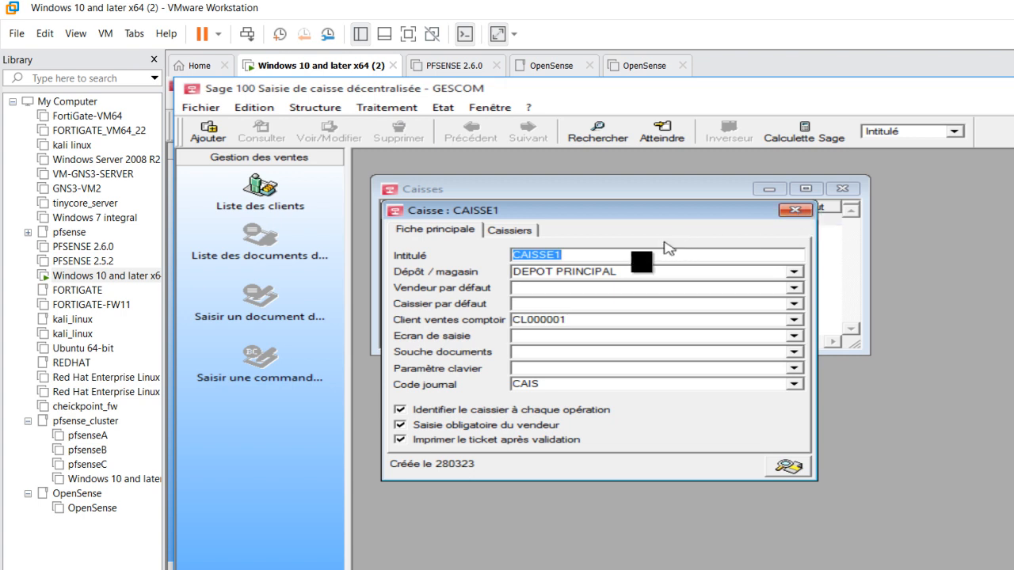
click(618, 255)
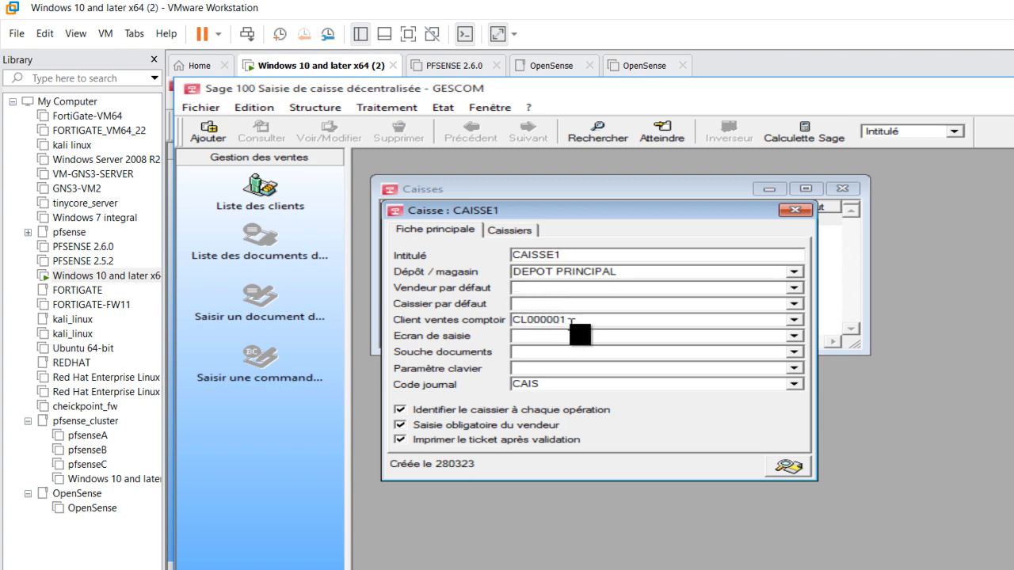
Clear the counter-sales client and the depot of CAISSE1 and try to close its record
drag(560, 320, 451, 316)
key(BackSpace)
click(579, 282)
key(BackSpace)
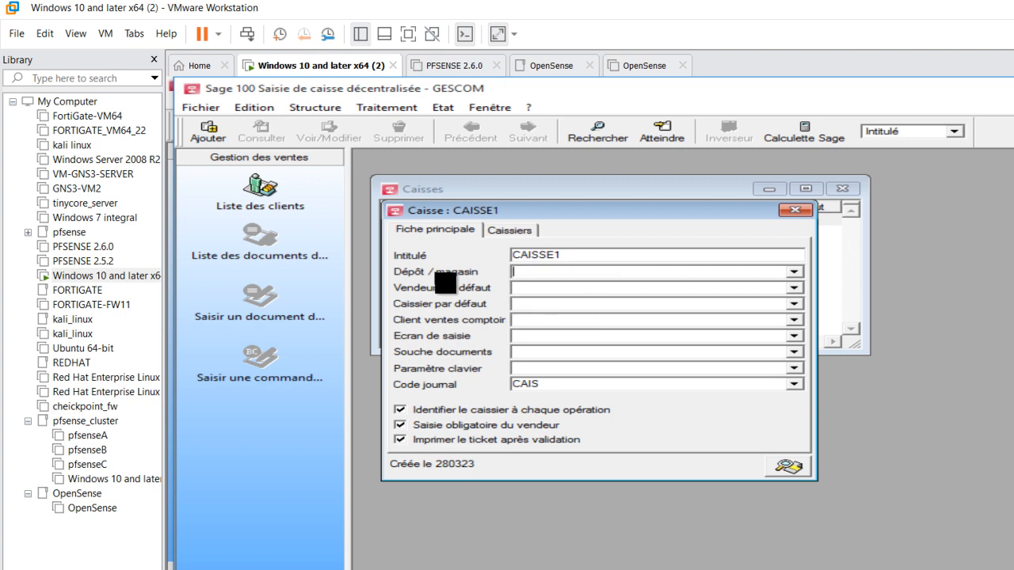
click(796, 211)
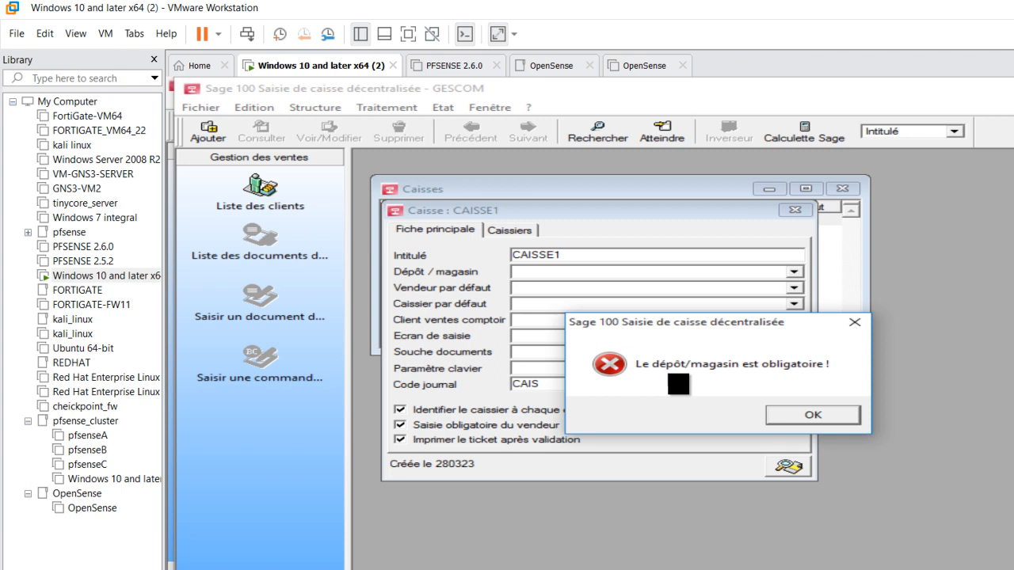
click(806, 413)
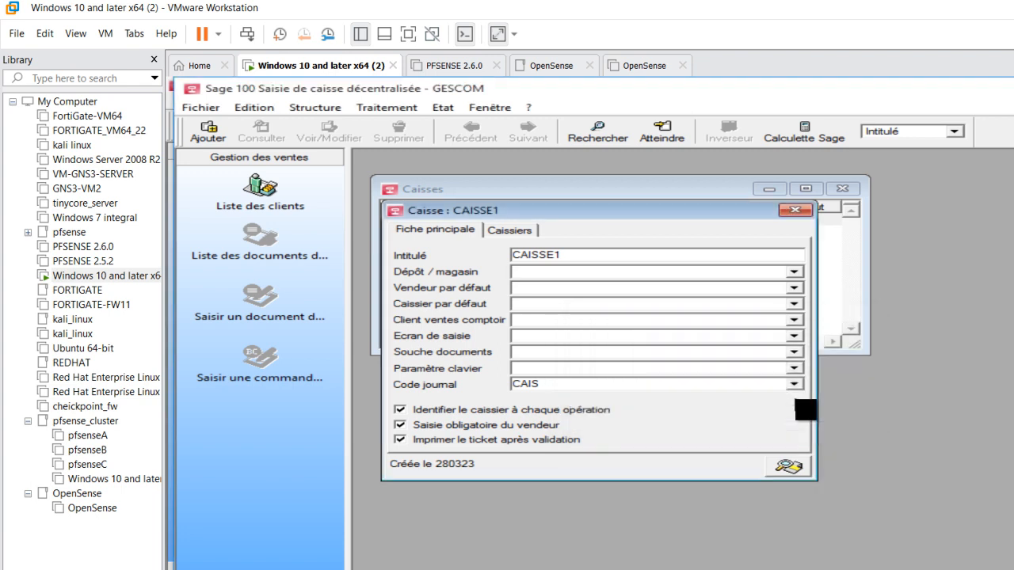
Set the depot of CAISSE1 to DEPOT PRINCIPAL and try to close the record without a counter-sales client
click(793, 287)
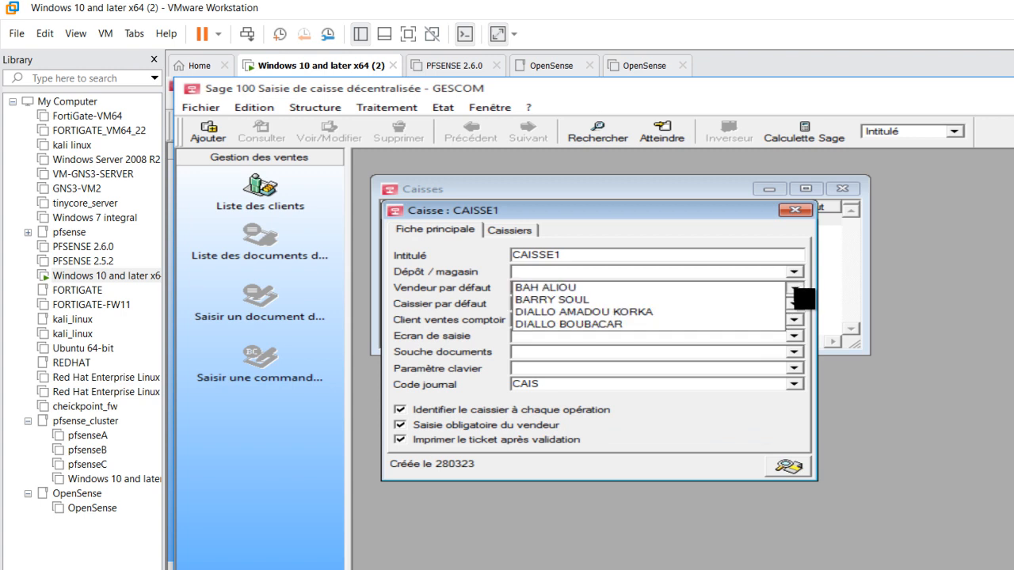
click(798, 285)
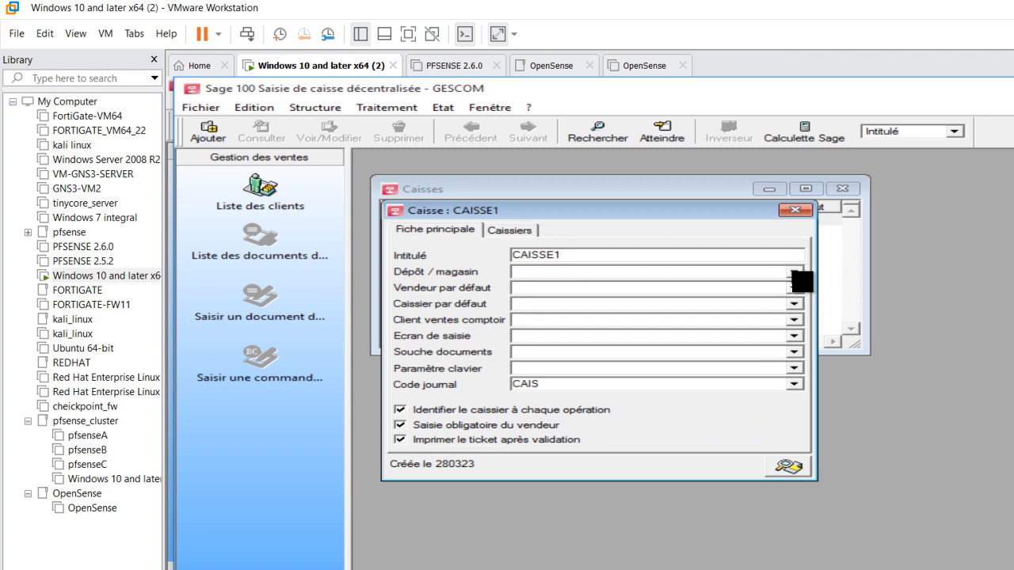
click(795, 272)
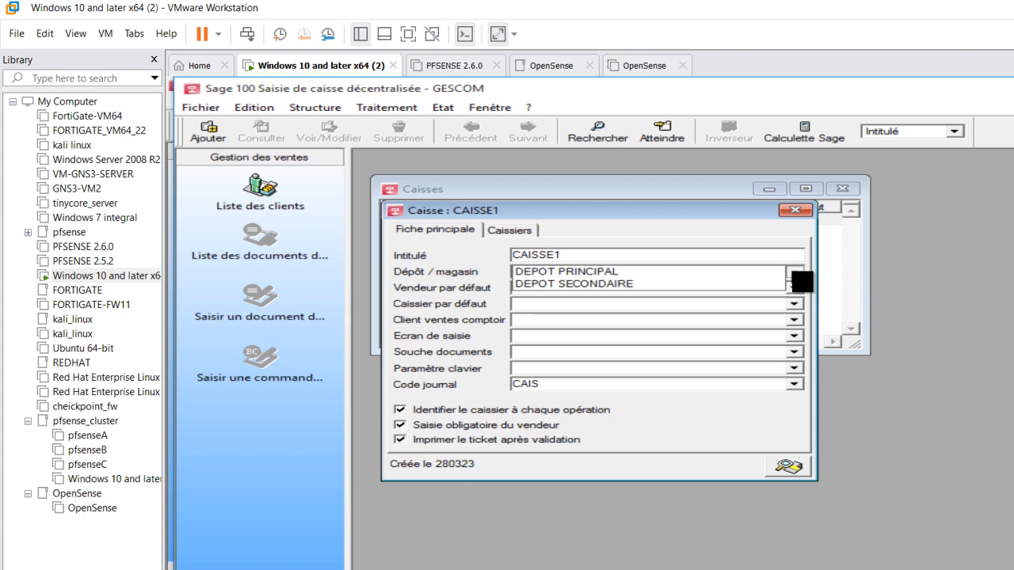
click(749, 272)
click(722, 272)
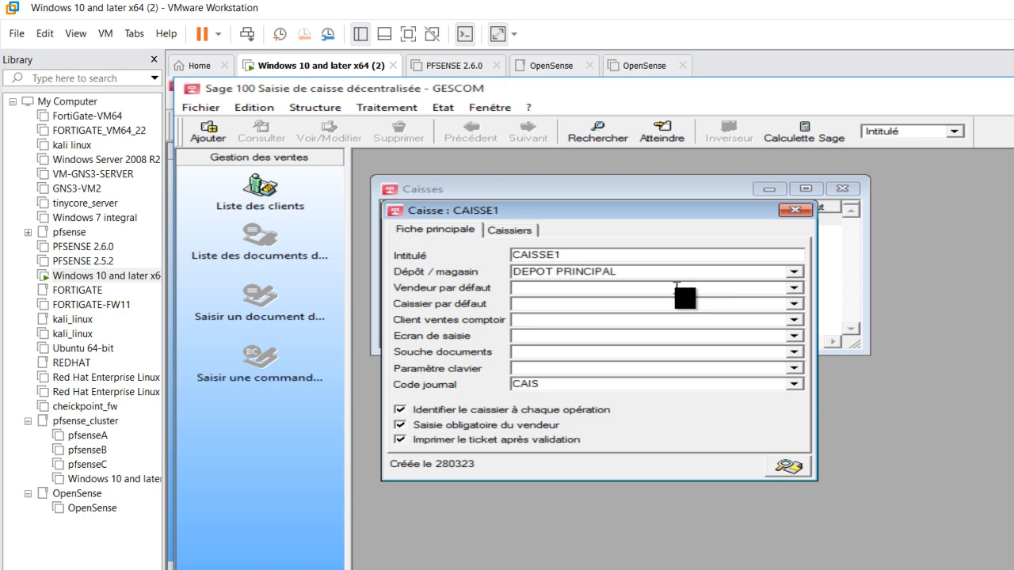
click(795, 210)
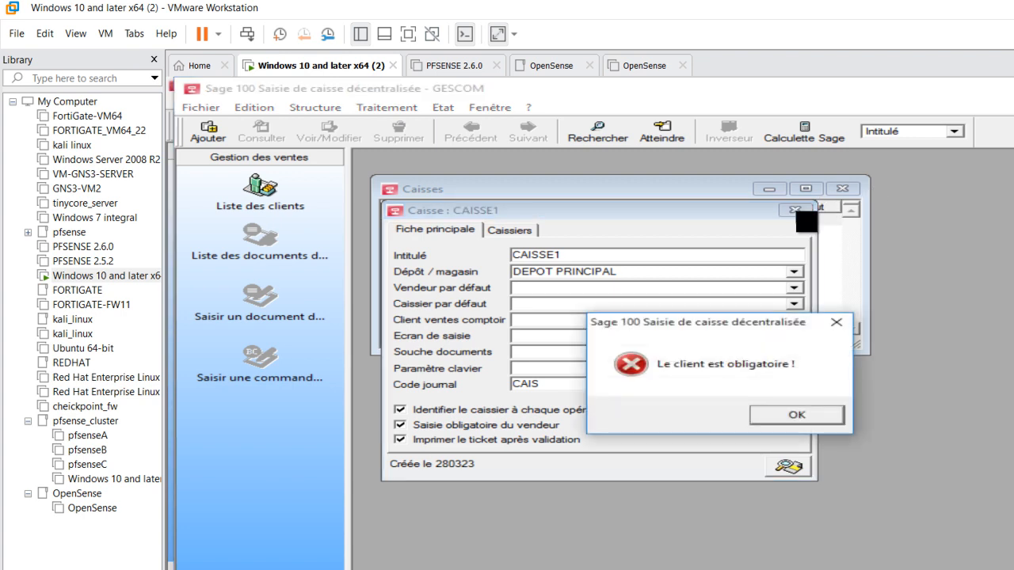
key(Return)
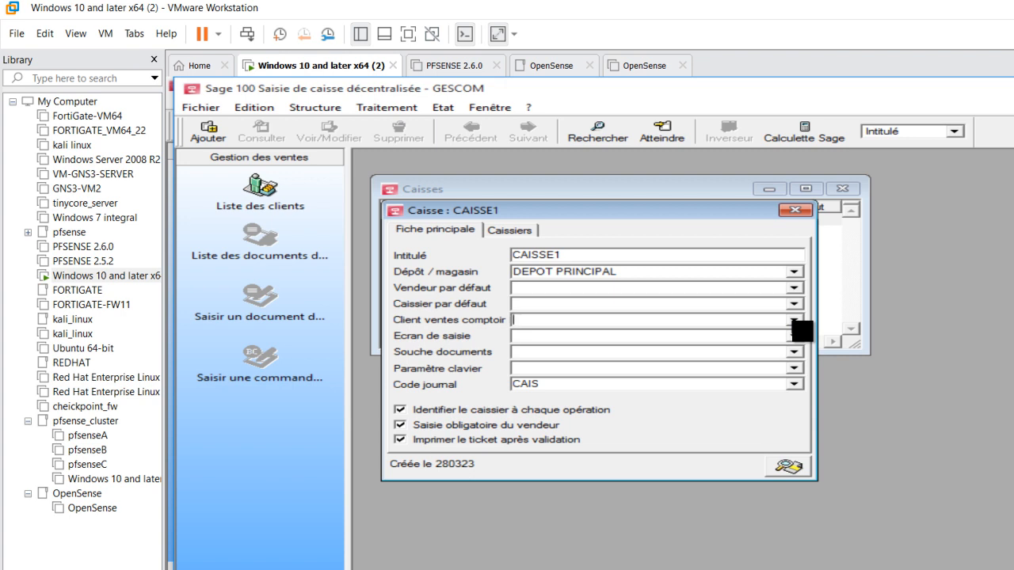
Set the counter-sales client of CAISSE1 to CLIENT COMPTOIRE
click(793, 320)
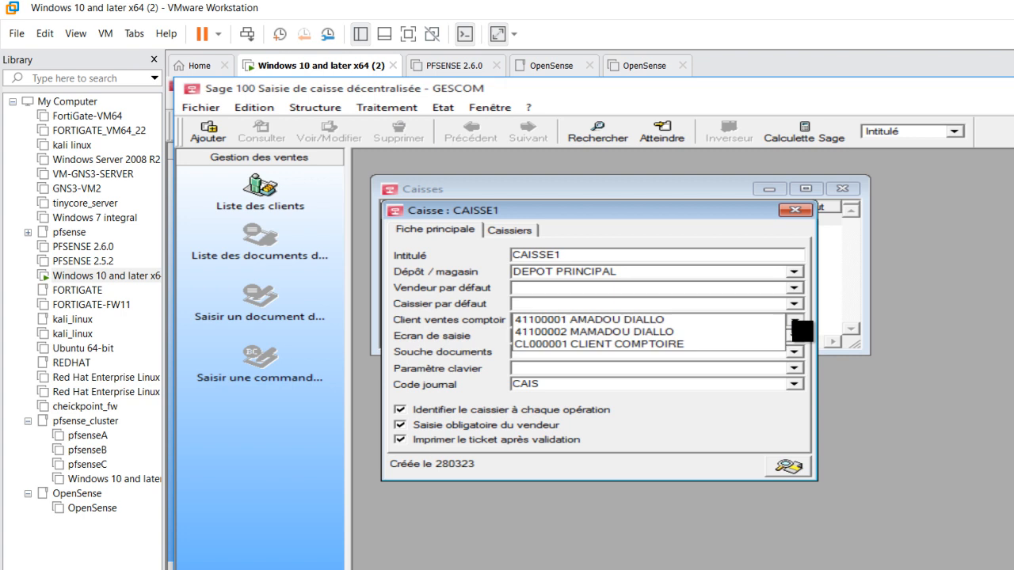
click(732, 345)
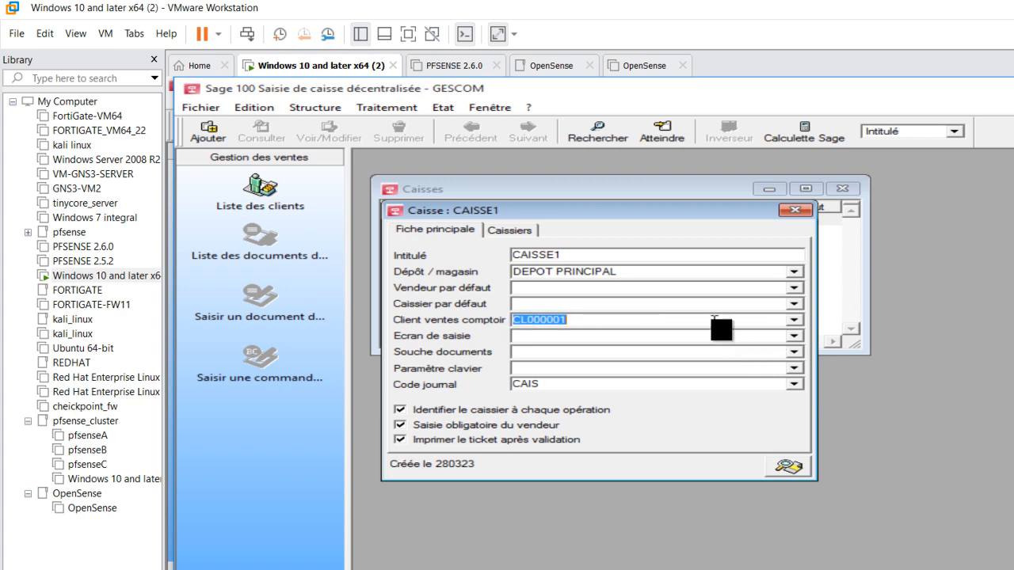
click(713, 320)
Turn off mandatory seller entry for CAISSE1, check its list of cashiers and close the record
click(406, 427)
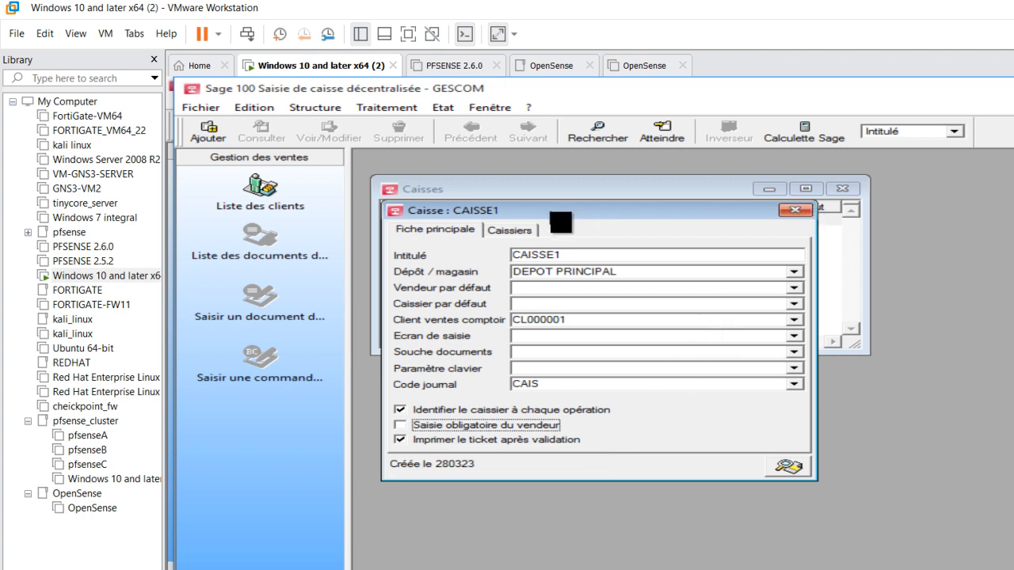
click(511, 231)
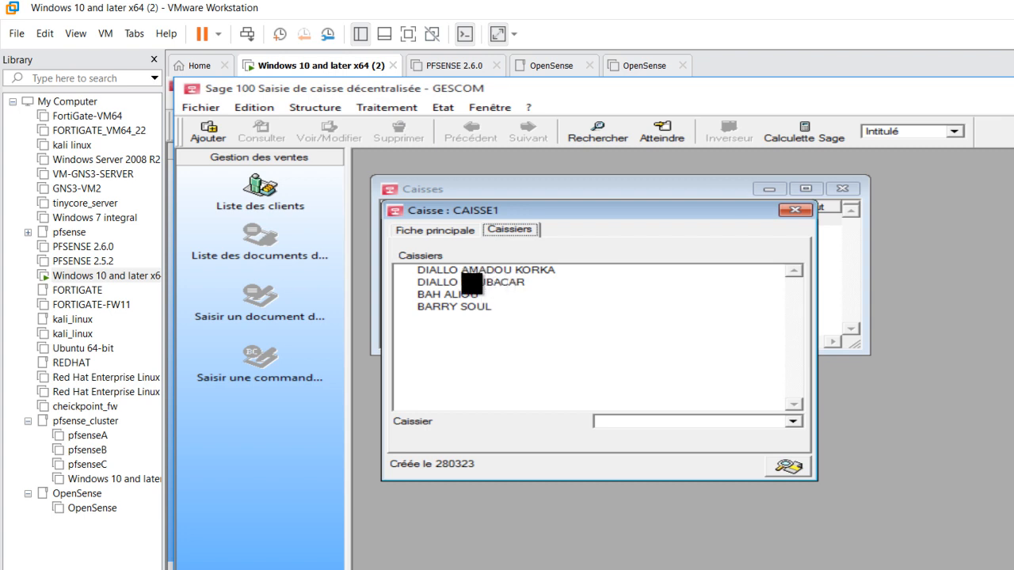
click(799, 212)
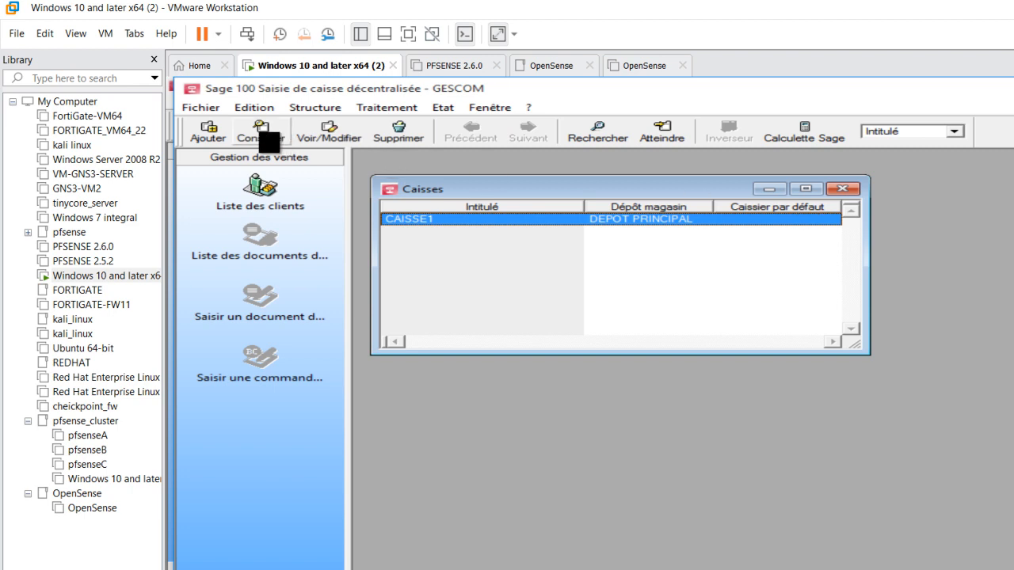
Add a new collaborator, enter only the last name, and give them the Caissier profile
click(211, 111)
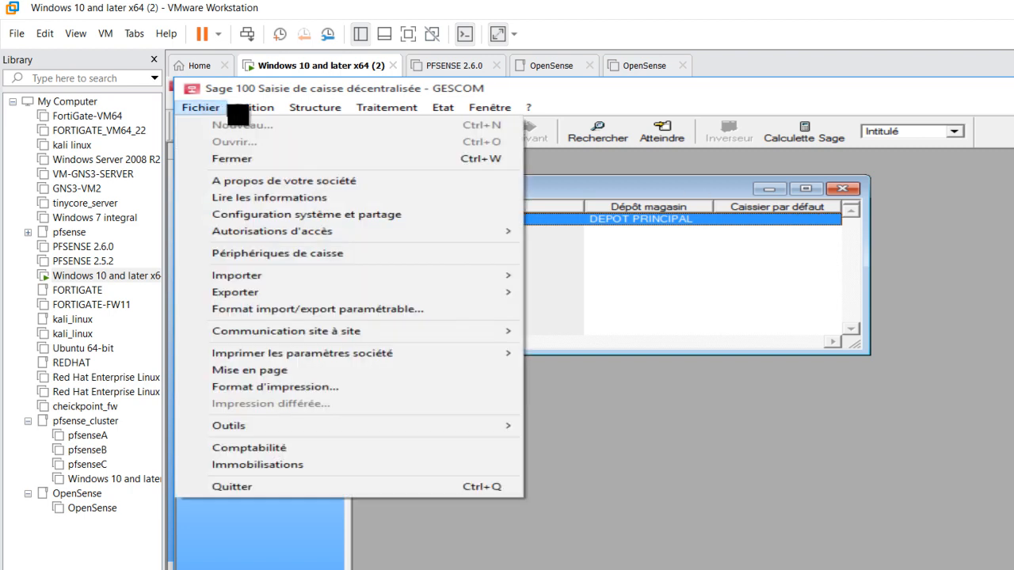
mouse_move(239, 116)
mouse_move(326, 111)
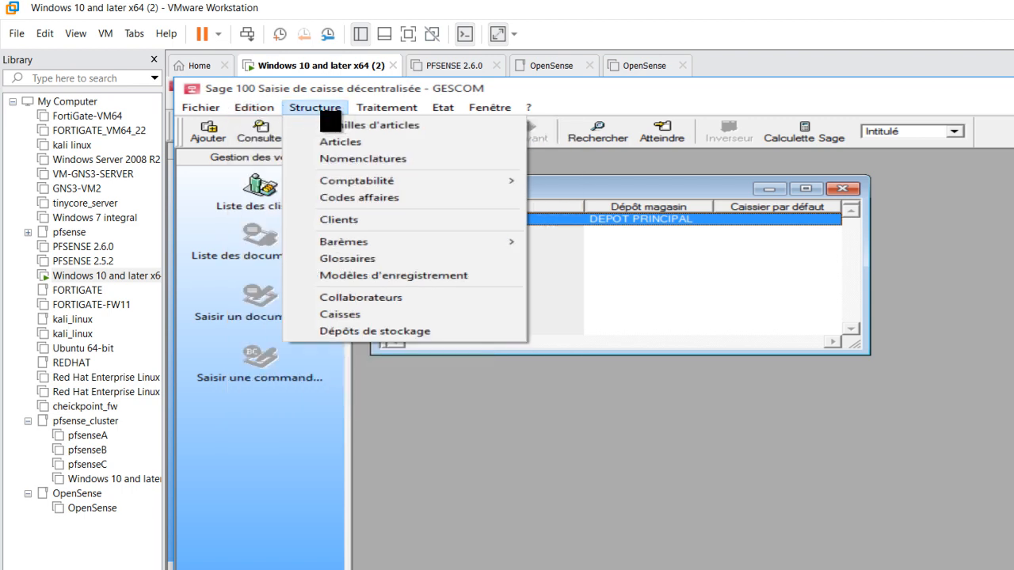
click(361, 297)
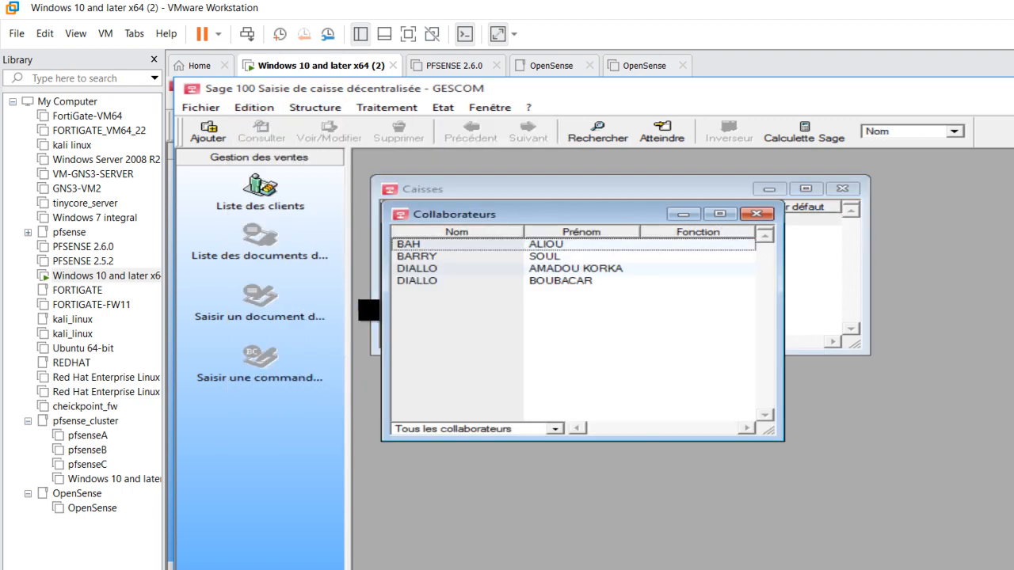
right_click(438, 306)
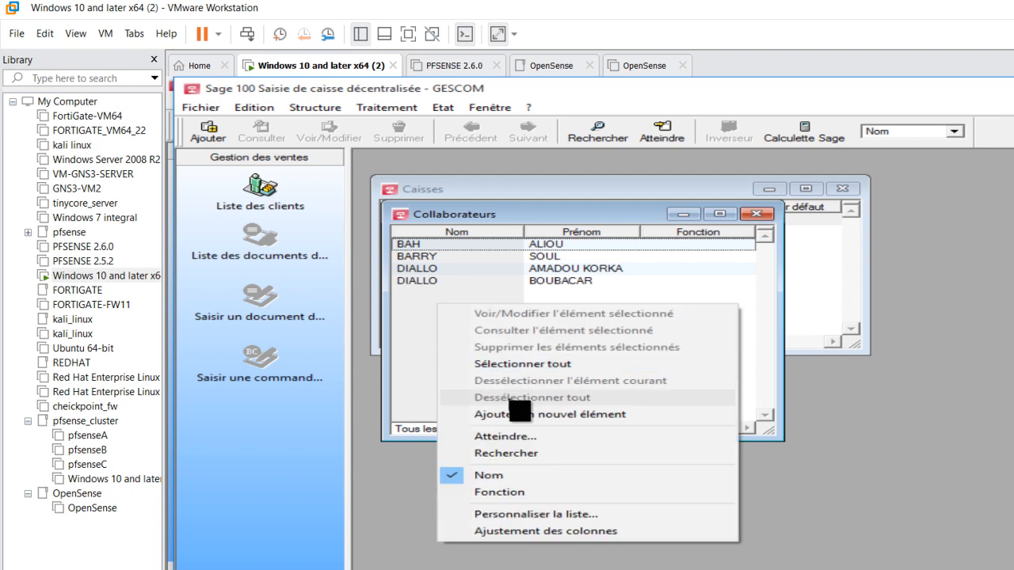
click(570, 414)
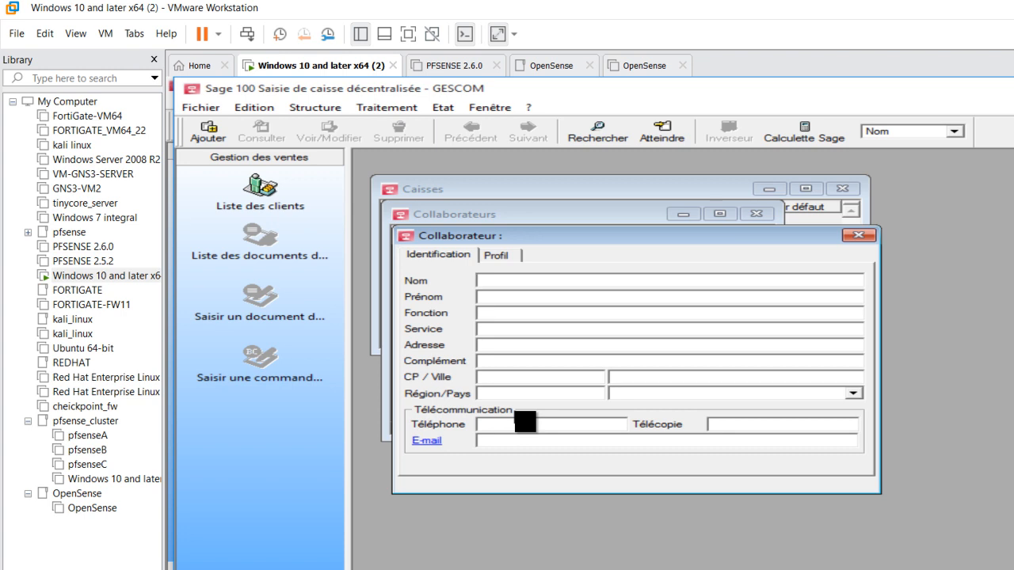
text(BAH)
click(499, 255)
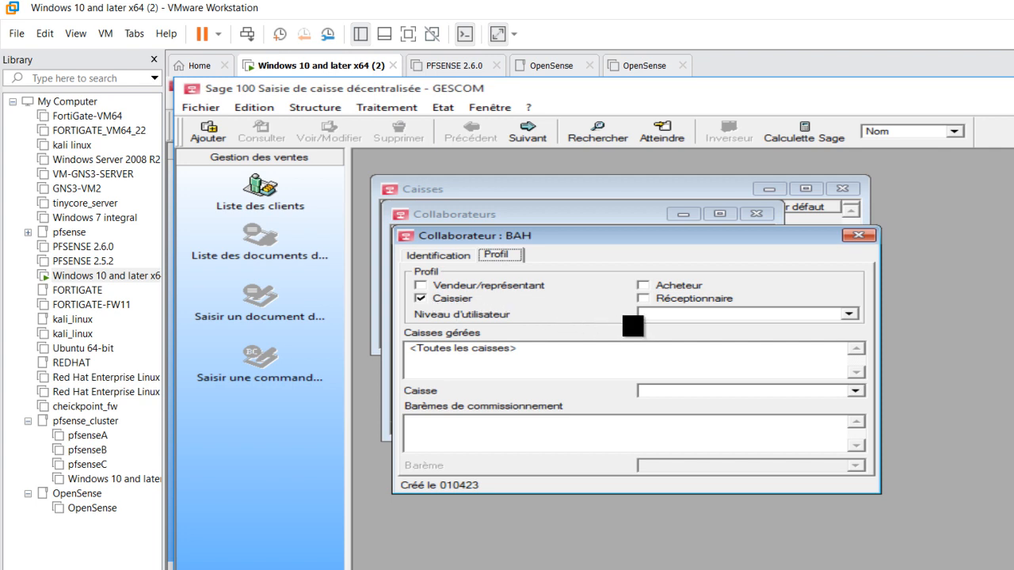
Try assigning CAISSE1 as the new collaborator's managed register in place of all registers, and clear the entry
click(491, 358)
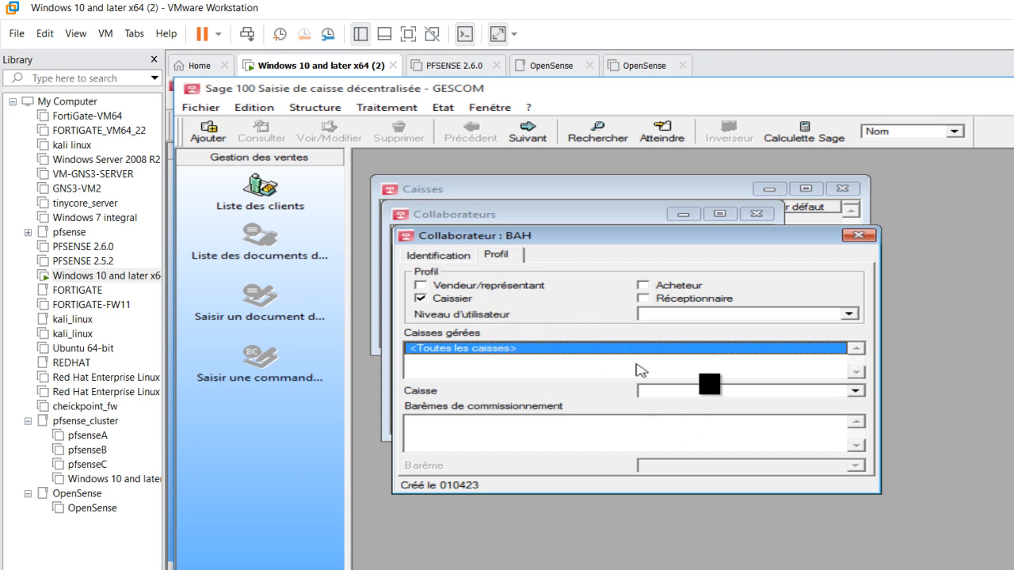
click(856, 393)
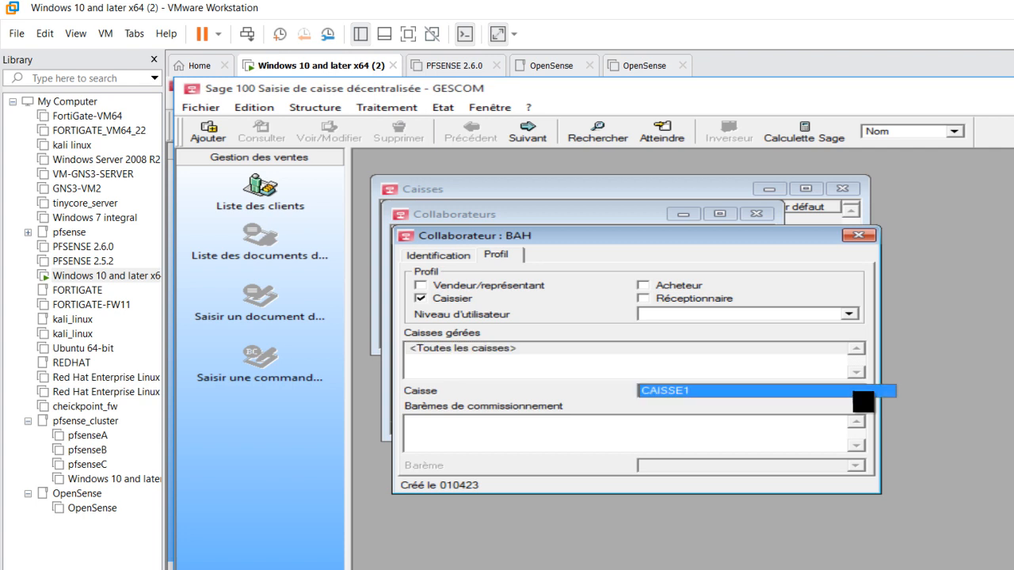
click(856, 392)
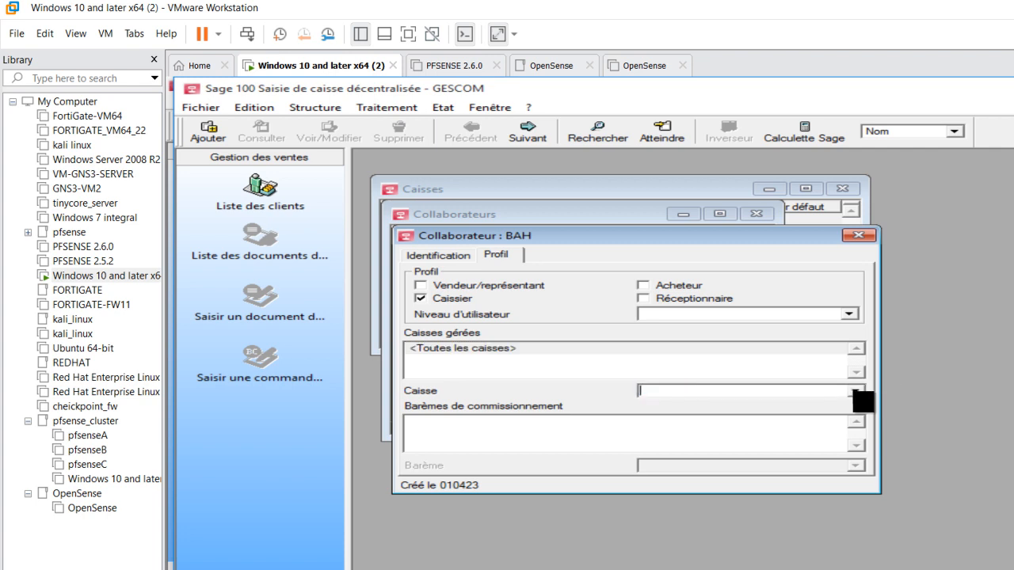
click(856, 393)
click(857, 393)
click(777, 370)
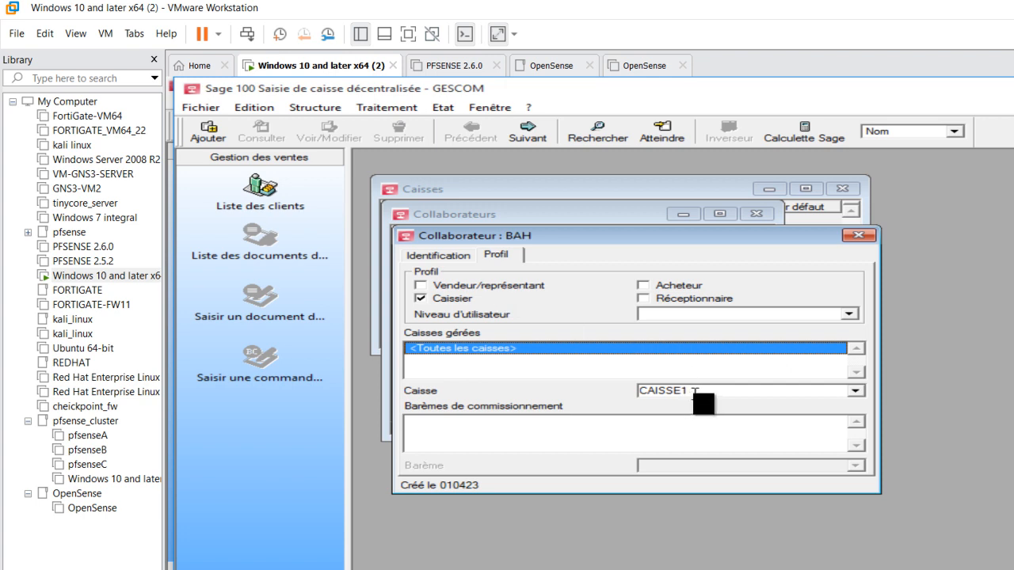
drag(692, 391, 581, 388)
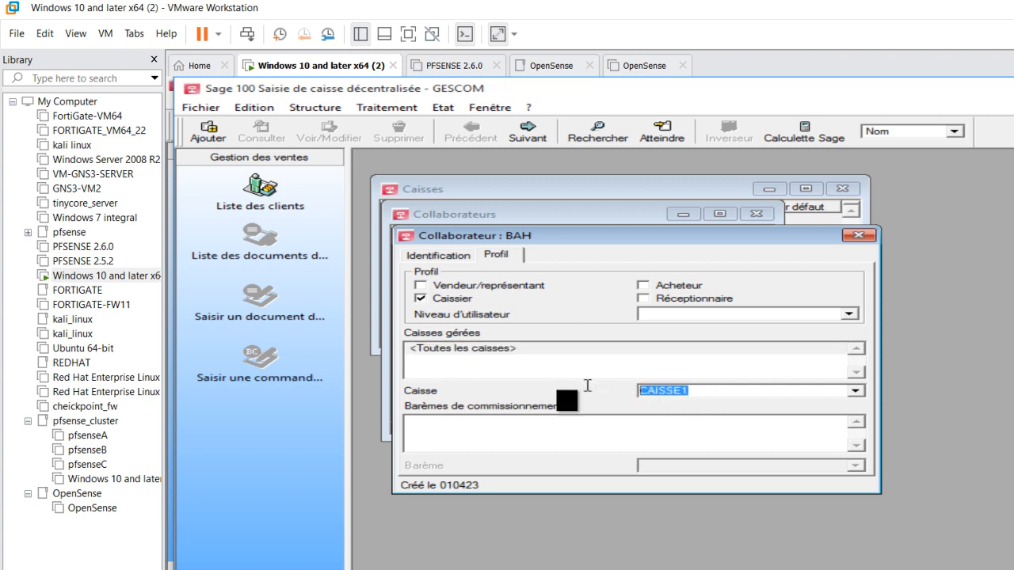
key(BackSpace)
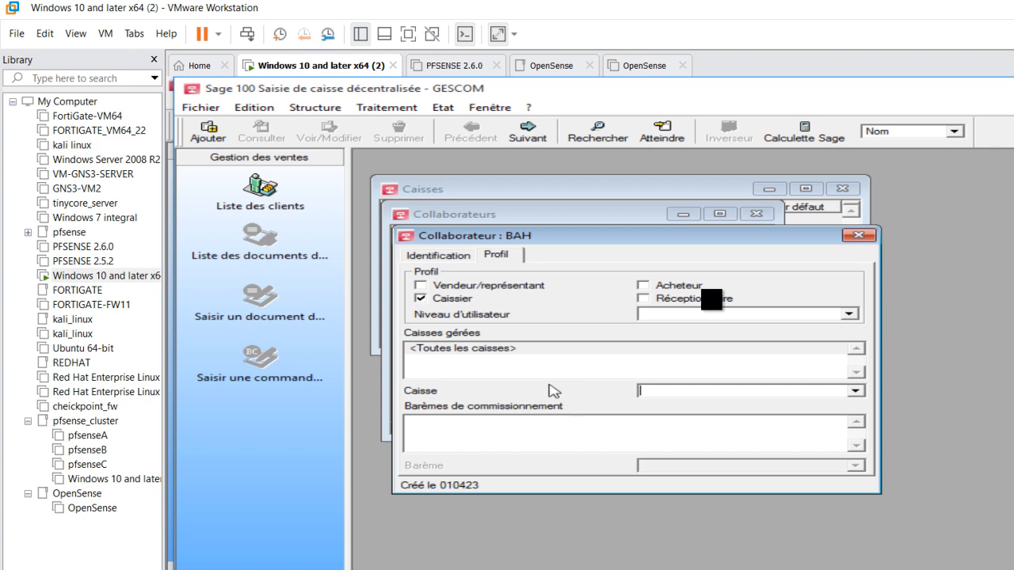
Save the new collaborator and return to the list of cash registers
click(858, 236)
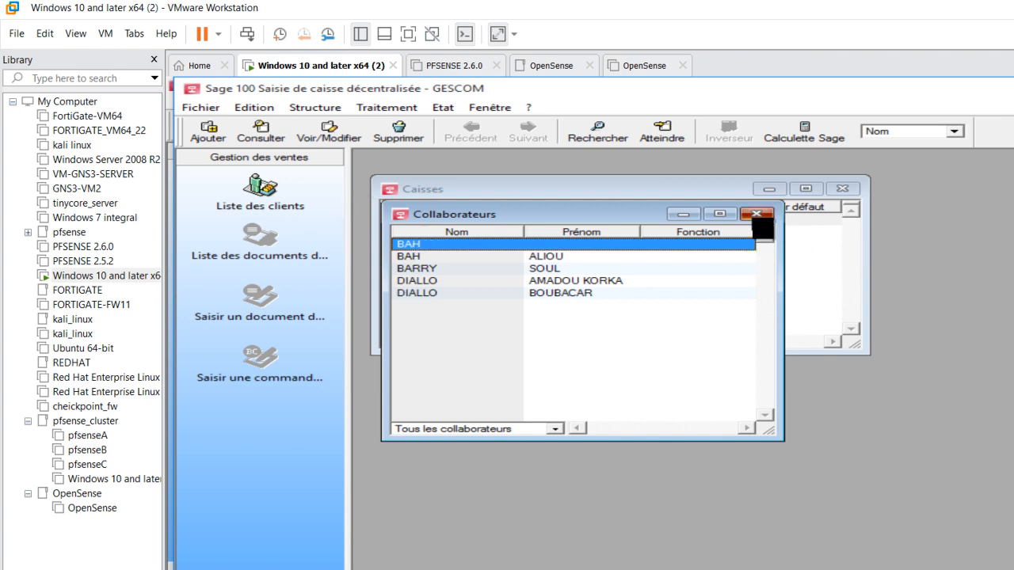
click(757, 214)
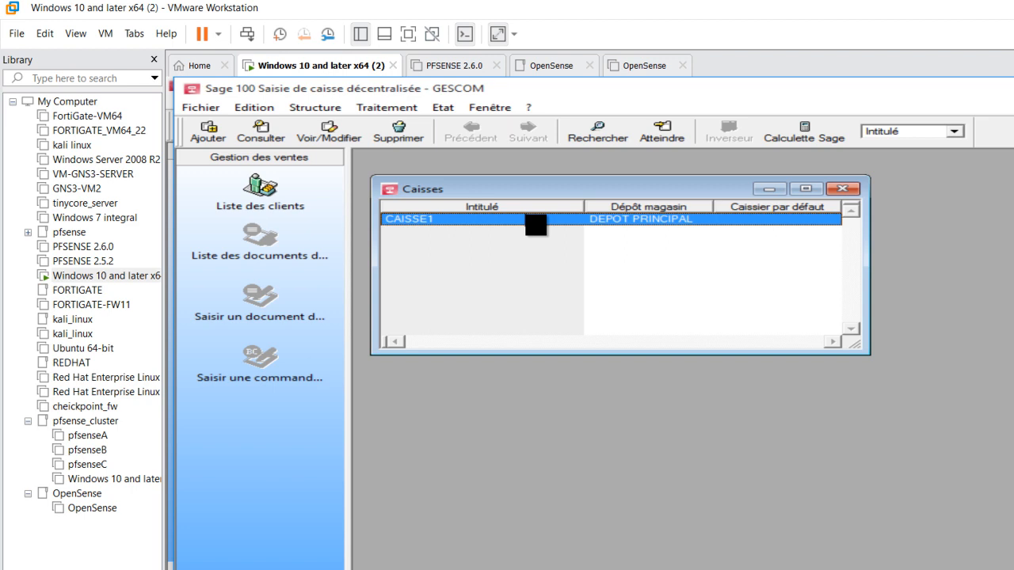
Open the CAISSE1 register dated 010423 with the first listed cashier, leaving the cash float declaration off
click(399, 111)
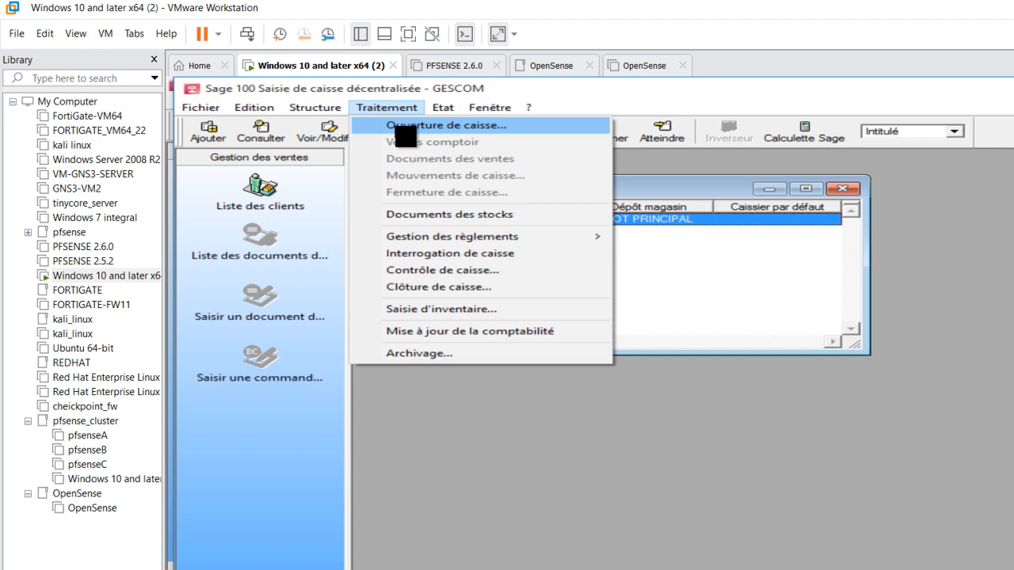
click(393, 125)
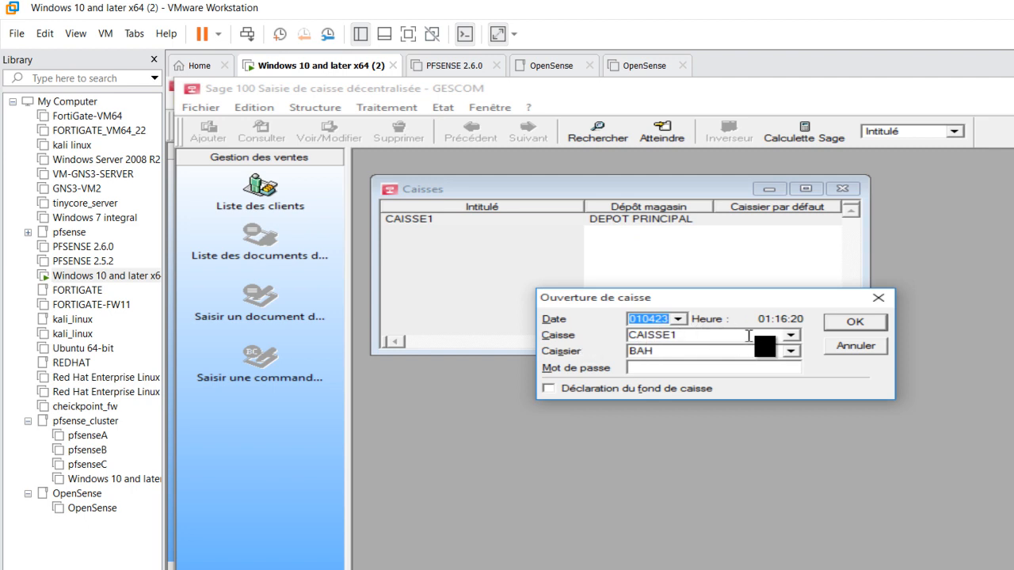
click(791, 336)
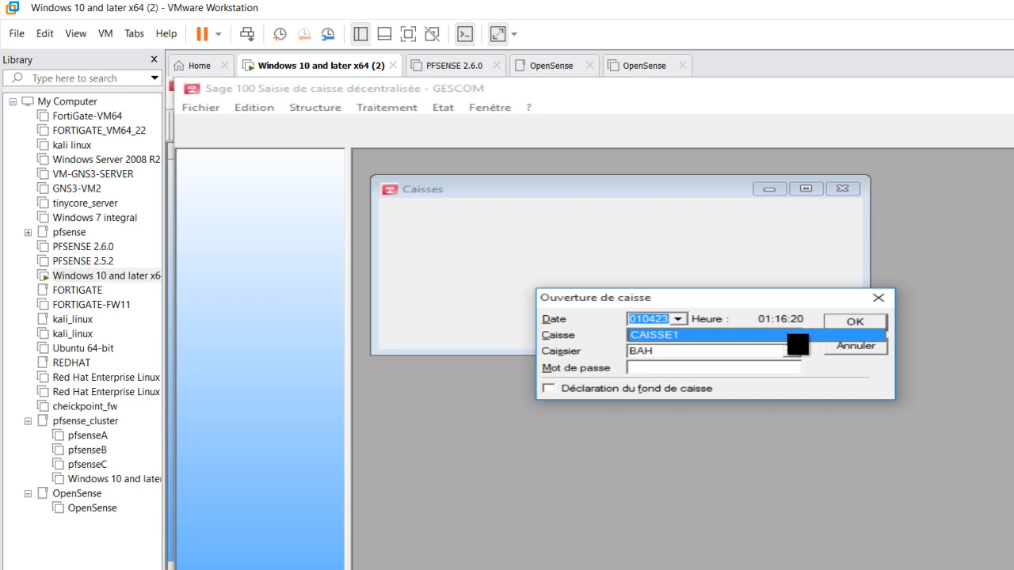
click(787, 334)
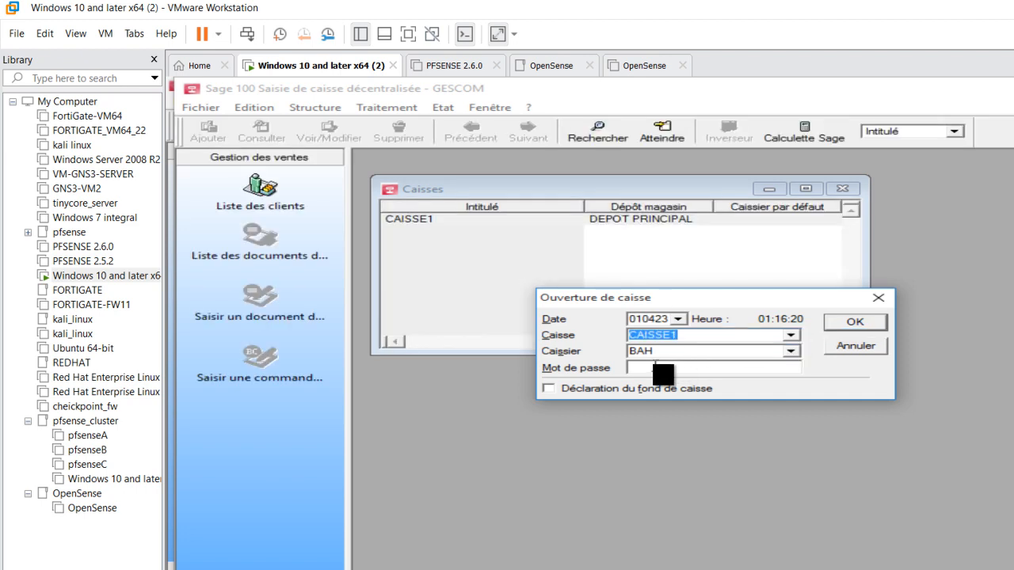
click(791, 351)
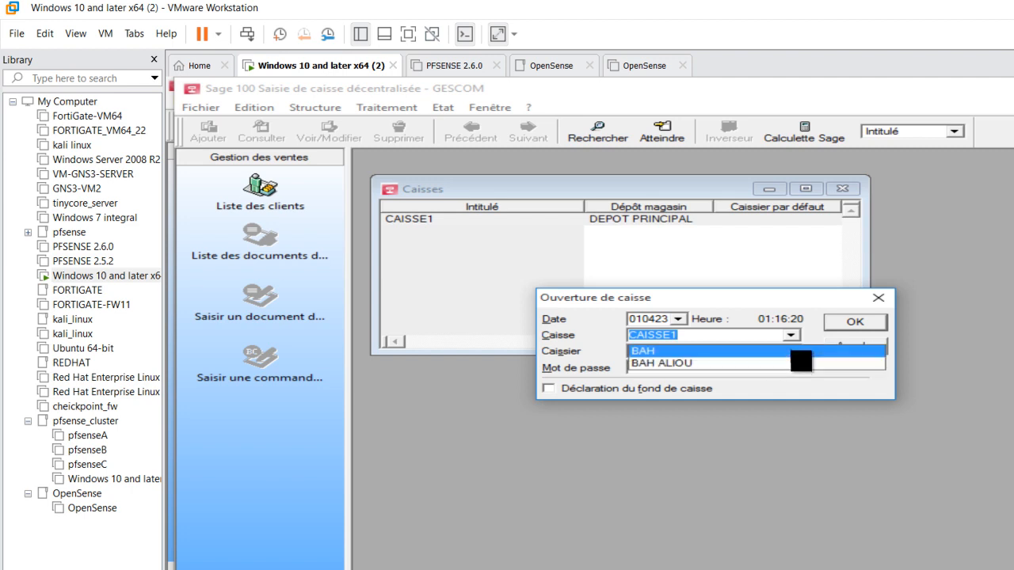
click(792, 352)
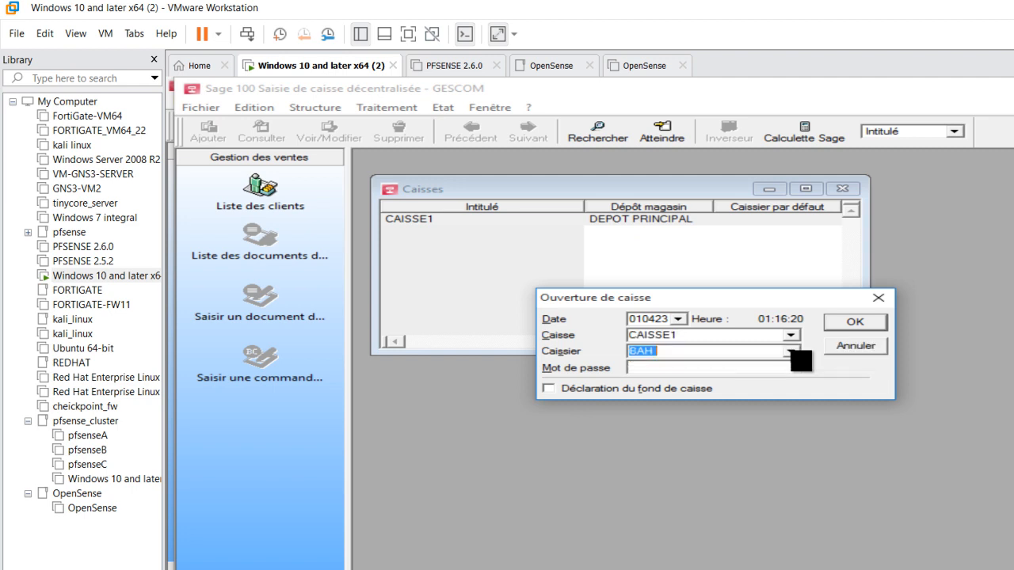
click(742, 347)
click(561, 396)
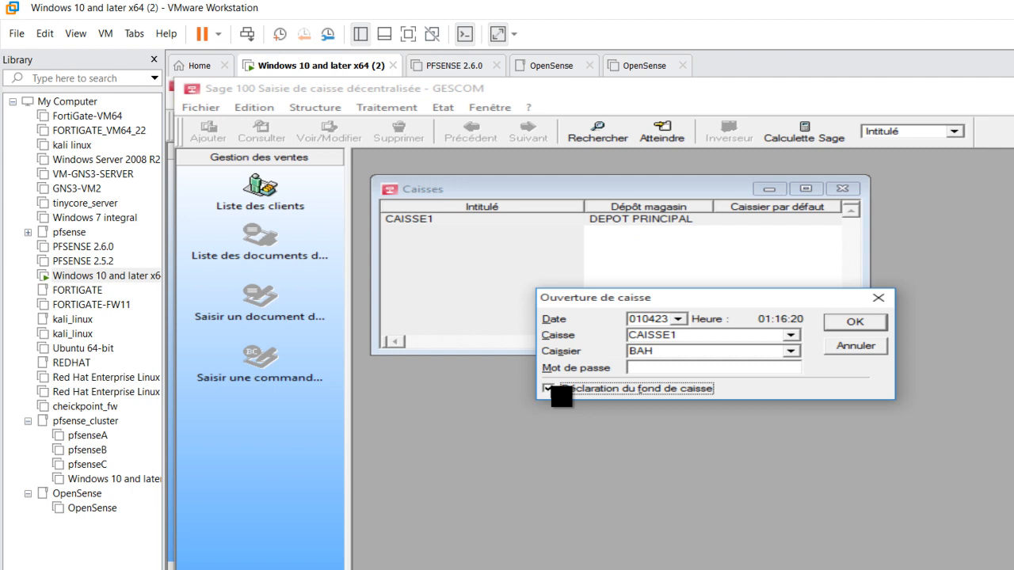
click(561, 397)
click(871, 328)
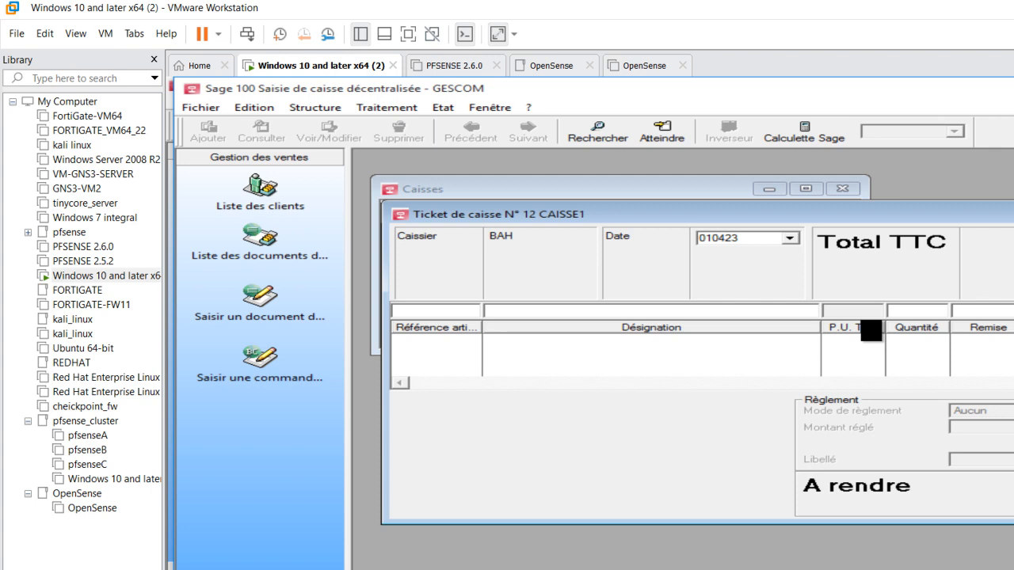
Add one SUCRE01 (SAC SUCRE 50KG) and one HUILLE00 (Crt huille aida 5l) to the CAISSE1 ticket
text(S)
key(Return)
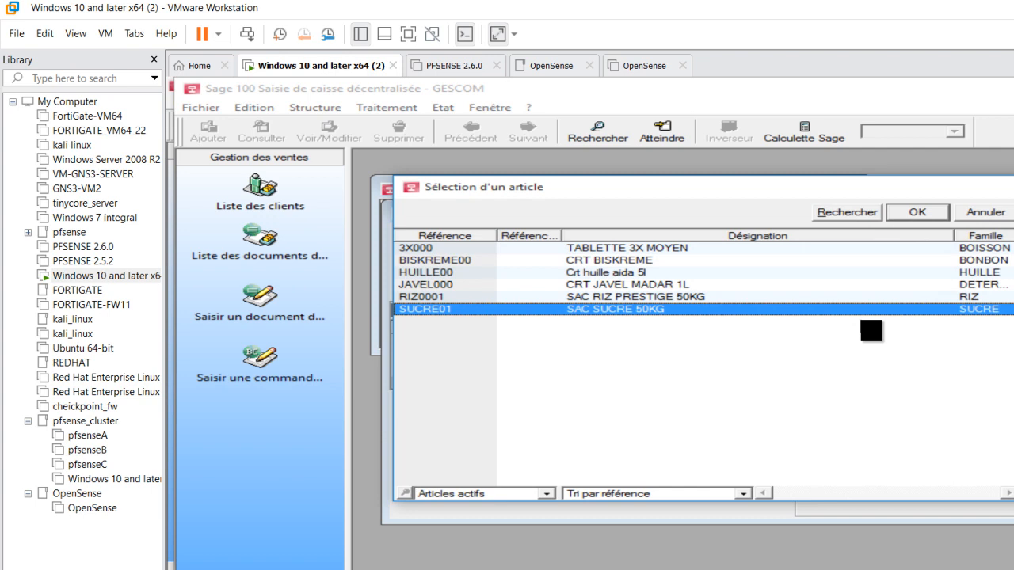
key(Return)
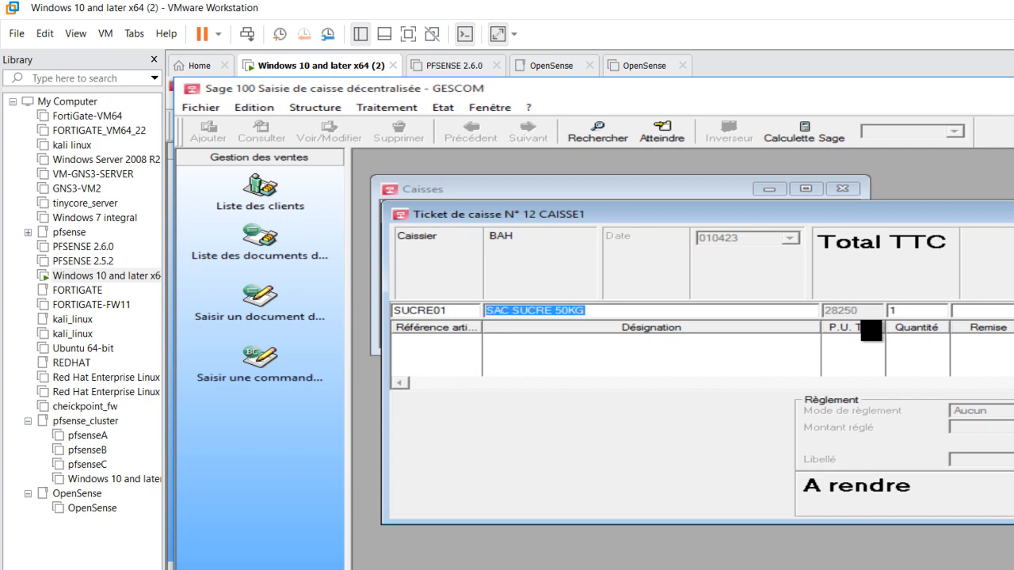
key(Return)
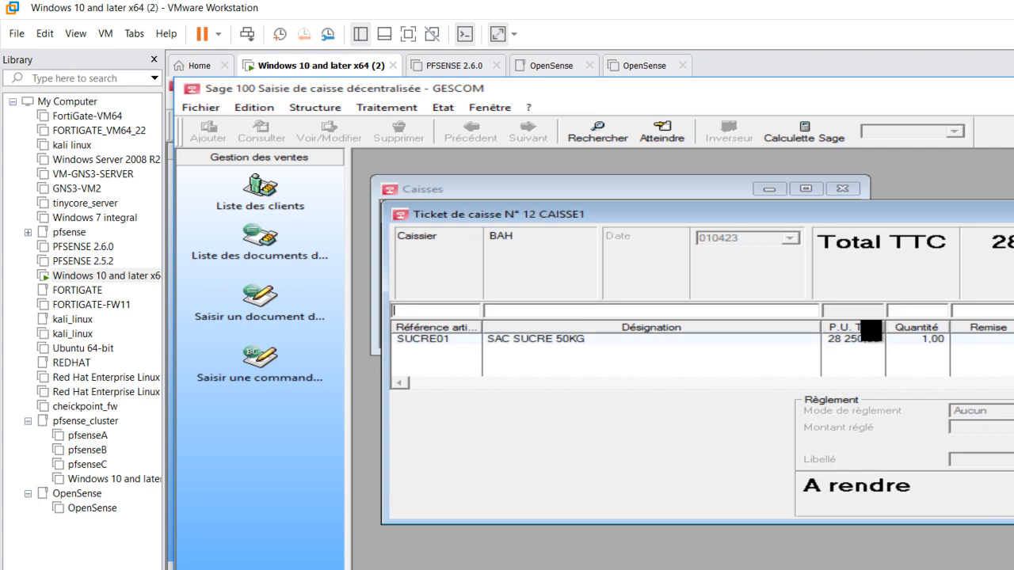
text(B)
key(Tab)
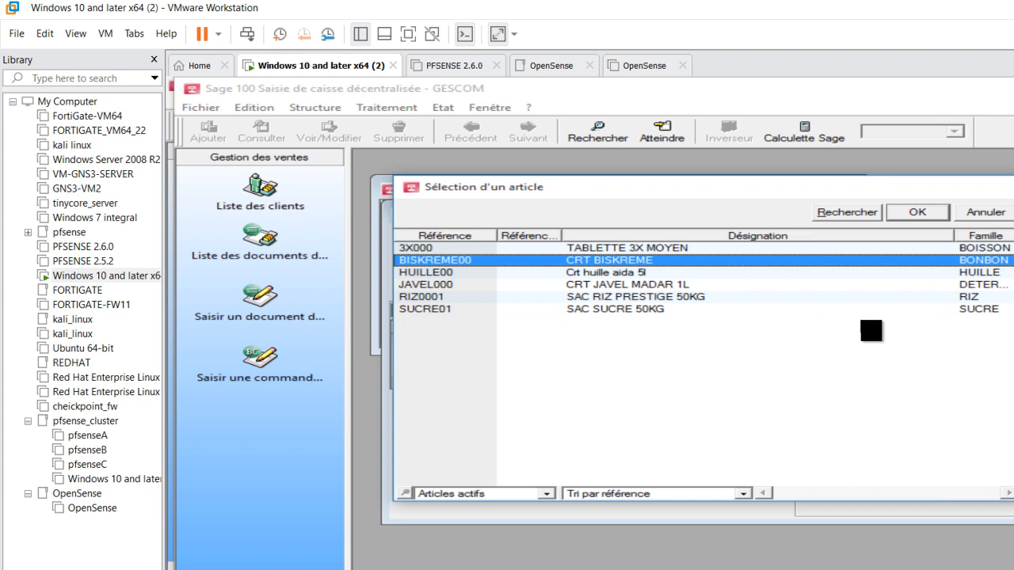
key(Down)
key(Return)
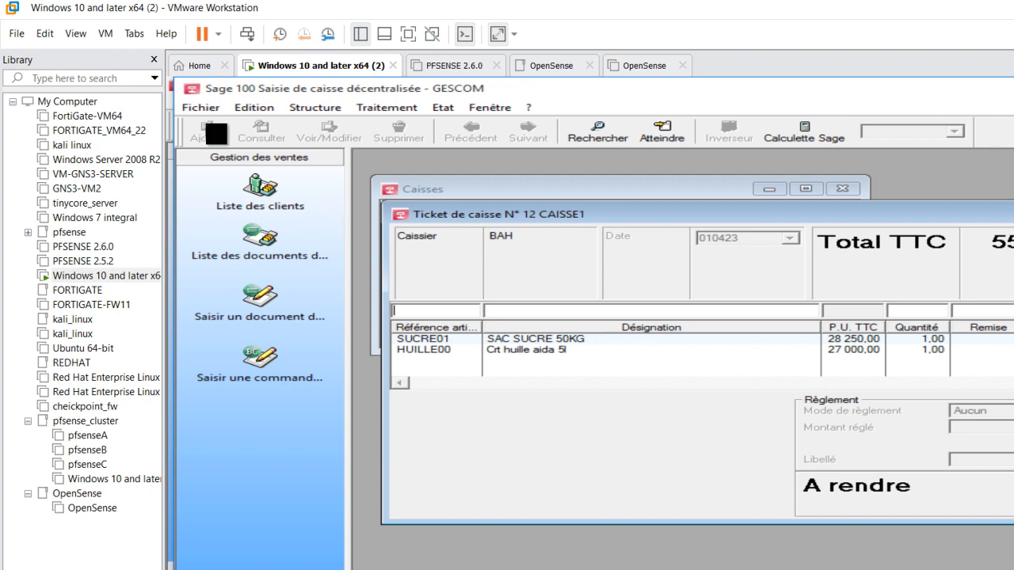
Close the CAISSE1 ticket without saving its lines
click(202, 108)
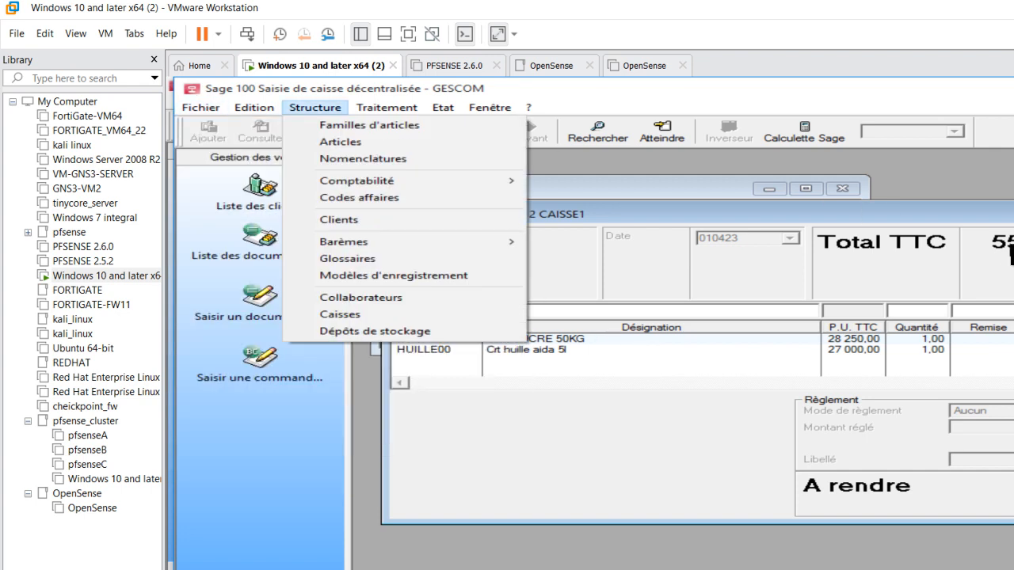
click(1010, 245)
click(1013, 214)
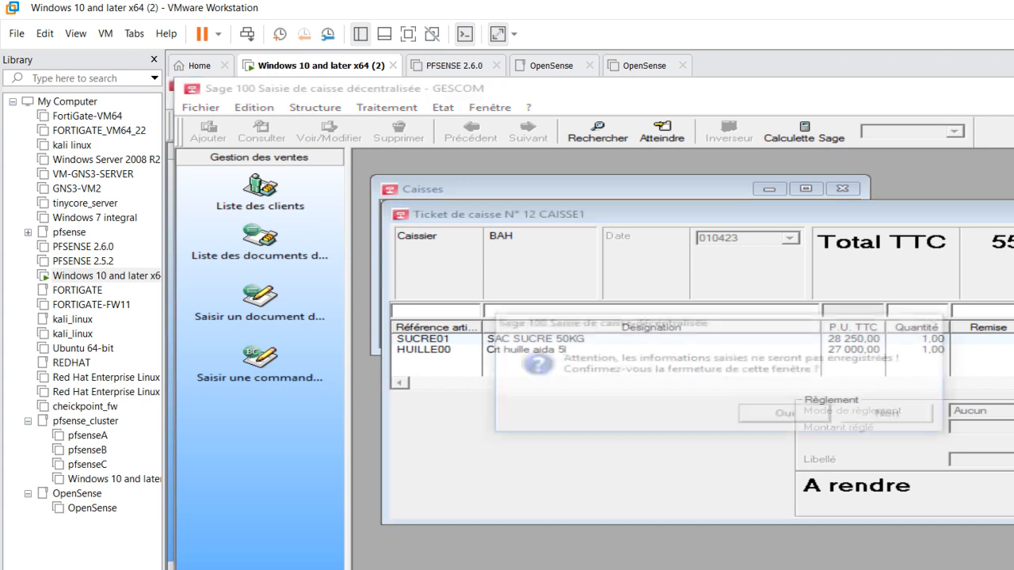
click(800, 408)
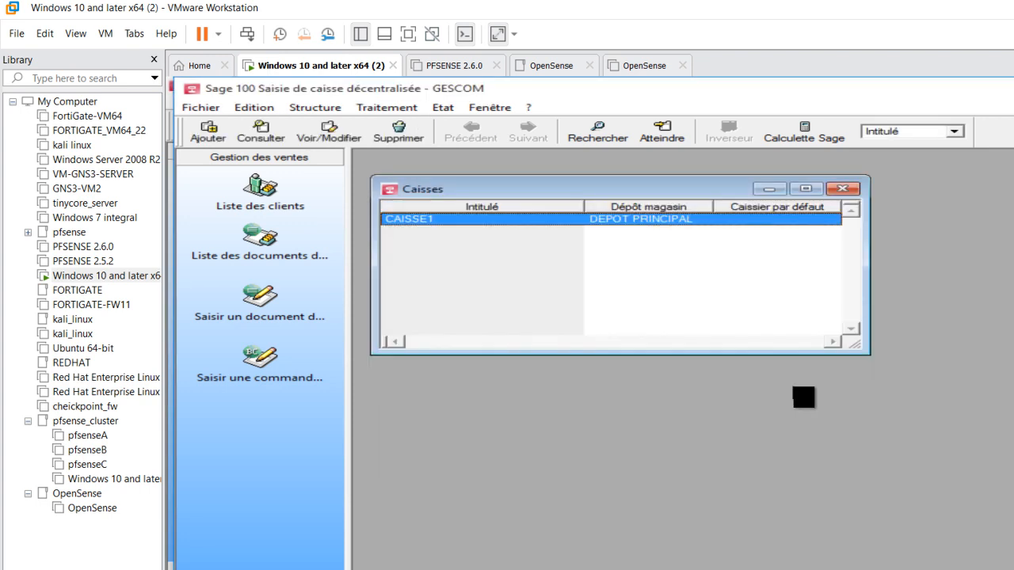
Add a counter sales (Ventes comptoir) screen layout titled ECRAN in the company's organisation options
click(200, 107)
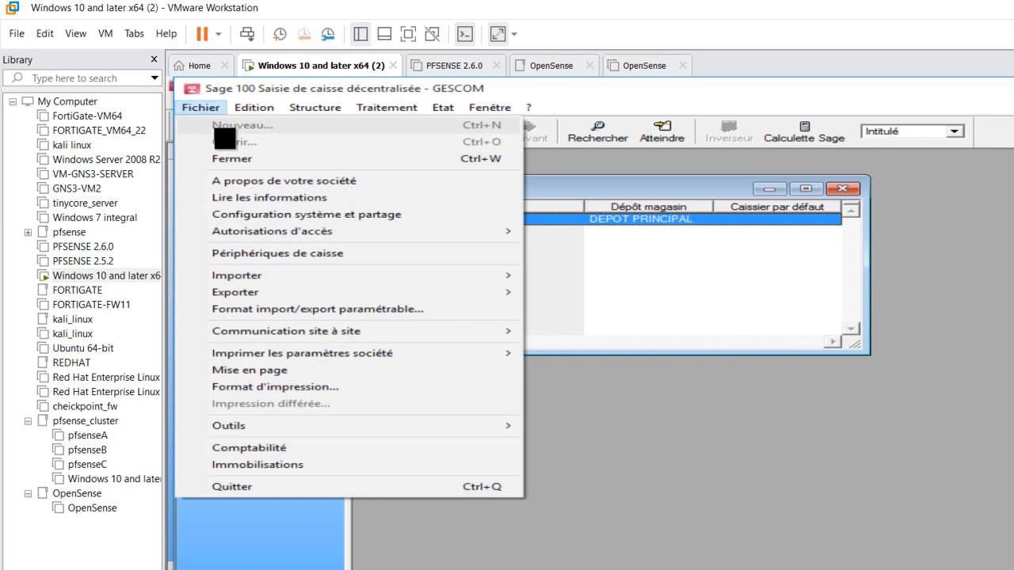
click(255, 182)
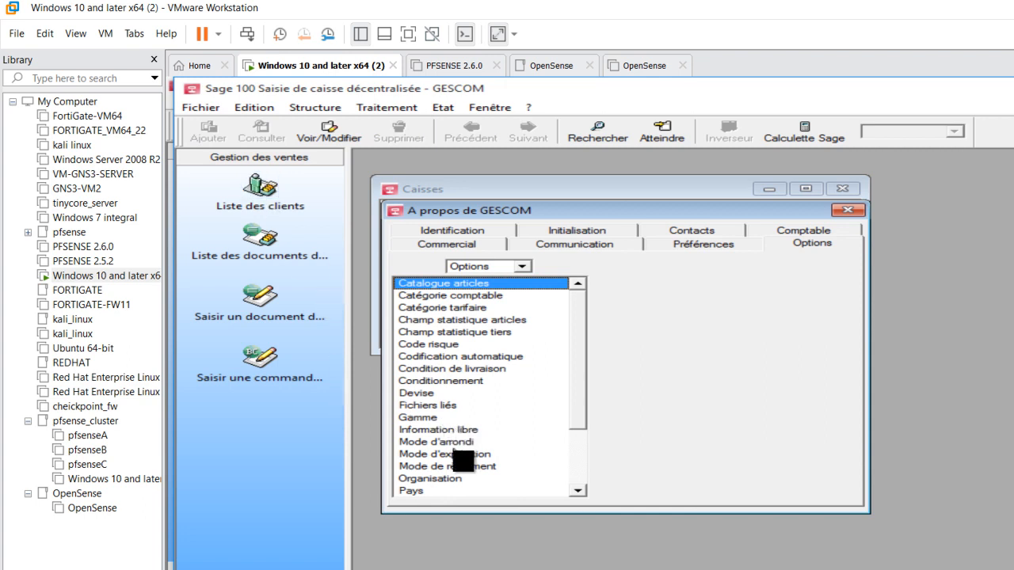
double_click(436, 480)
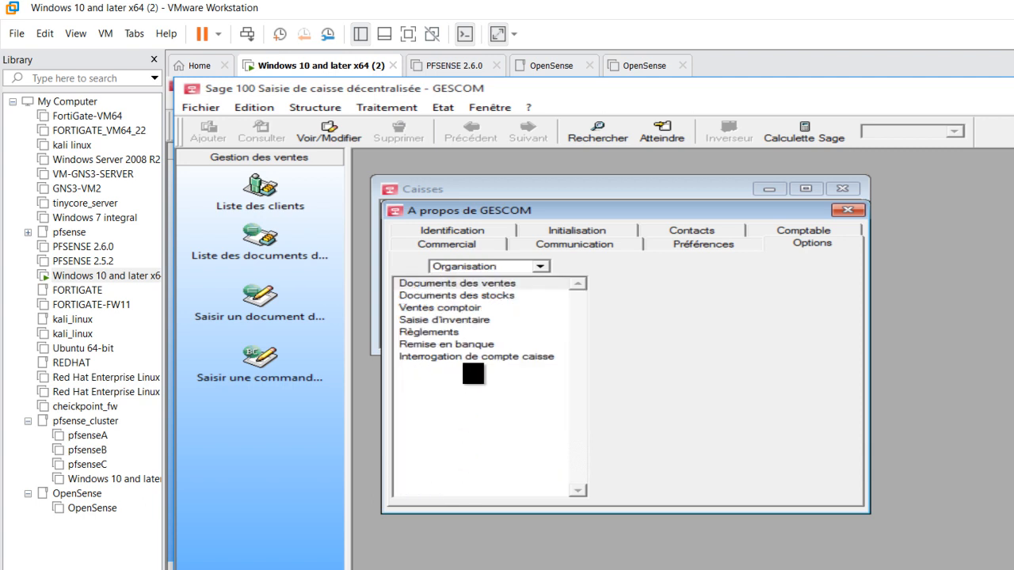
double_click(440, 309)
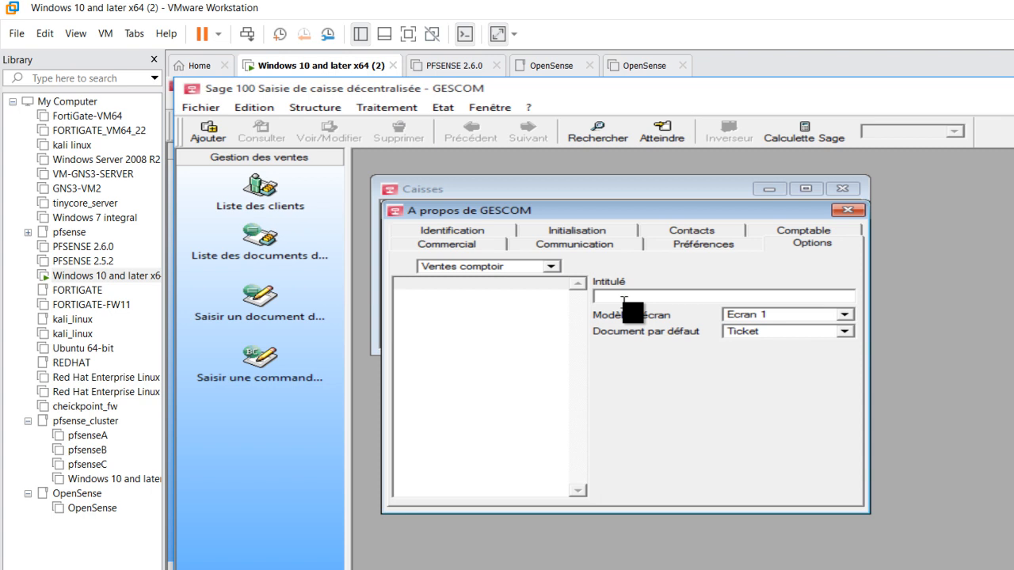
text(ECRAN)
key(Return)
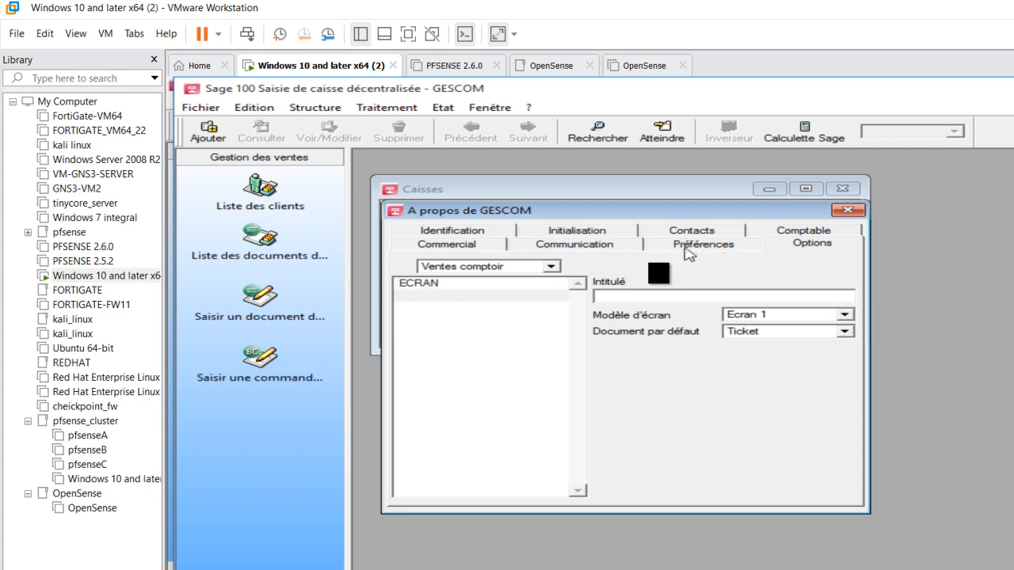
Start a new counter sale on CAISSE1, accepting the proposed cashier with the password left blank
click(409, 109)
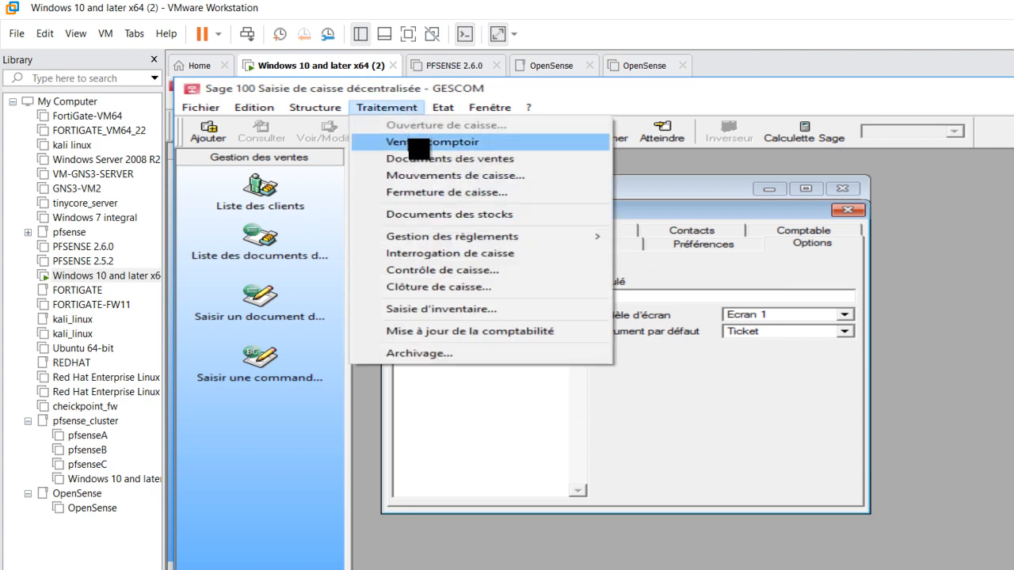
click(418, 147)
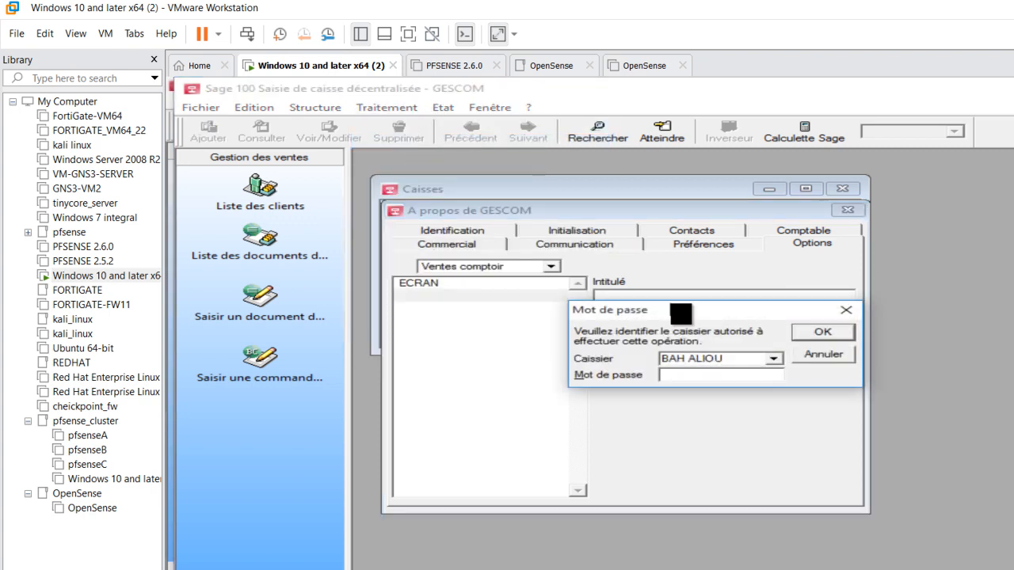
key(Return)
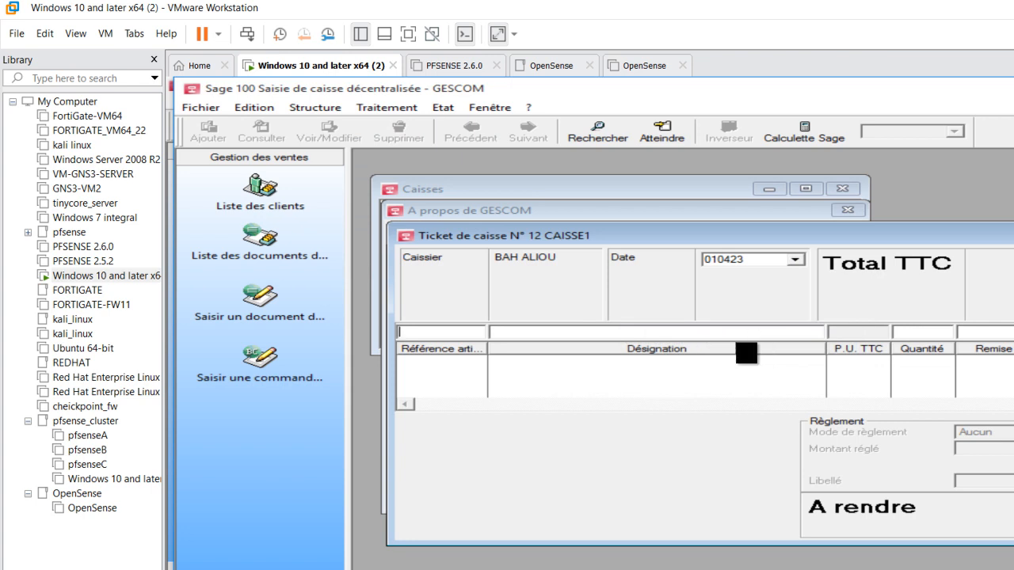
Add one SUCRE01 and one HUILLE00 to the new ticket, and close it without saving
text(S)
key(Tab)
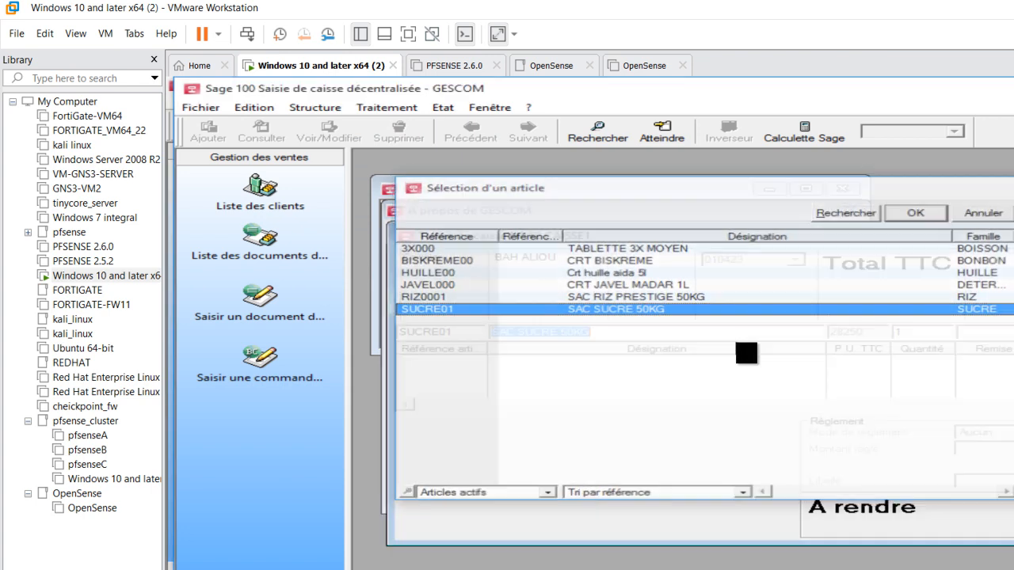
key(Return)
text(B)
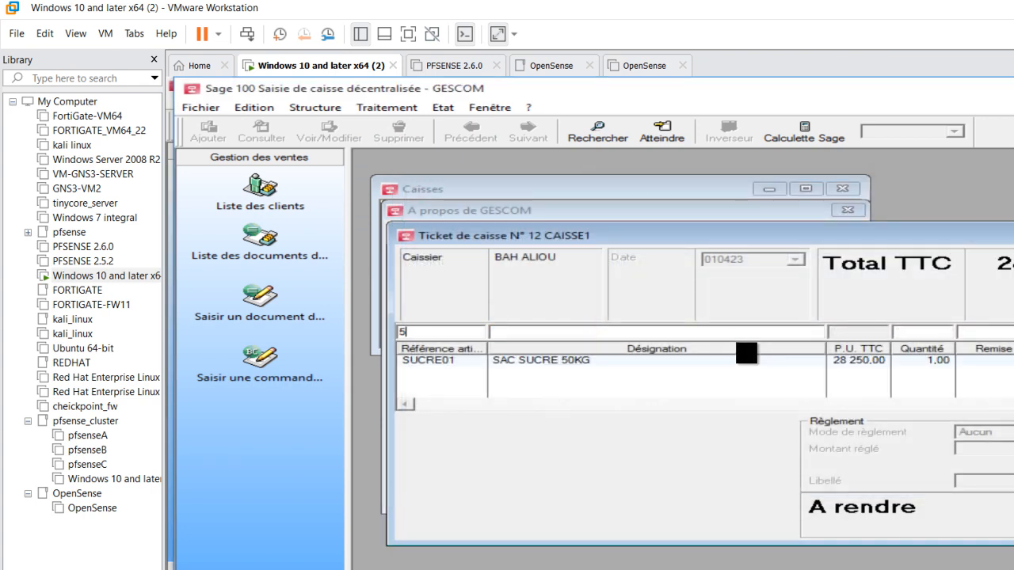
key(Tab)
key(Down)
key(Return)
key(Return)
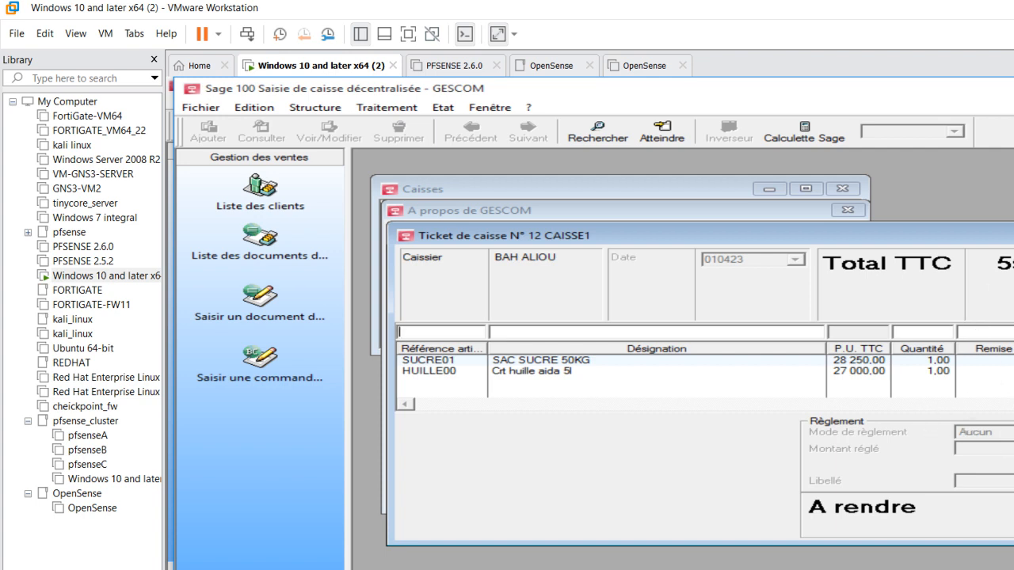
key(Escape)
key(Return)
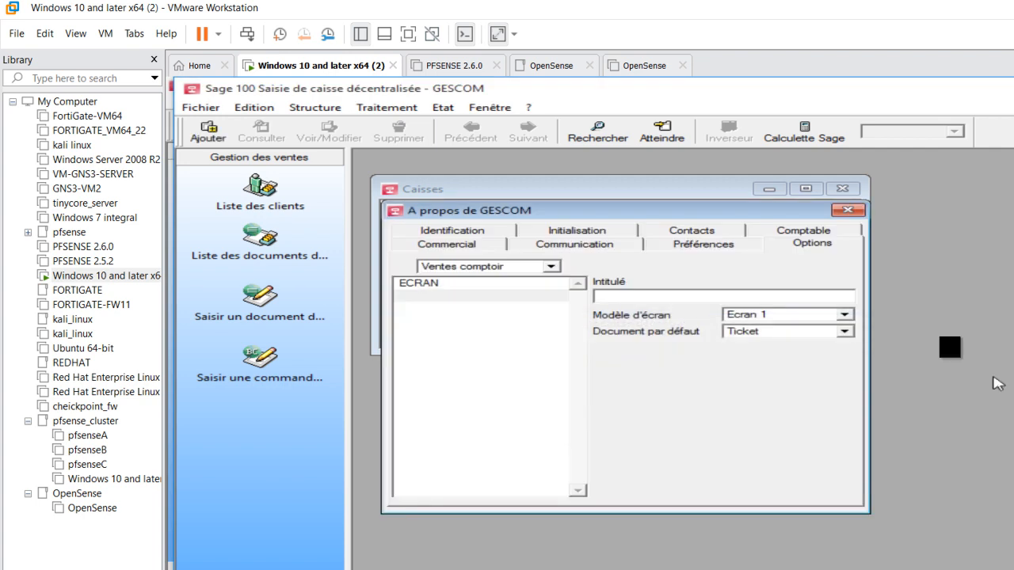
Try to choose the Ecran 2 screen model without selecting the ECRAN layout
click(843, 316)
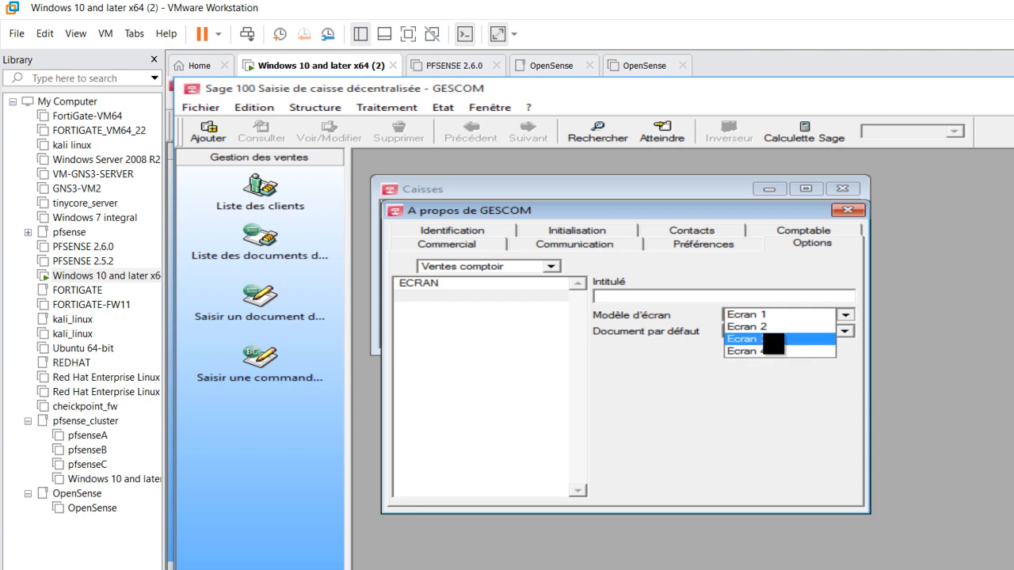
click(751, 329)
key(Return)
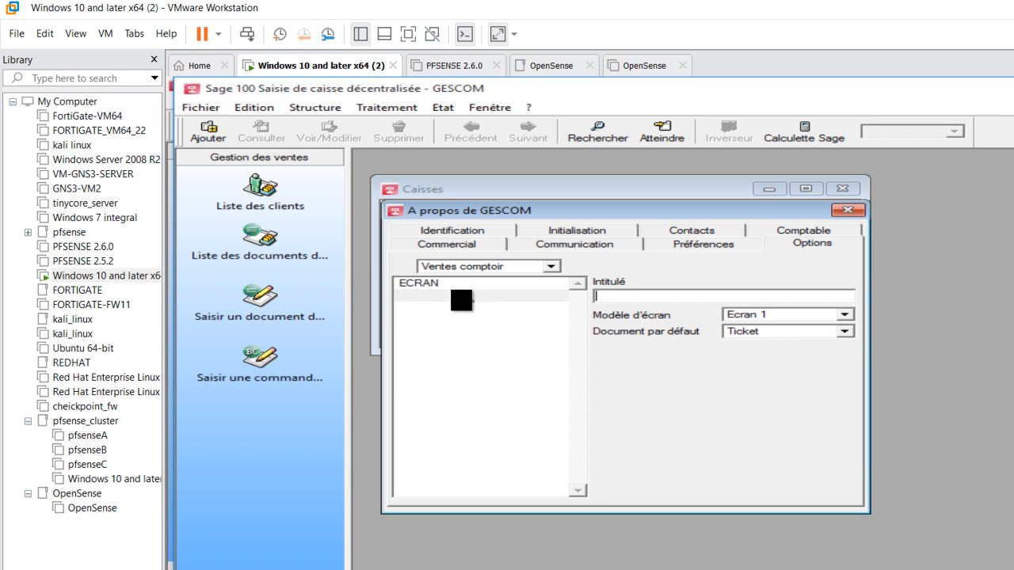
Set the ECRAN layout's screen model to Ecran 2 and open the layout's detail options
click(435, 285)
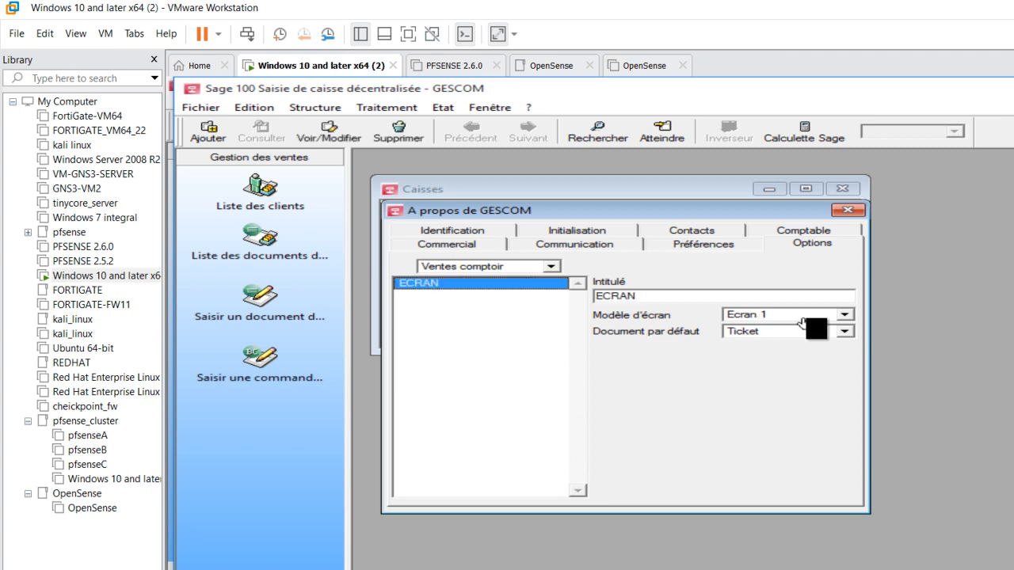
click(845, 314)
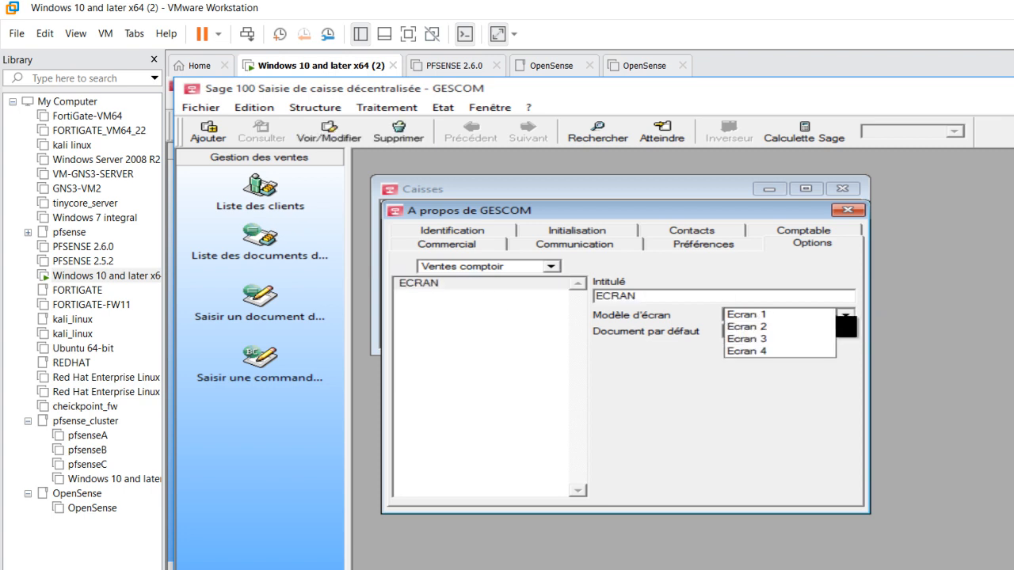
click(806, 328)
key(Return)
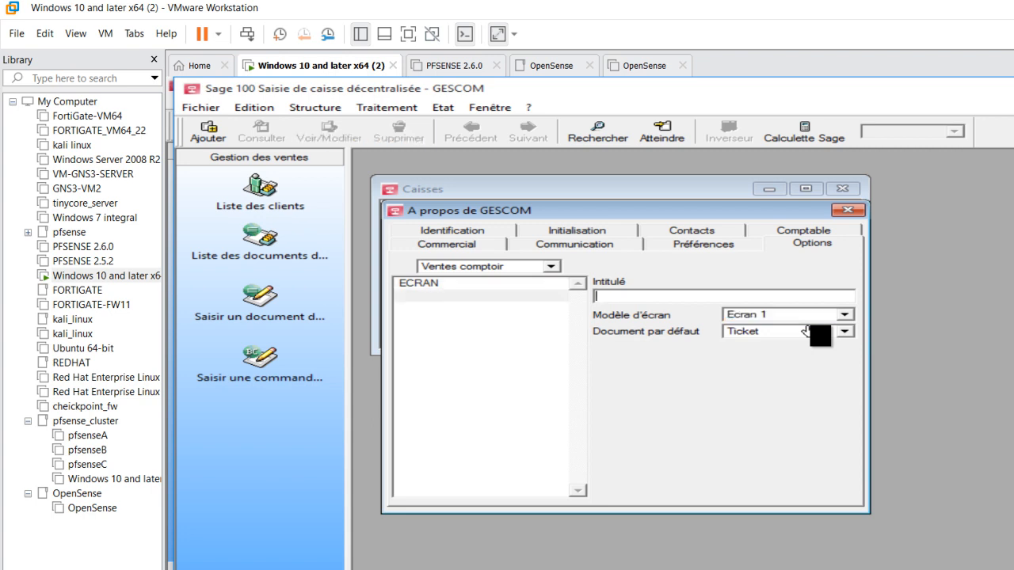
click(430, 286)
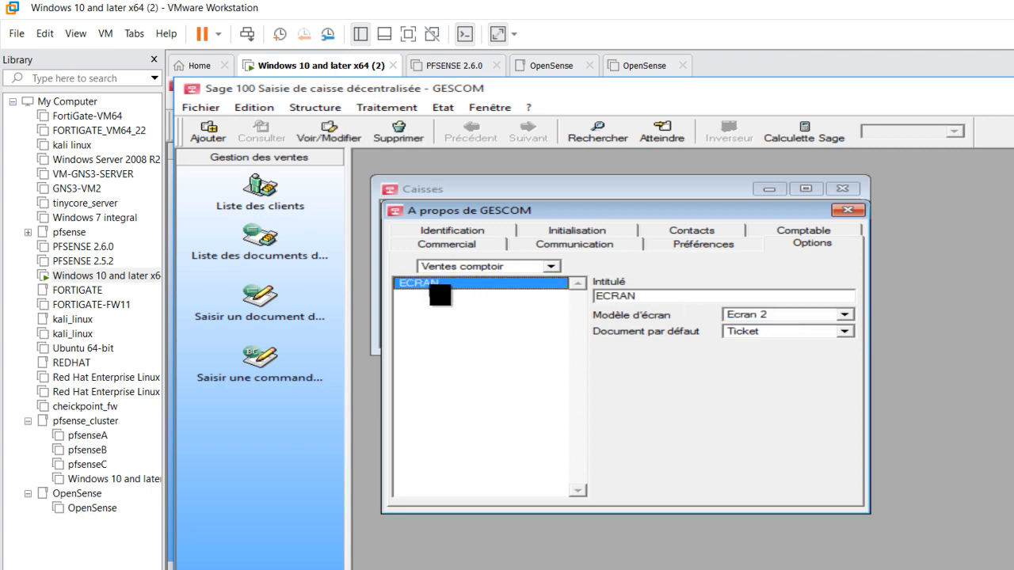
double_click(430, 286)
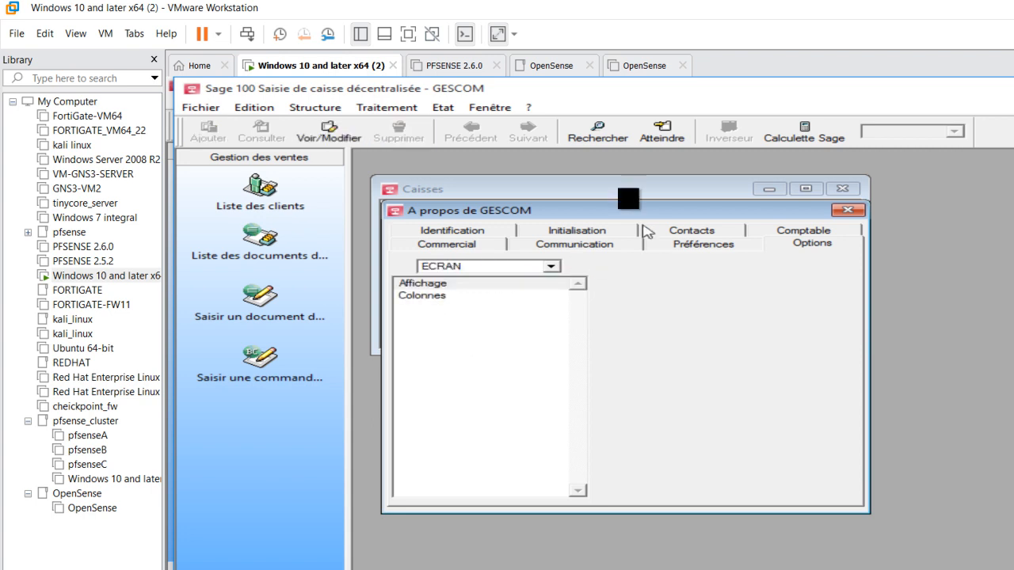
Start a new counter sale on CAISSE1 with the proposed cashier and close the shortcut list
click(390, 107)
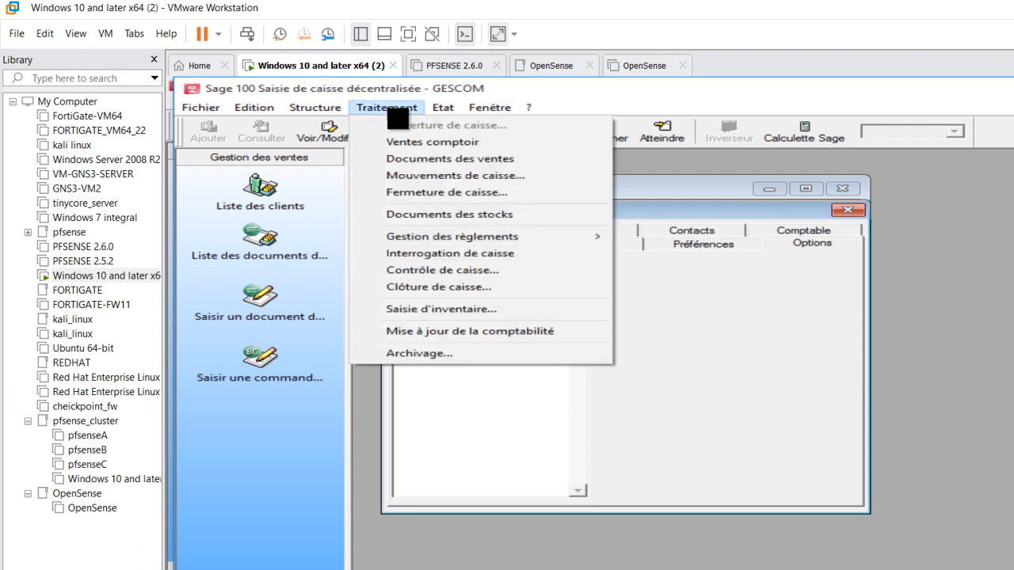
click(410, 143)
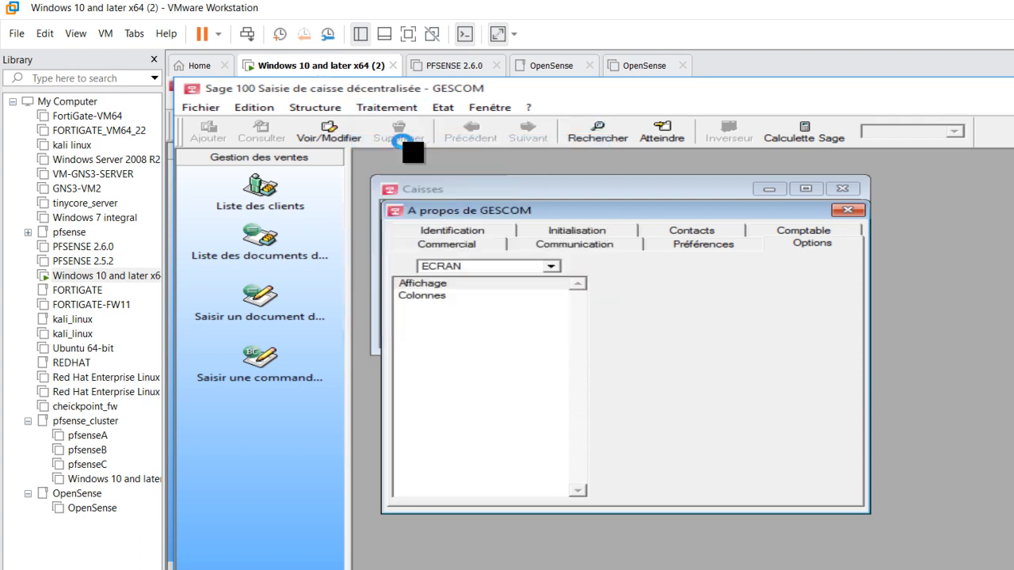
key(Return)
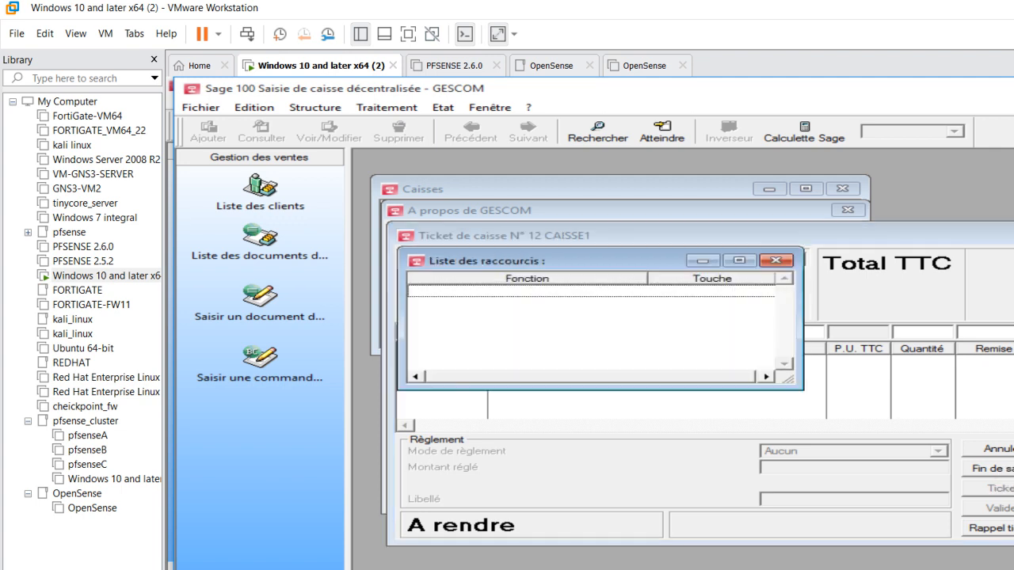
key(Escape)
click(778, 261)
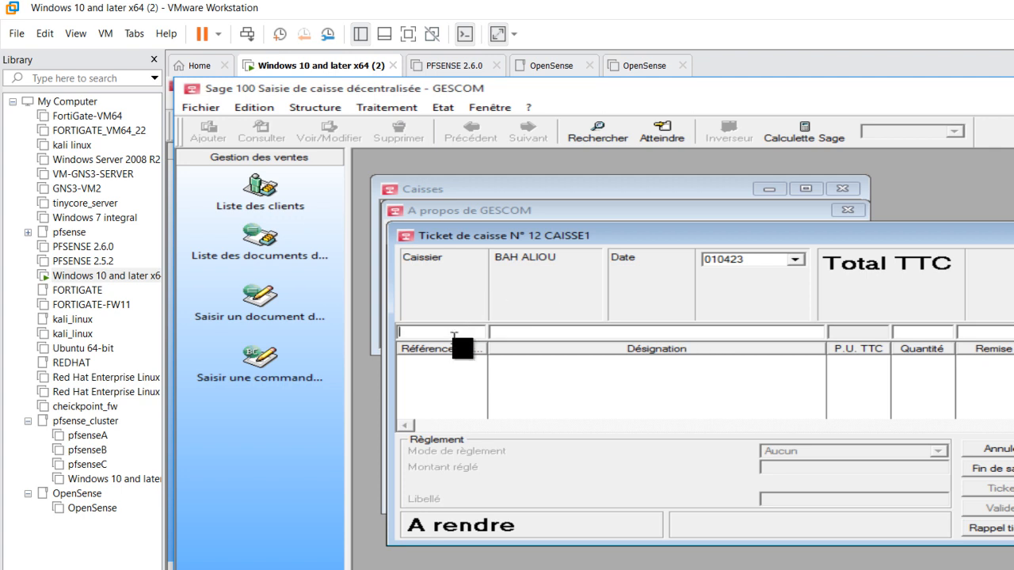
Add one SUCRE01 and one HUILLE00 to the new ticket
text(S)
key(Tab)
key(Return)
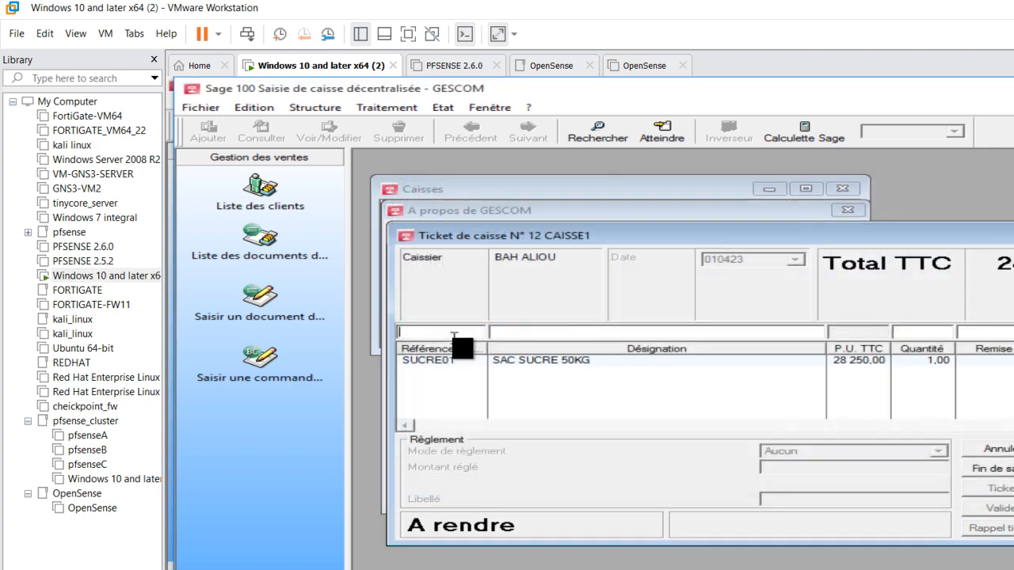
text(H)
key(Tab)
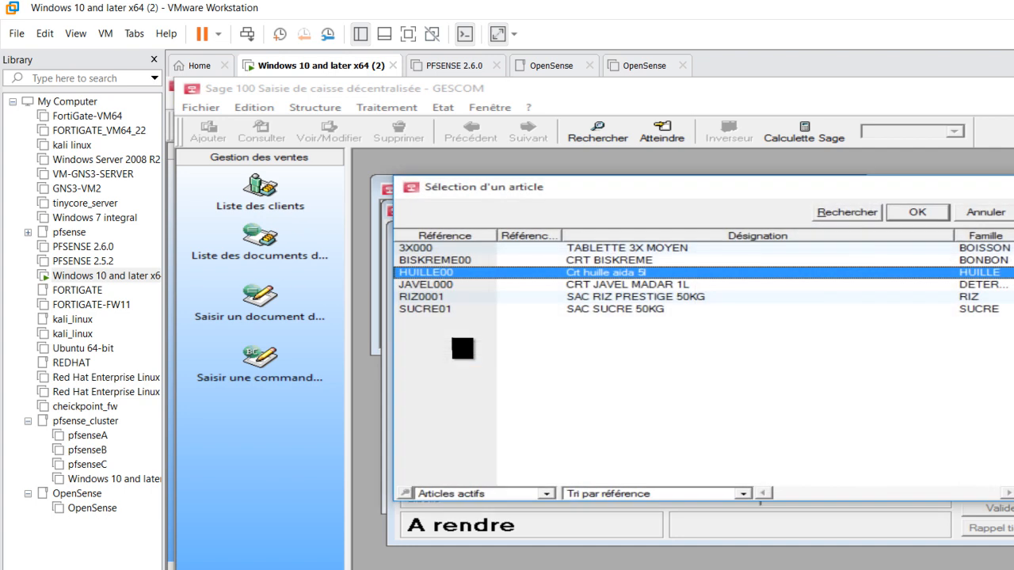
key(Return)
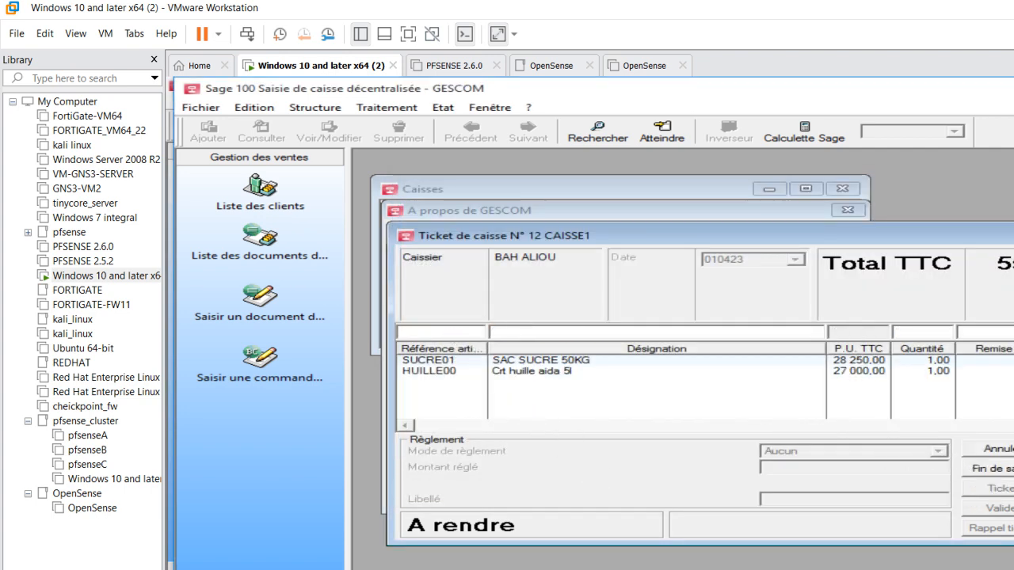
End the ticket's item entry and choose Reglement par especes as the payment method, keeping the proposed amount
click(1011, 473)
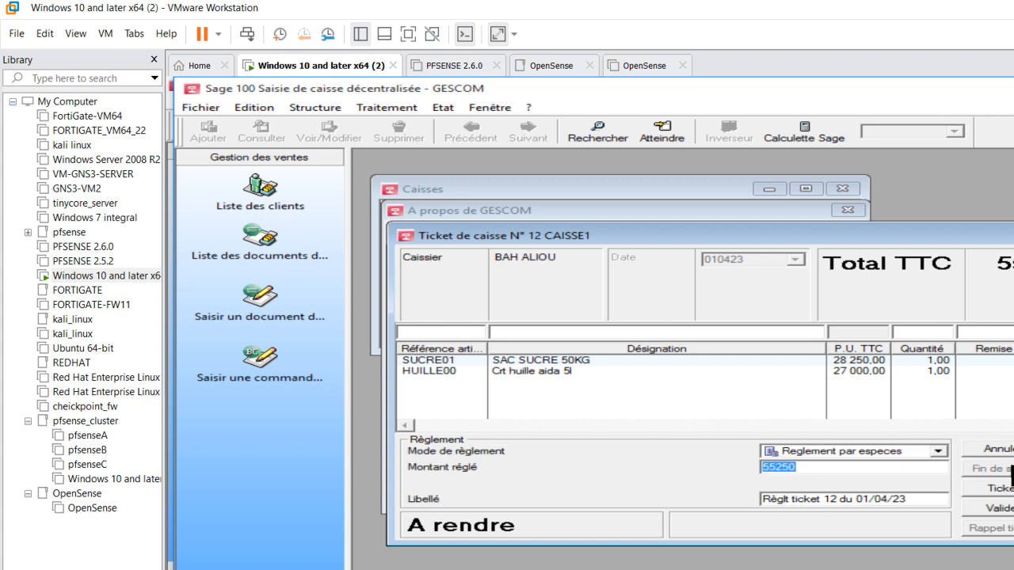
click(815, 468)
click(941, 453)
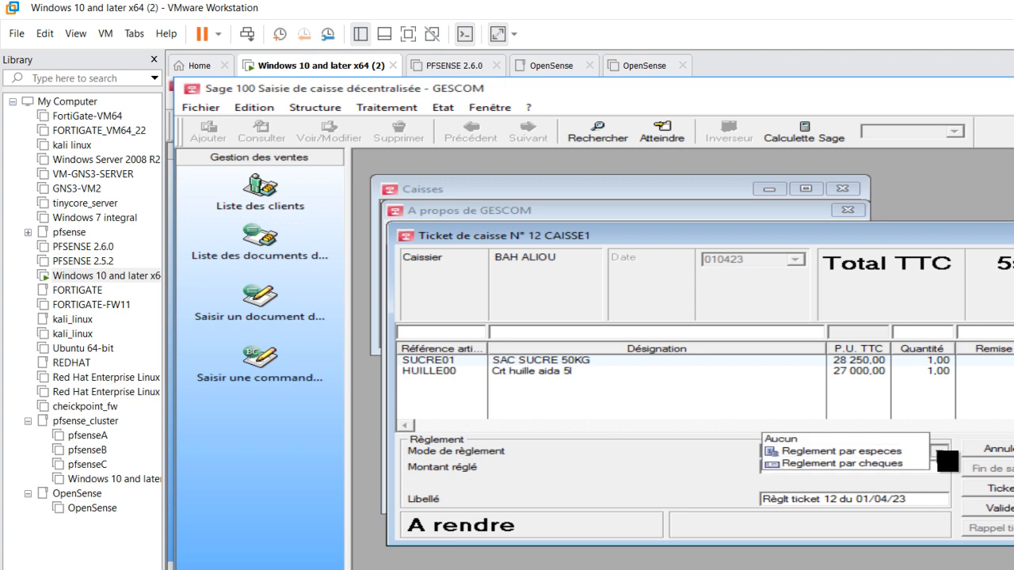
click(881, 452)
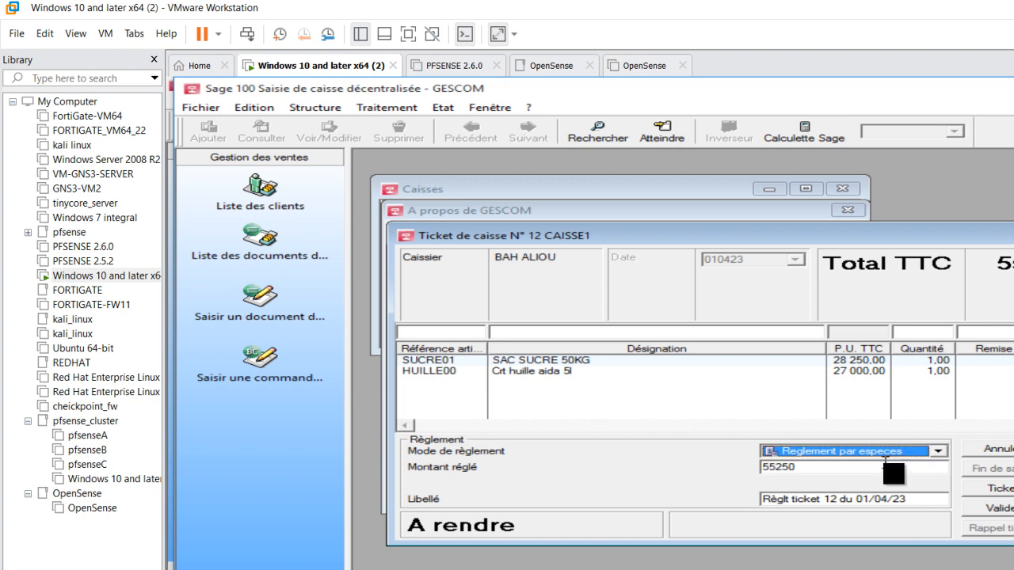
click(884, 465)
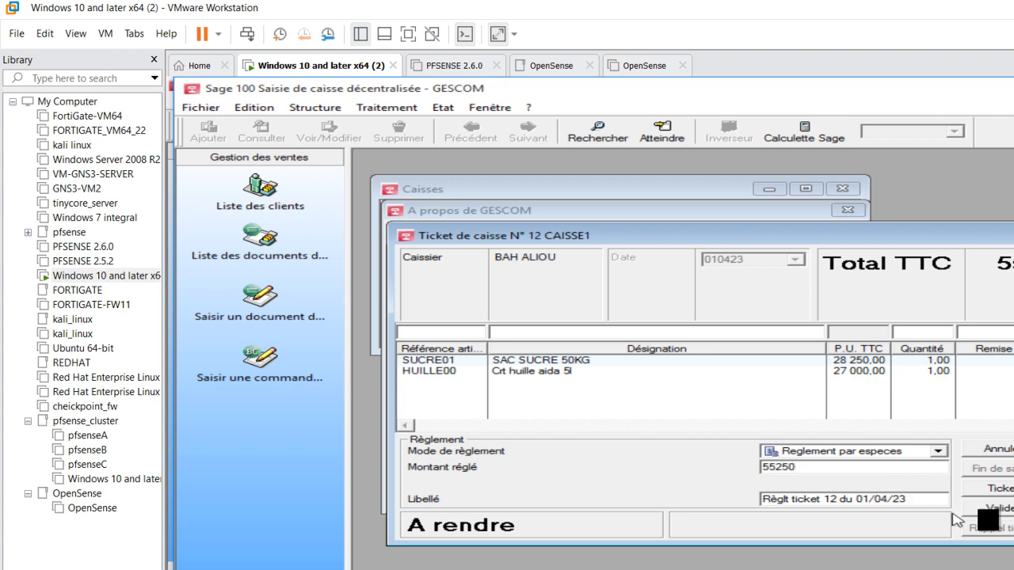
Validate the ticket with the ticket de caisse model, turning off the cover page and turning on the print preview
click(1000, 508)
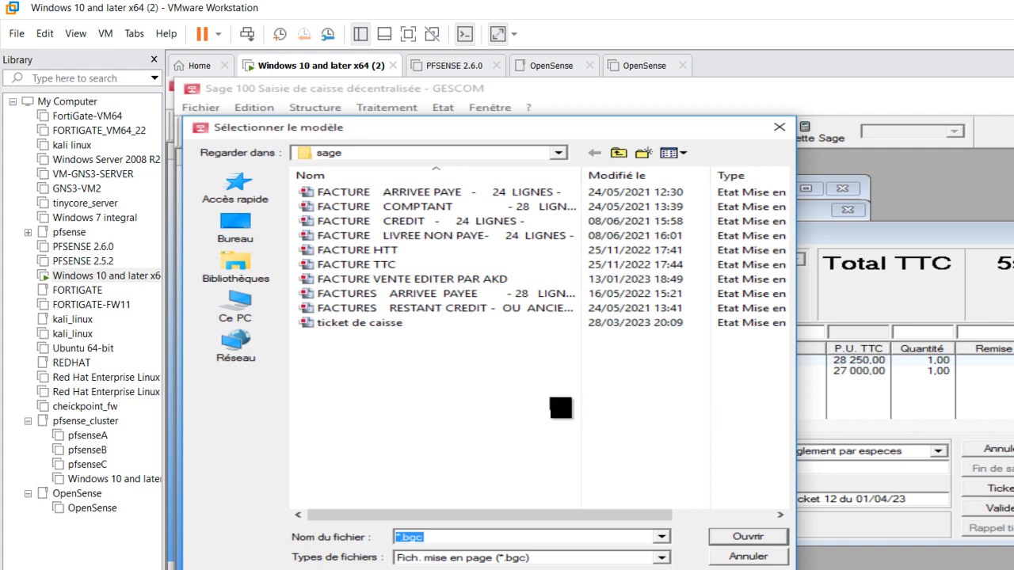
click(357, 323)
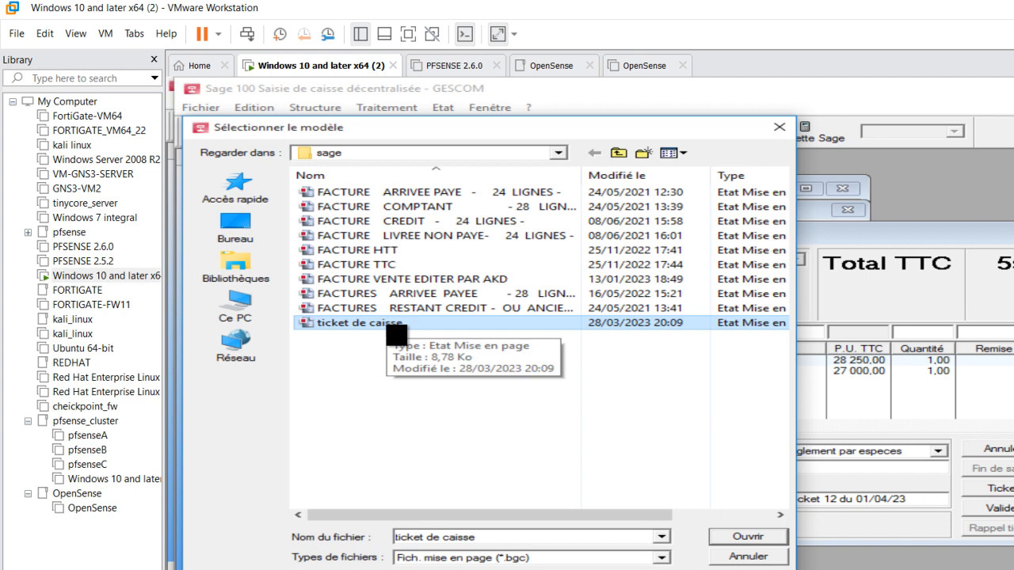
double_click(387, 325)
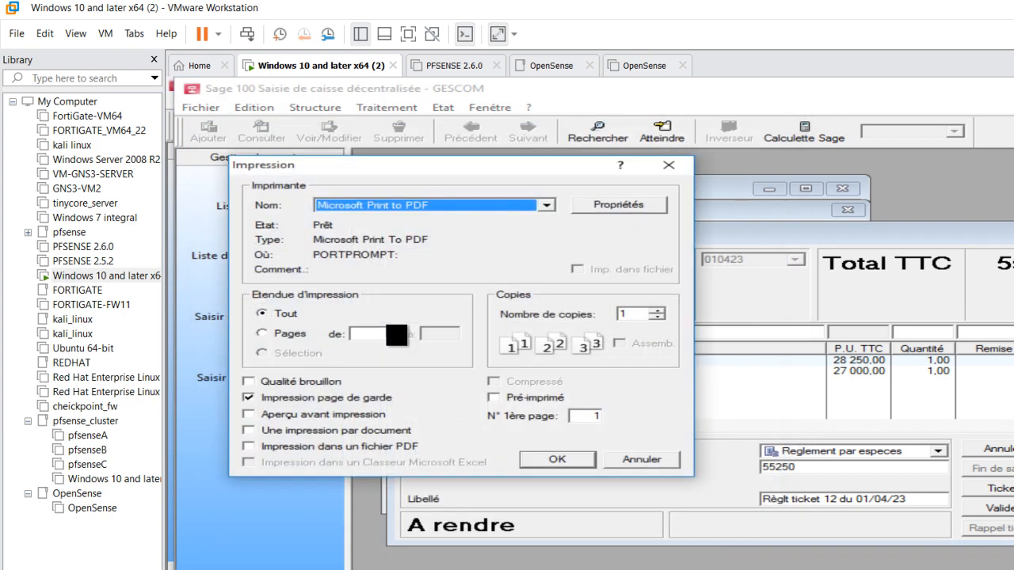
click(248, 399)
click(248, 398)
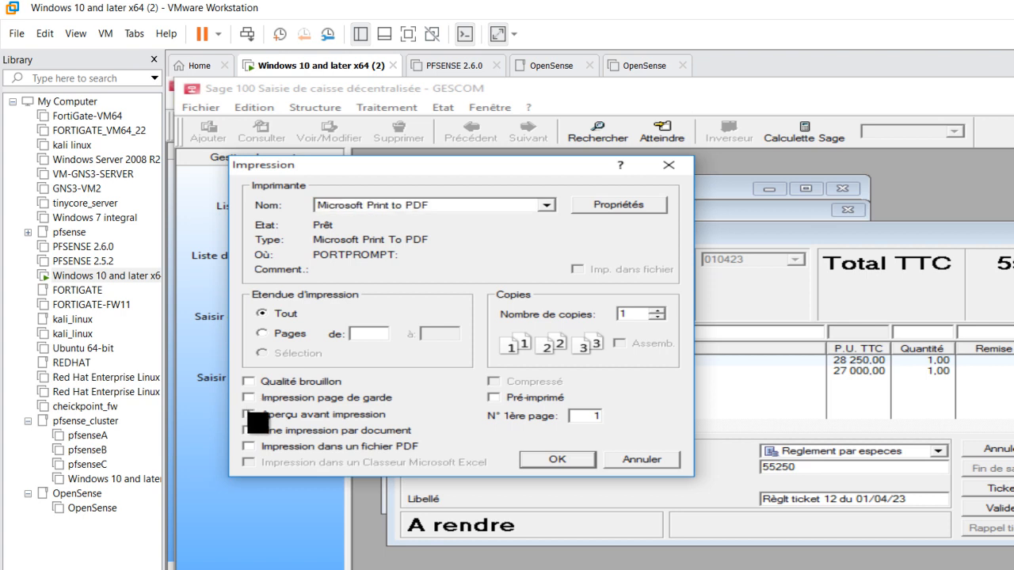
click(248, 416)
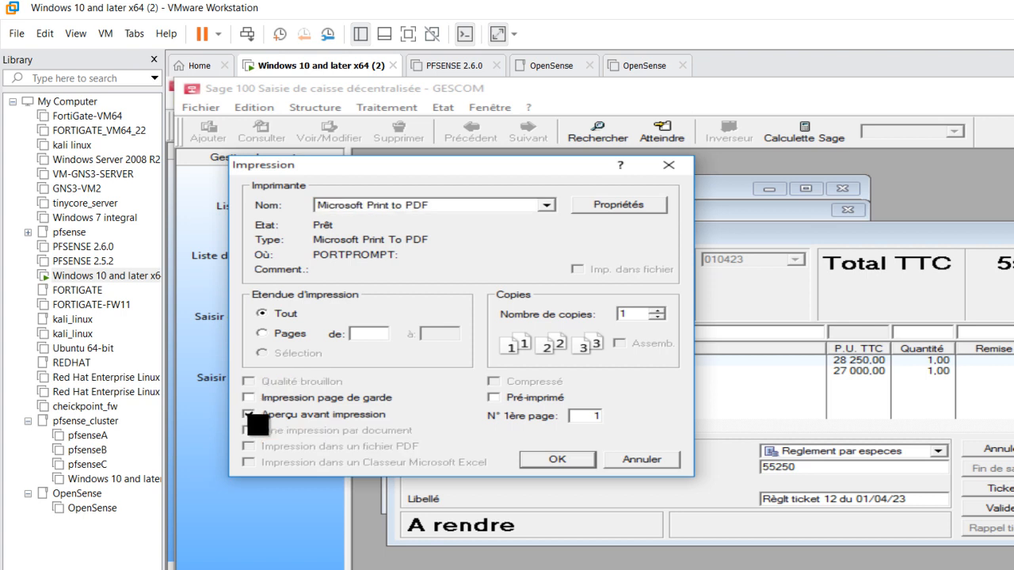
key(Return)
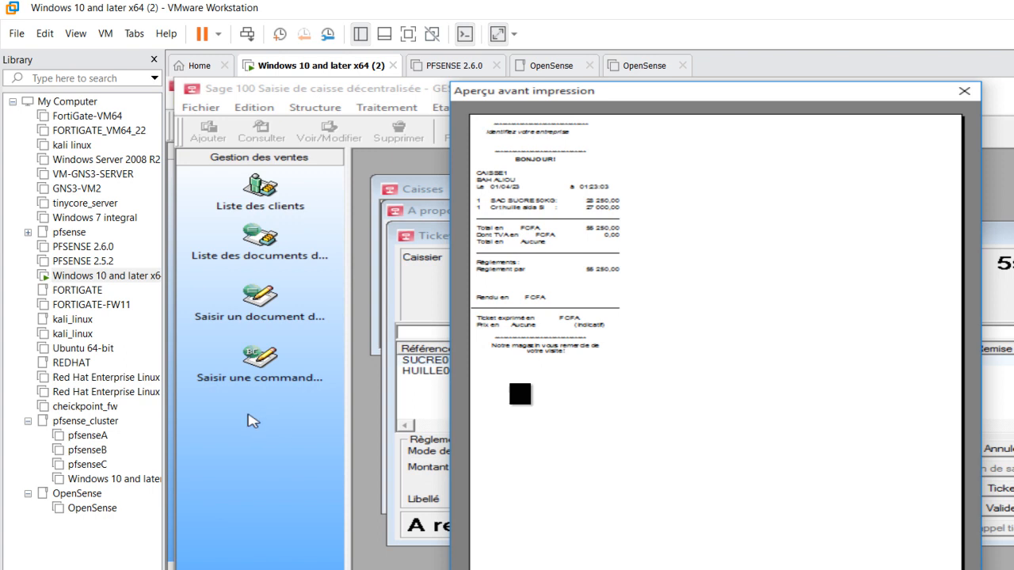
Enlarge the receipt preview to check its header, items and payment lines, and close it
click(548, 423)
scroll(499, 286, up, 4)
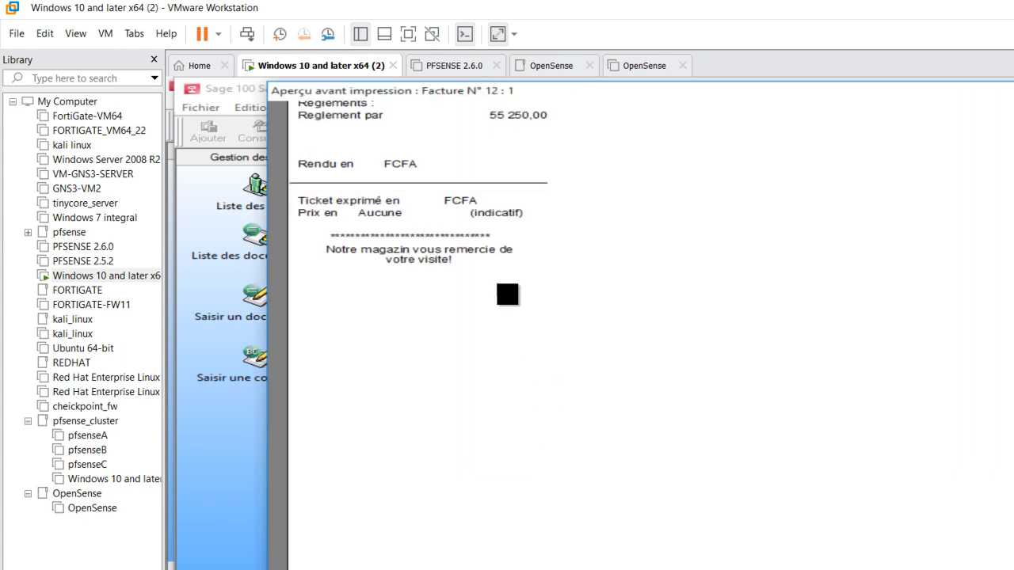
scroll(507, 294, up, 5)
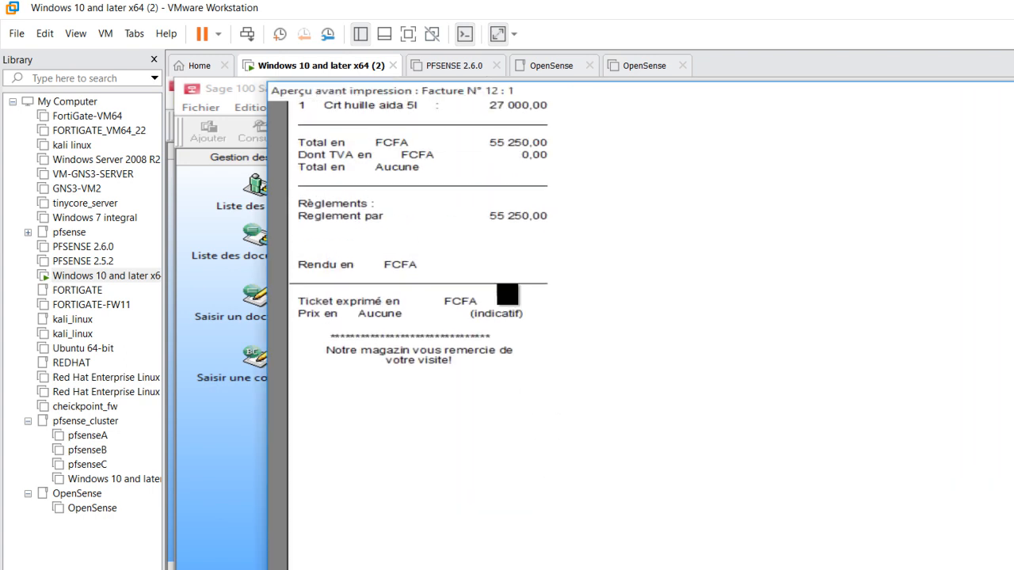
scroll(507, 295, up, 5)
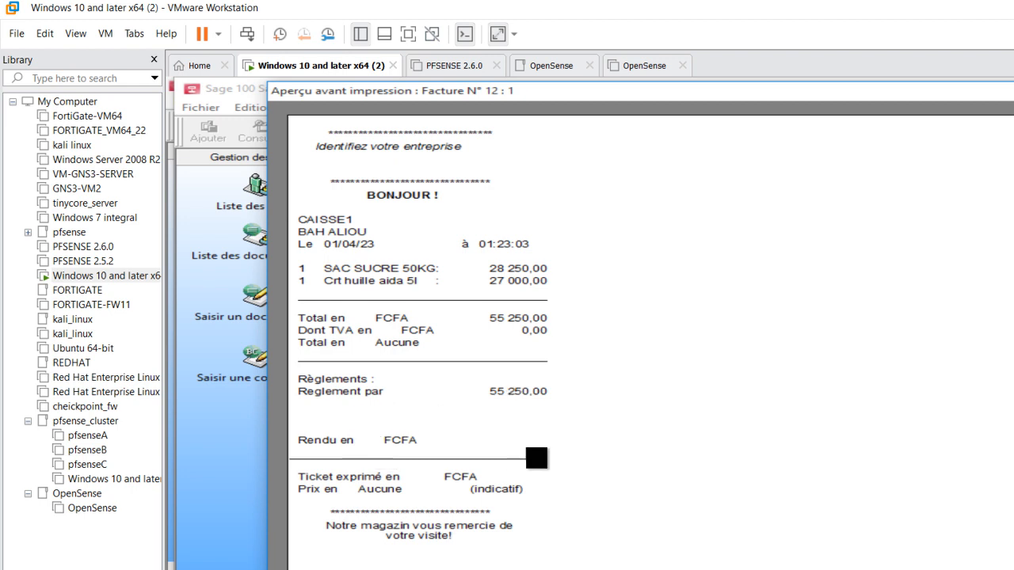
key(Escape)
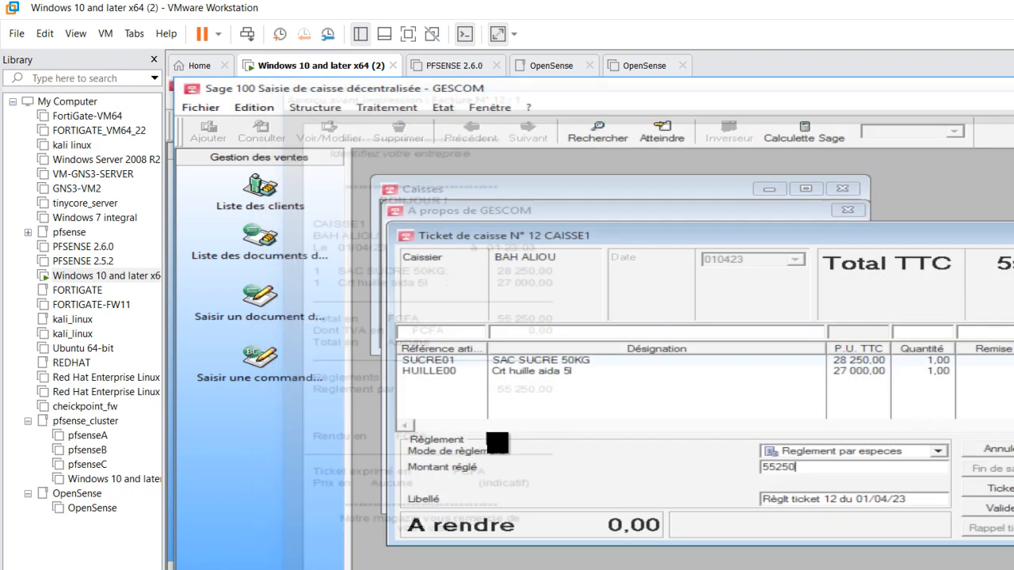
Set the amount paid to 60000, preview the receipt with the ticket de caisse model to check the change due, and close it
double_click(820, 467)
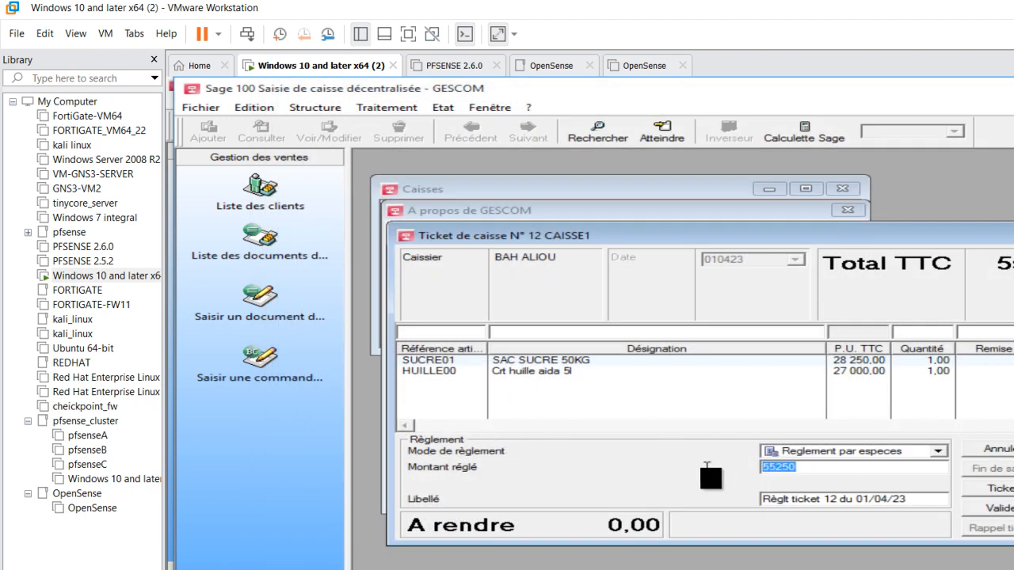
text(60000)
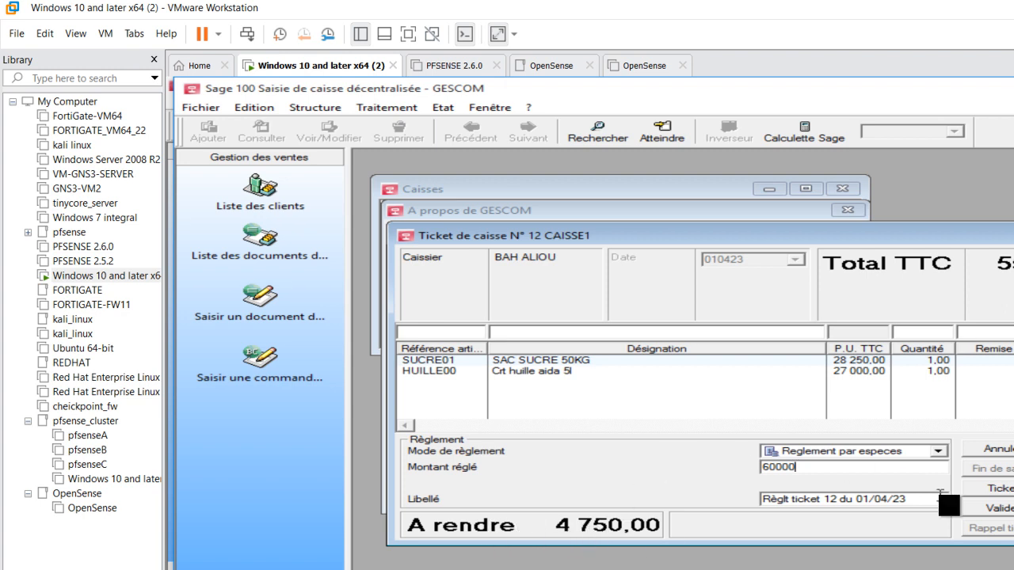
click(1005, 510)
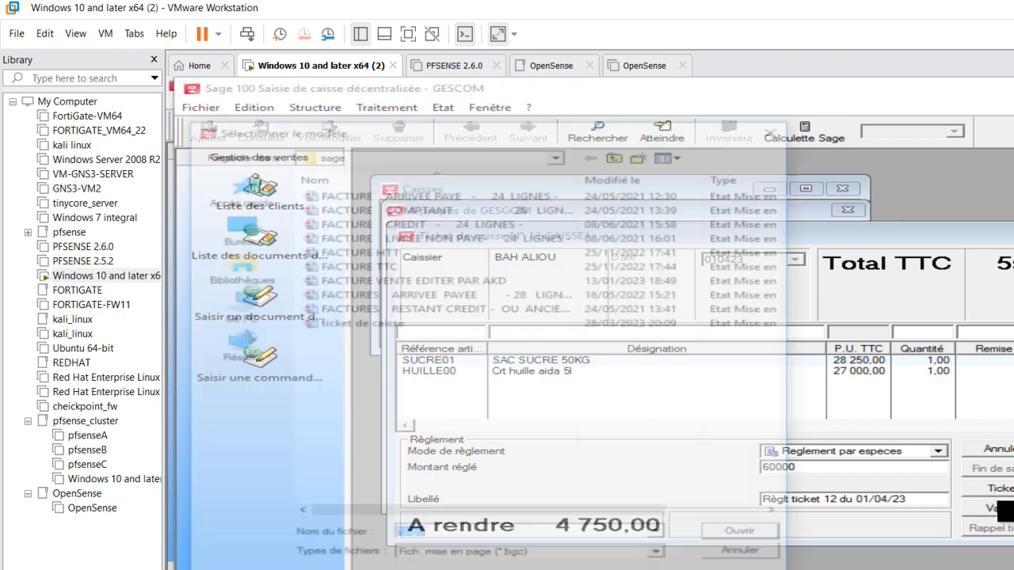
double_click(404, 327)
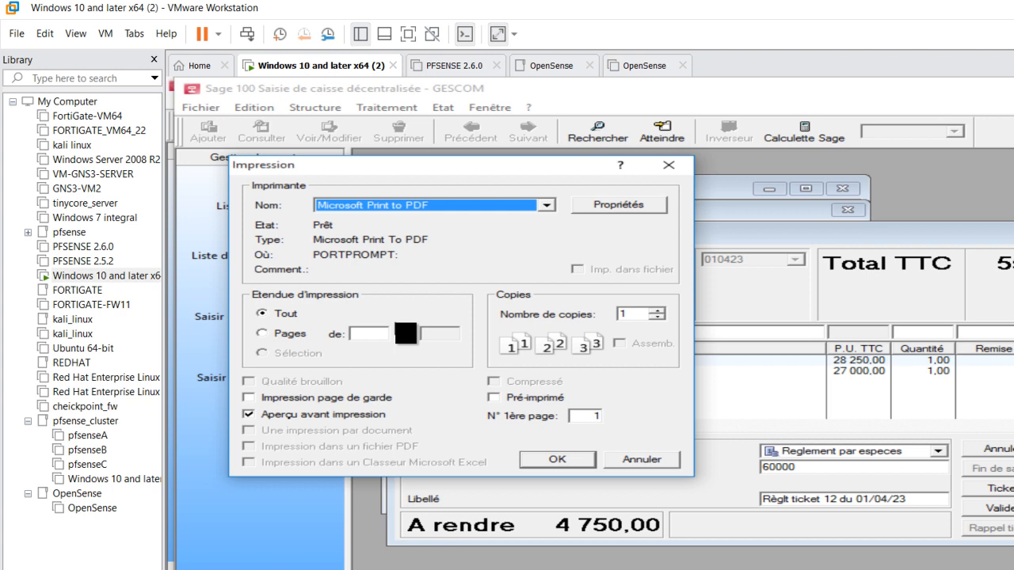
key(Return)
click(692, 372)
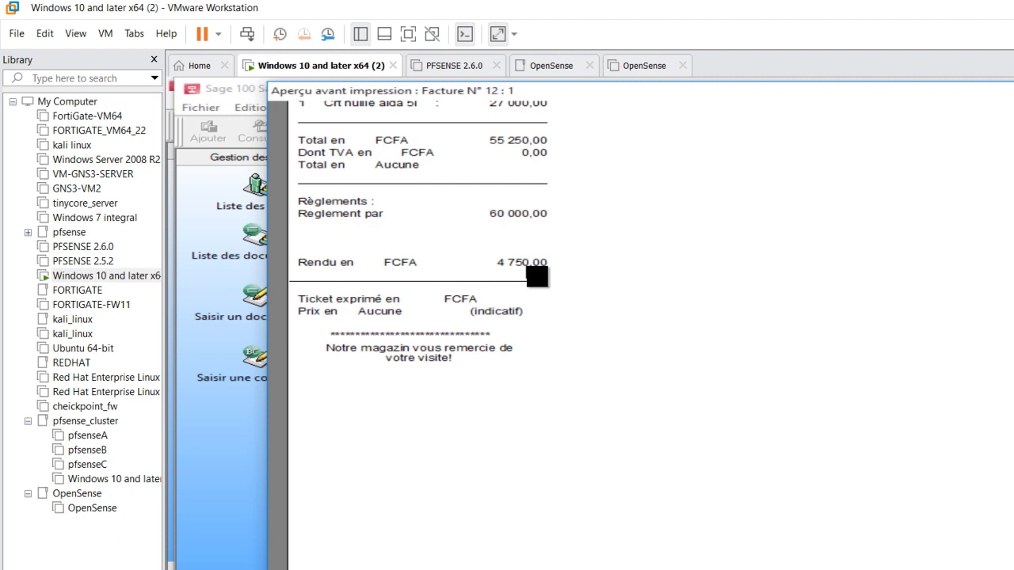
key(Escape)
Set the amount paid to 55250 and validate the ticket to a print preview with the ticket de caisse model
key(BackSpace)
key(BackSpace)
key(BackSpace)
key(BackSpace)
key(BackSpace)
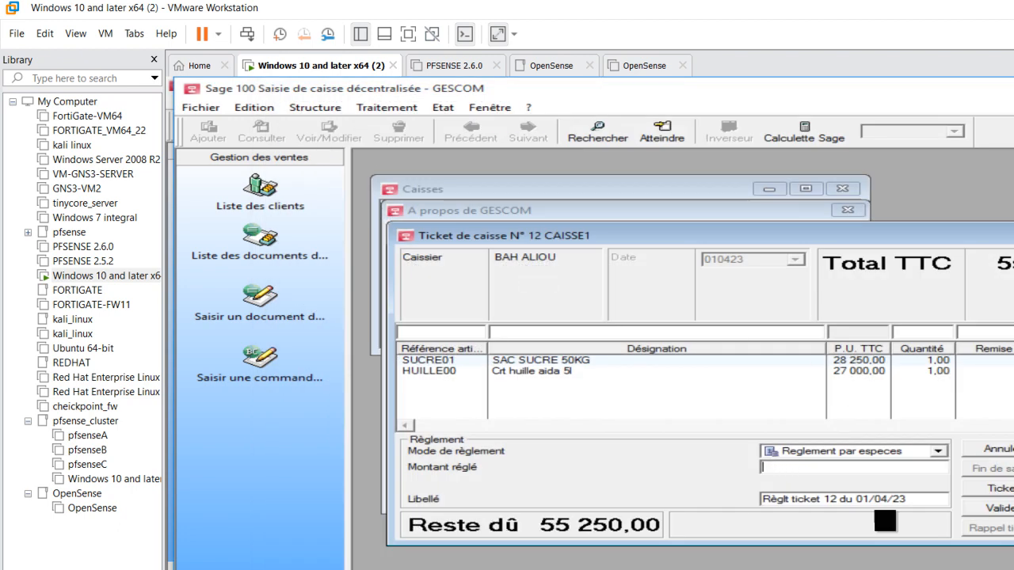
text(55250)
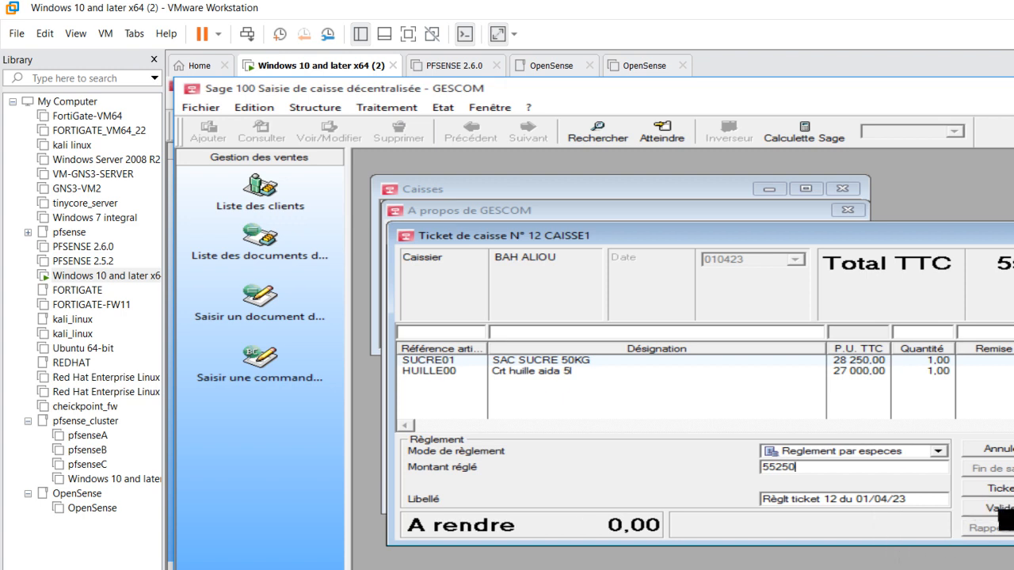
click(1000, 511)
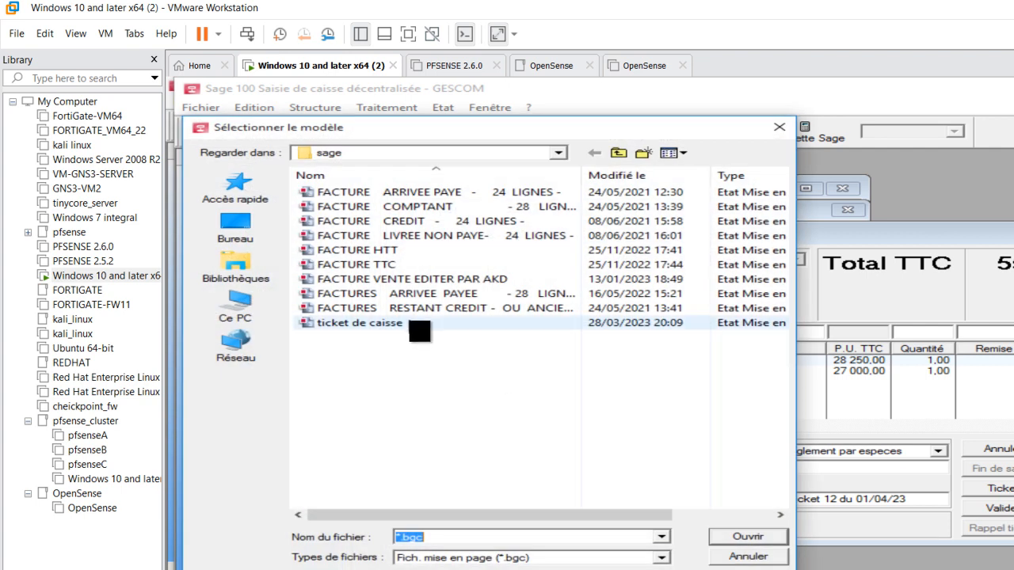
double_click(412, 325)
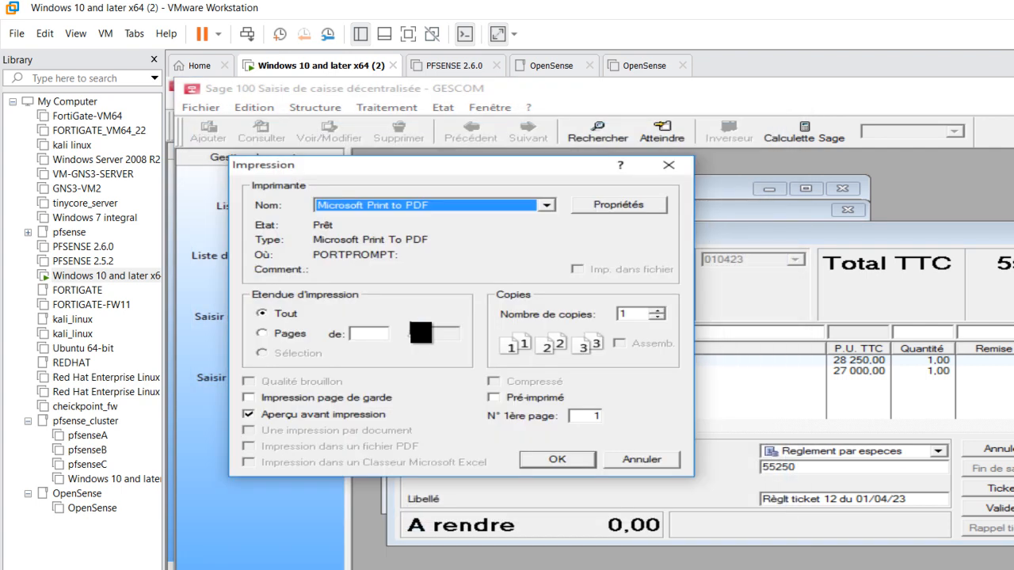
key(Return)
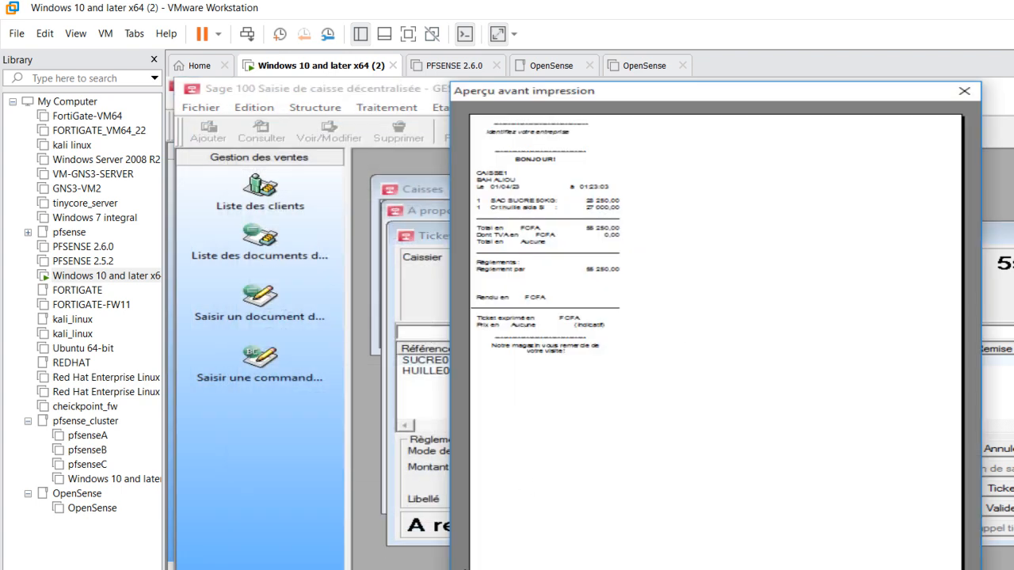
Print the previewed receipt to a PDF file named SAISIE CAISEE in the sage folder
key(Return)
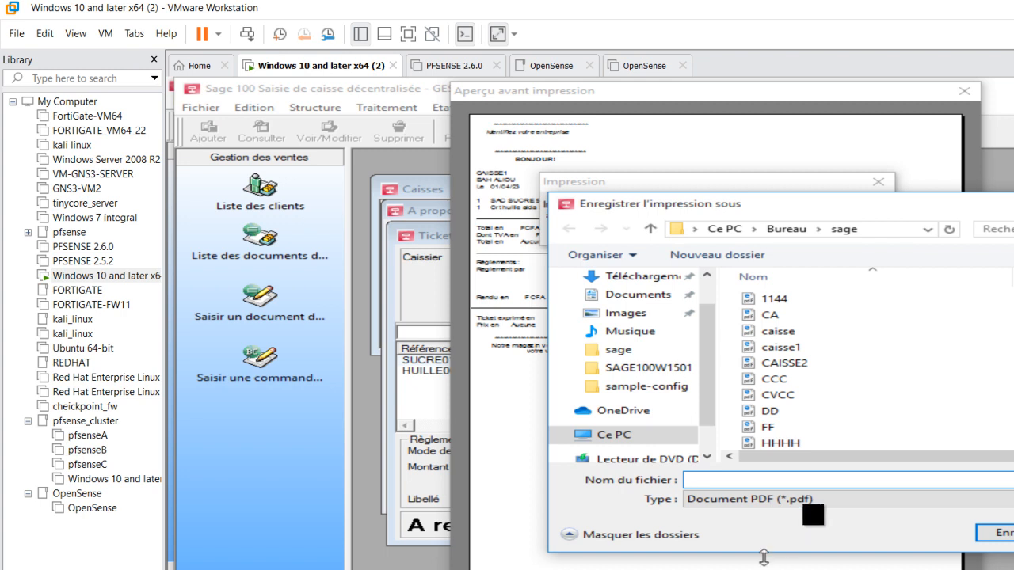
click(811, 482)
text(C)
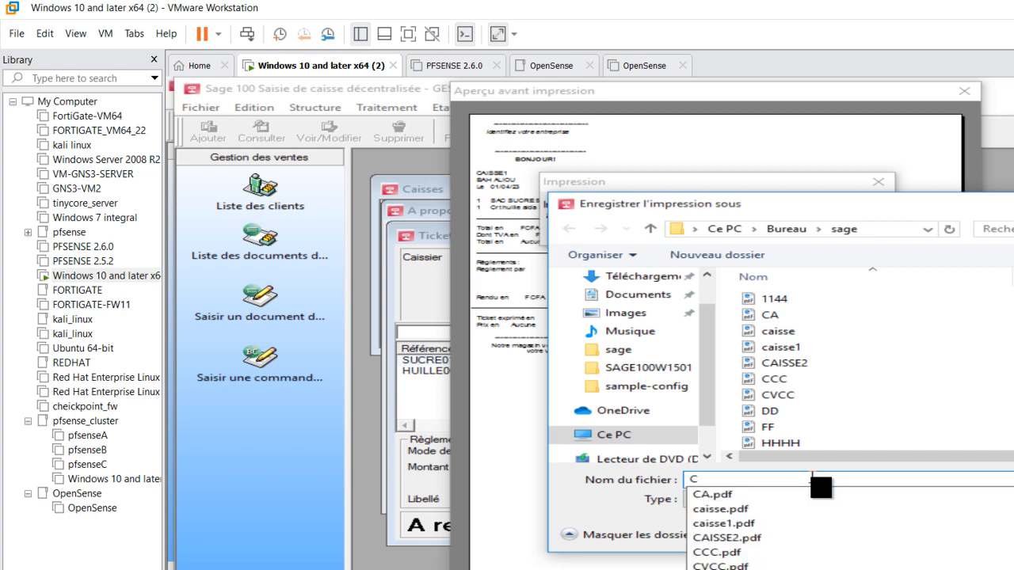
key(BackSpace)
text(SAI)
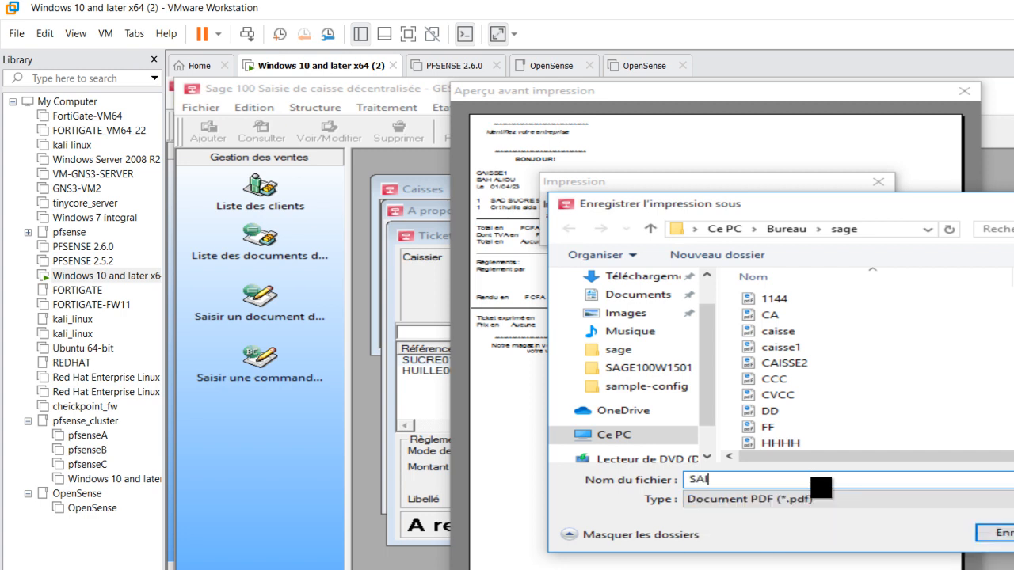
text(SIE CAISEE)
key(Return)
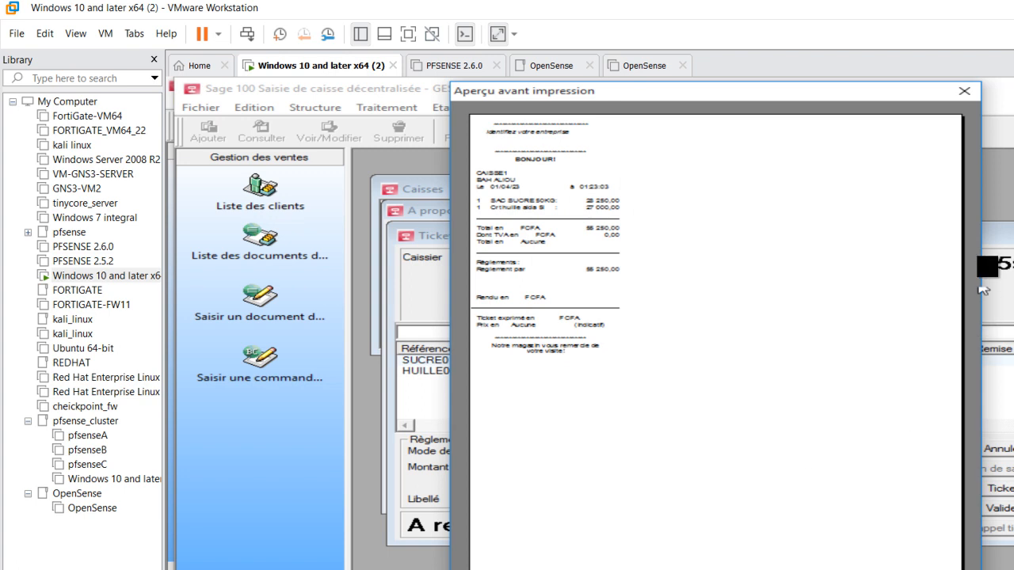
Print the ticket with the ticket de caisse model to a PDF named VVV in the sage folder, and close the ticket without saving
click(966, 95)
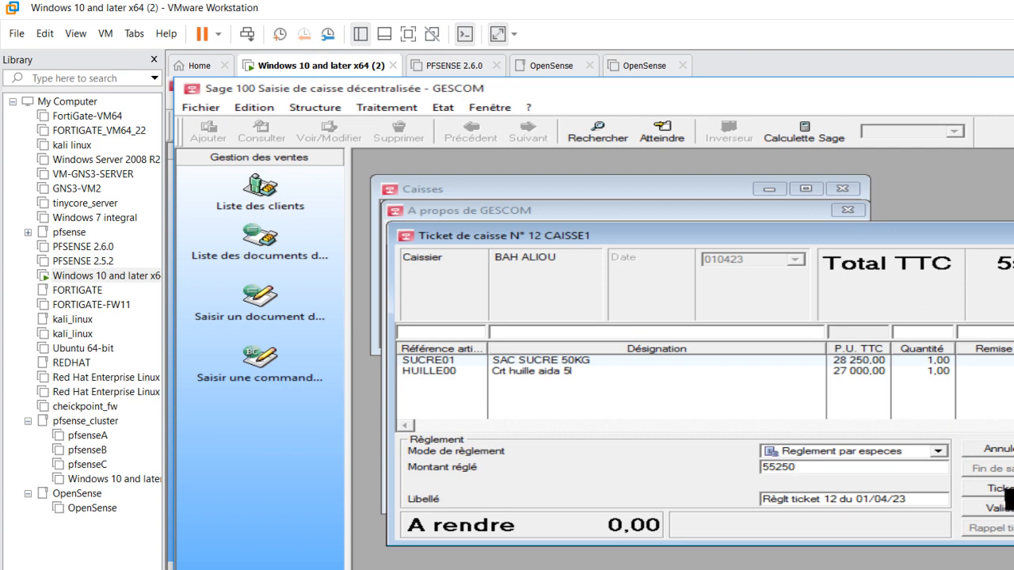
click(1007, 491)
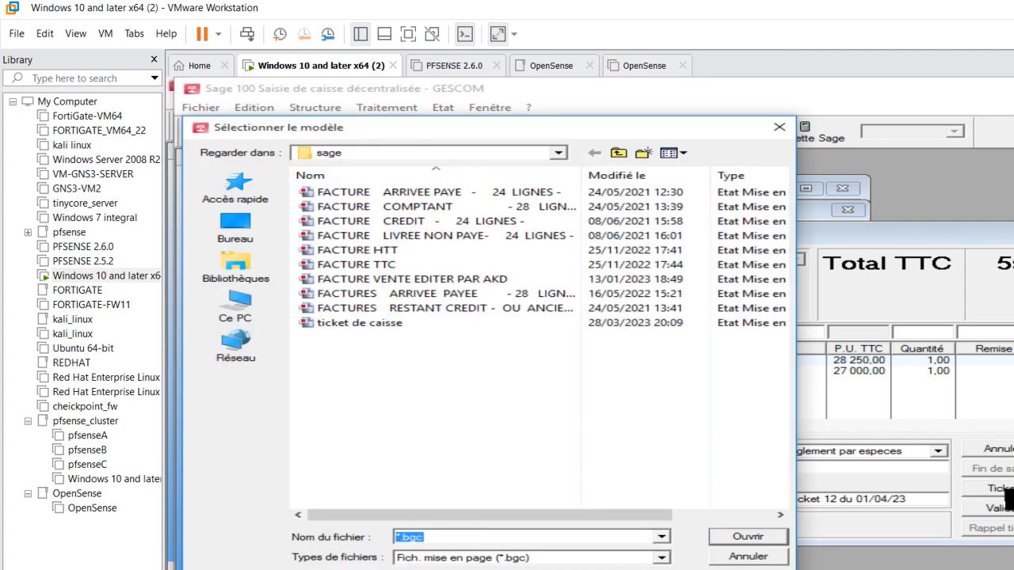
double_click(436, 326)
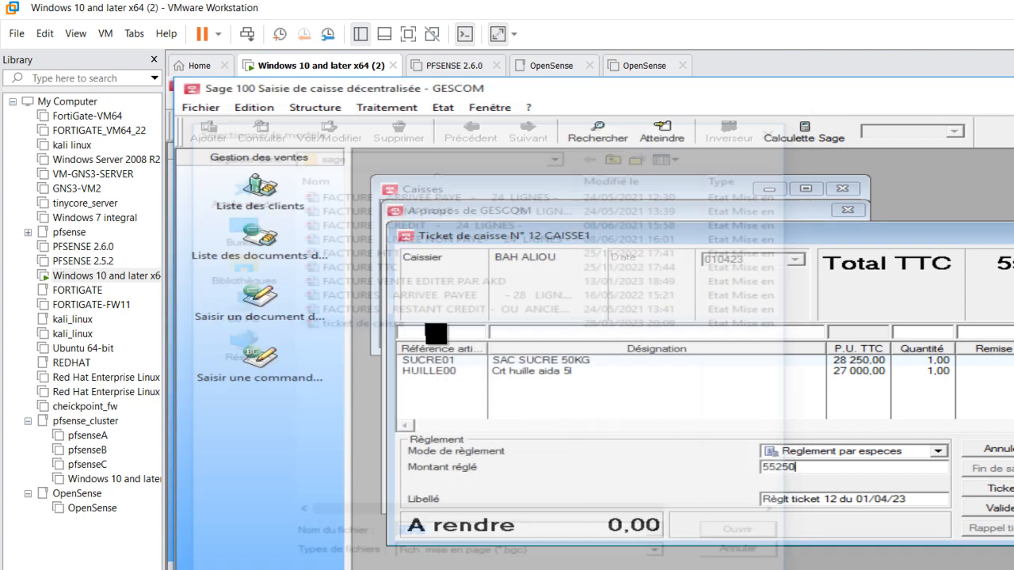
key(Return)
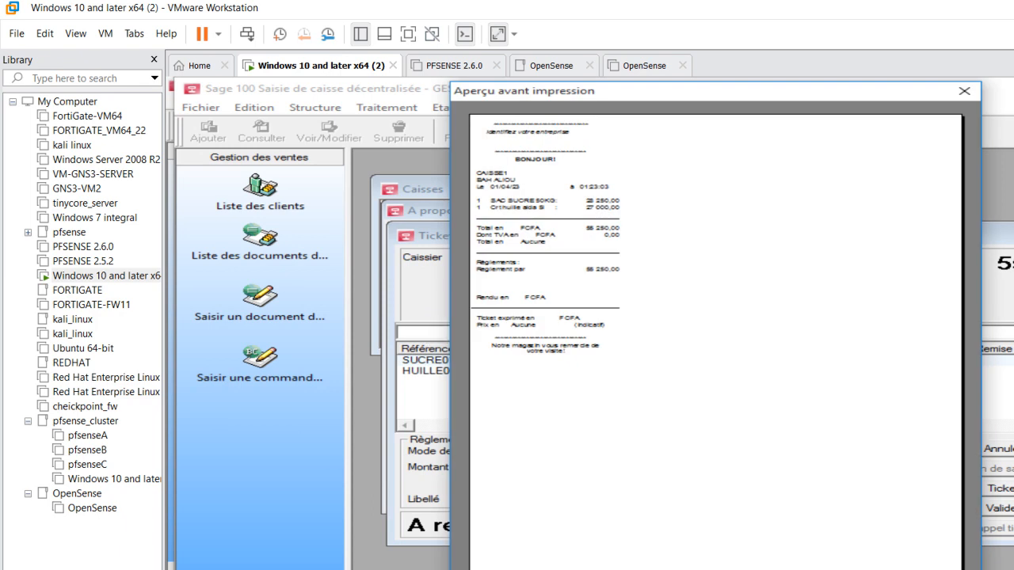
key(Return)
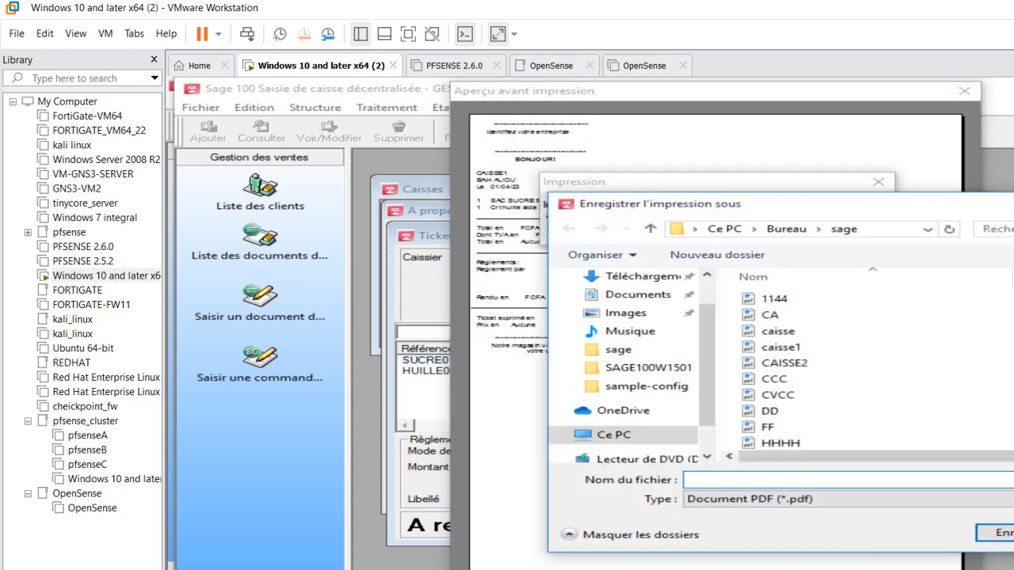
text(VVV)
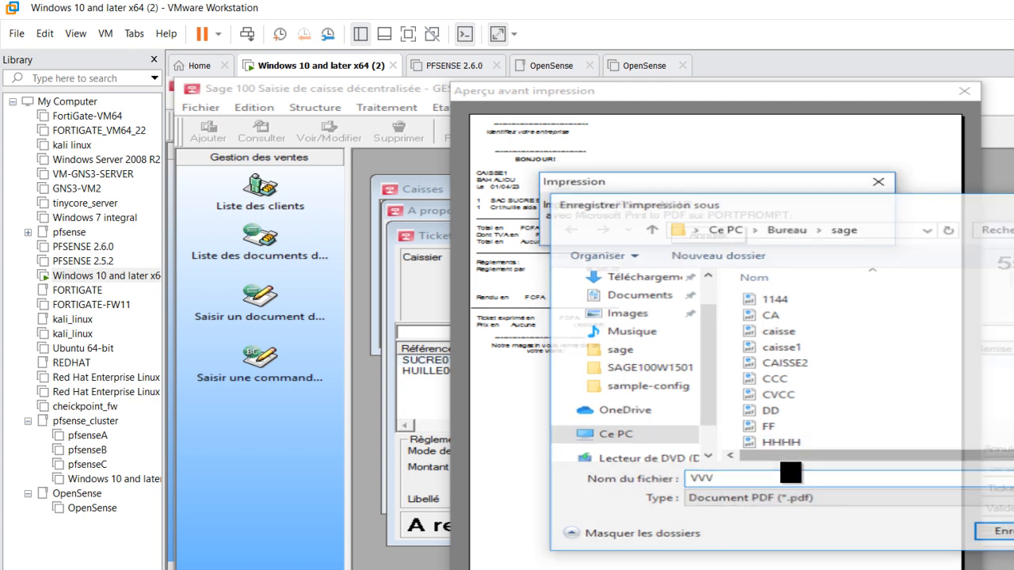
key(Return)
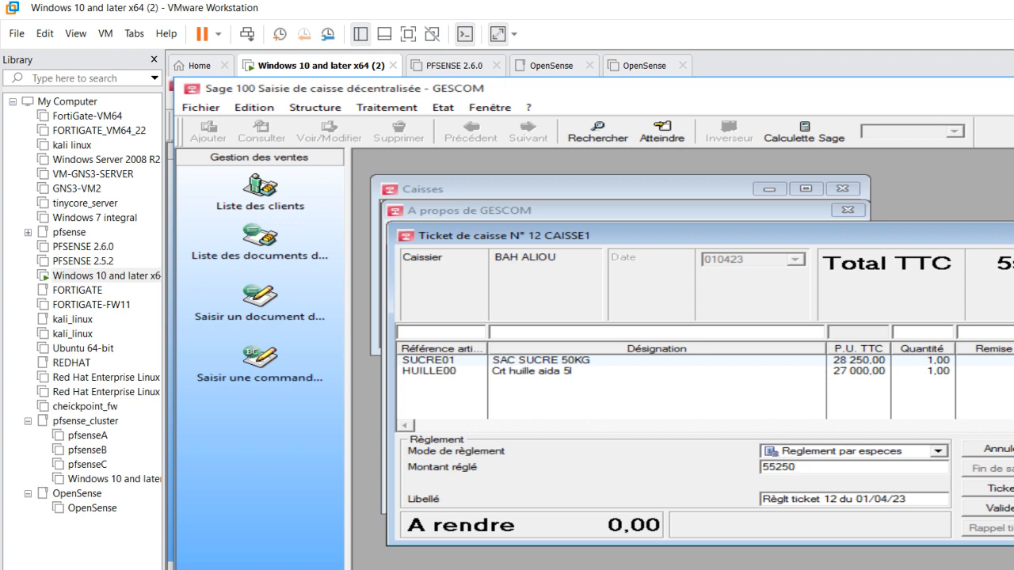
key(Escape)
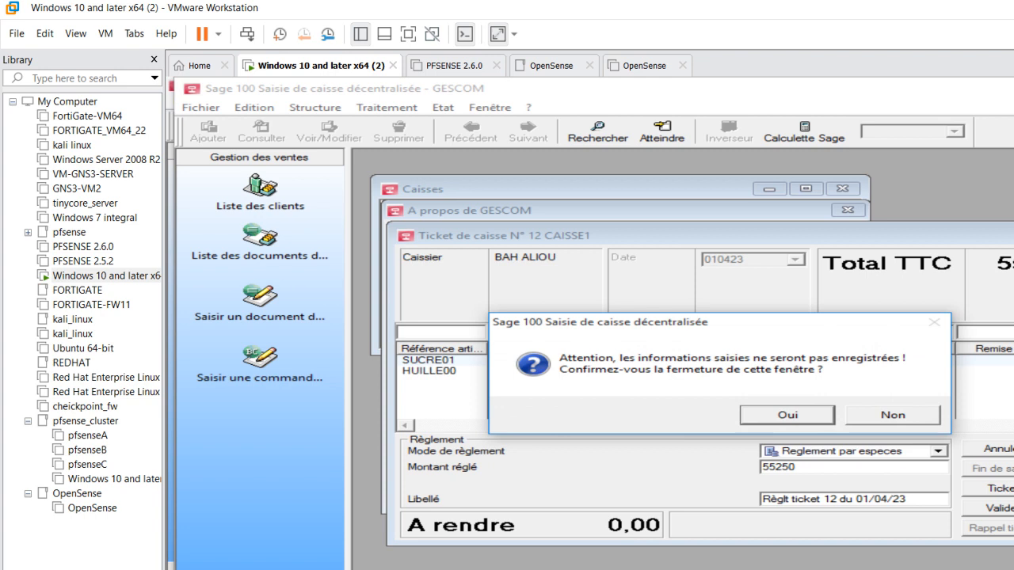
key(Return)
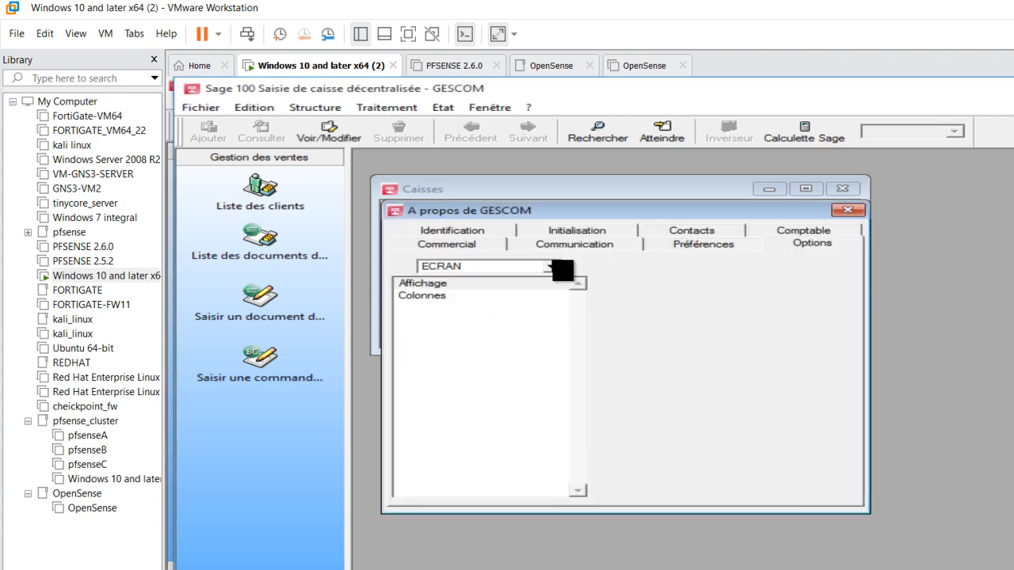
Open the cash movements enquiry (Interrogation de caisse) and display the movements of register CAISSE1
click(405, 115)
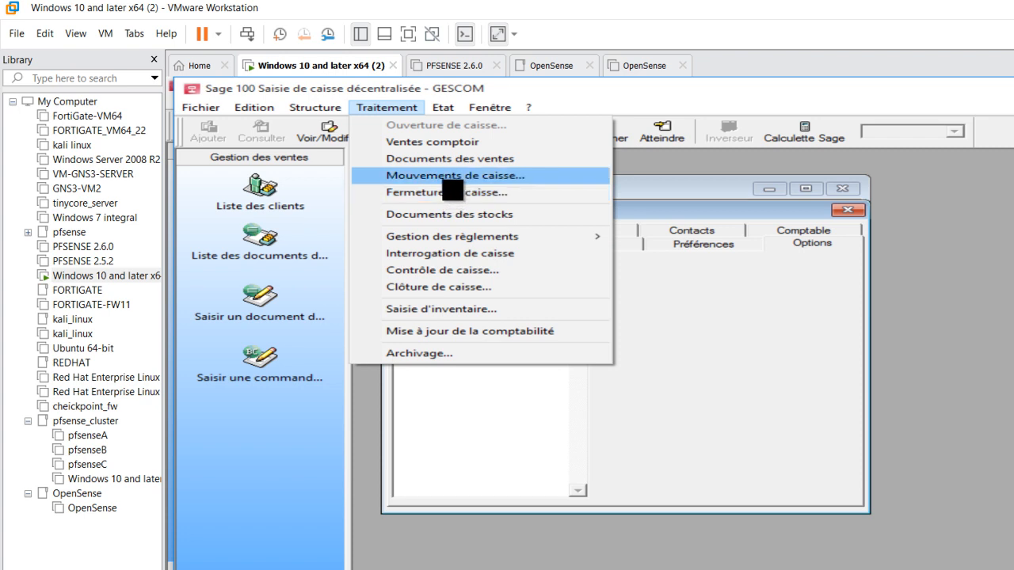
click(450, 255)
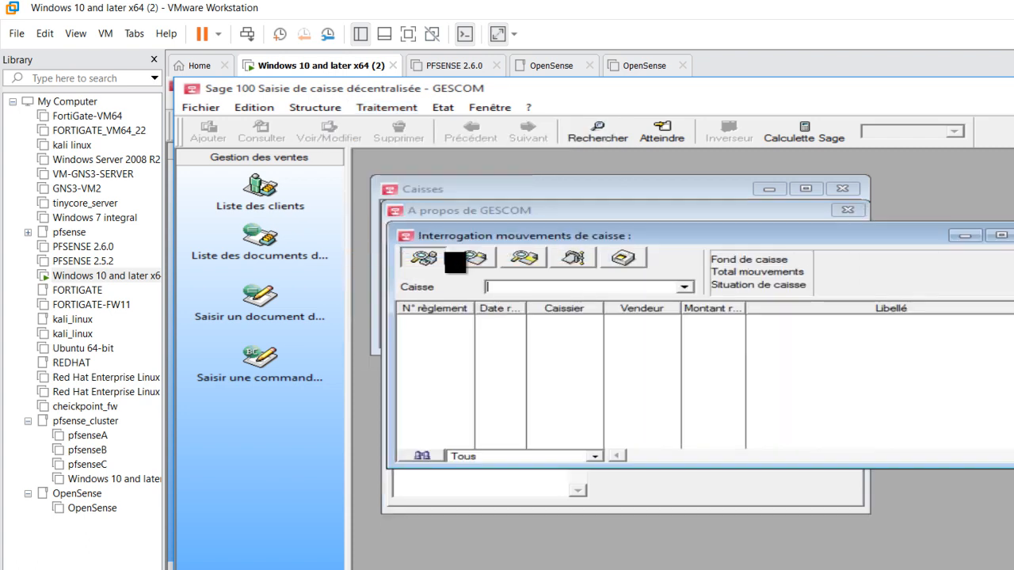
click(686, 288)
click(667, 287)
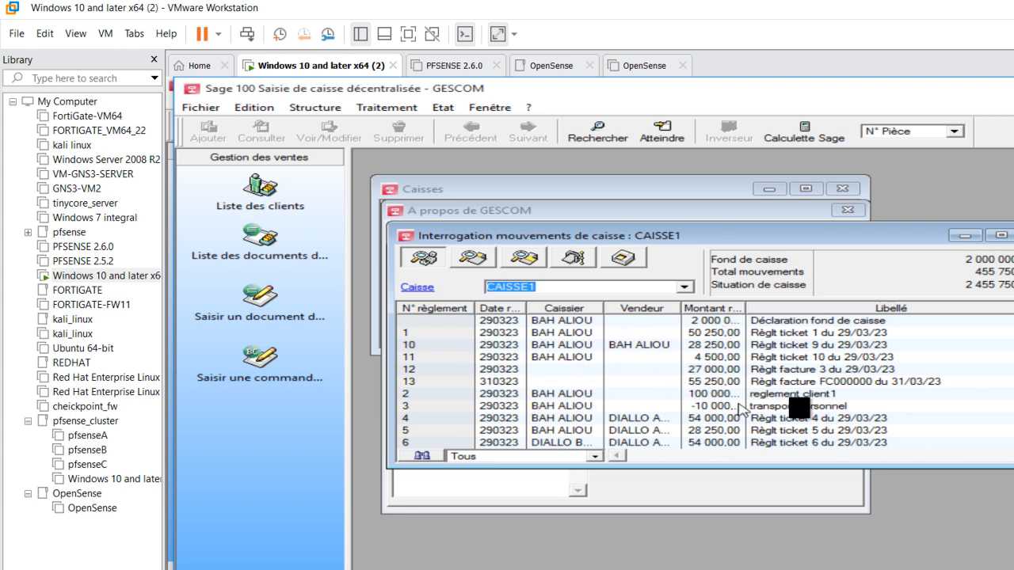
Review the CAISSE1 payment lines, checking their dates, cashiers, sellers, amounts and labels, and close the enquiry
click(555, 435)
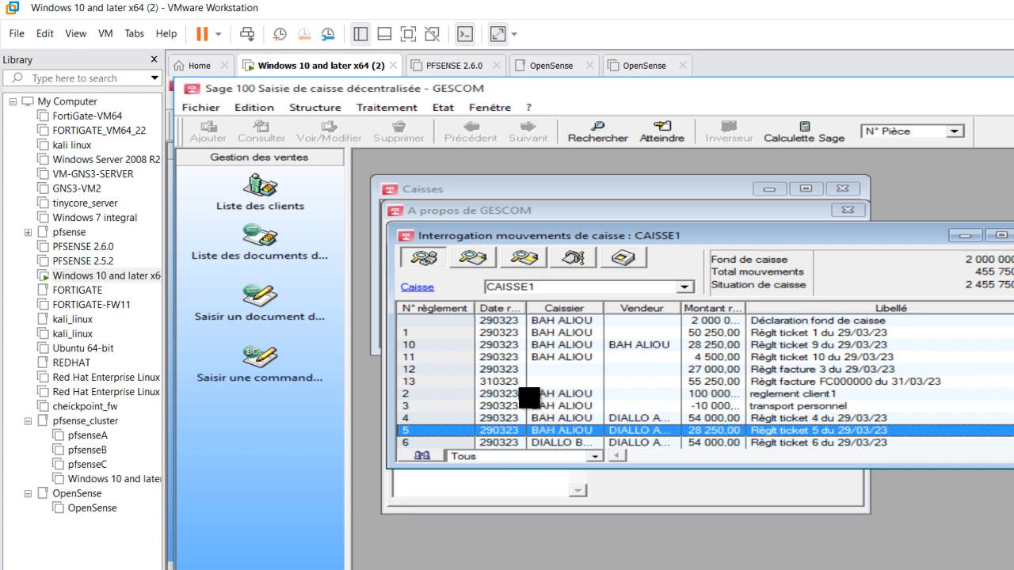
click(503, 383)
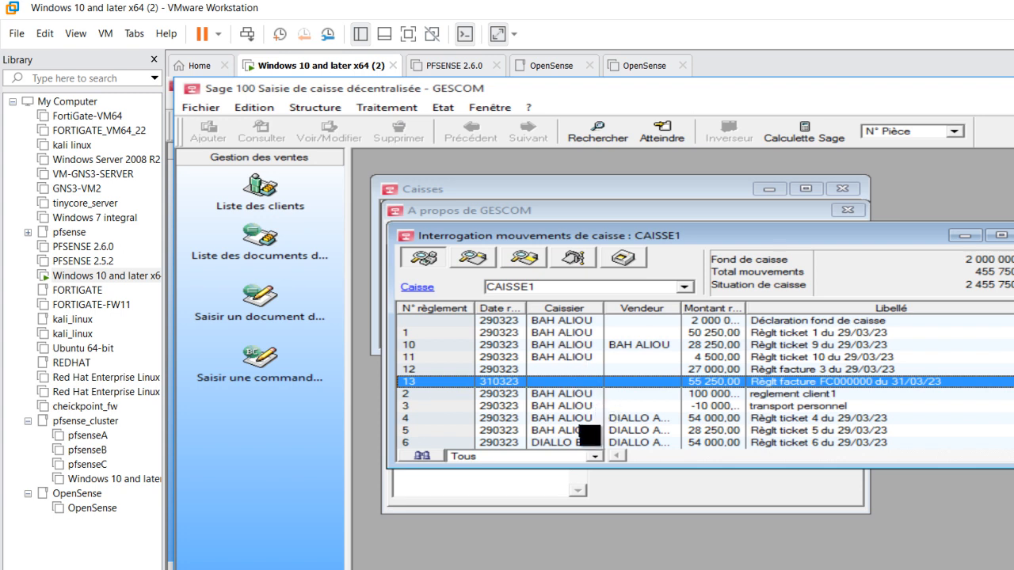
key(Down)
key(Down)
key(Down)
key(Down)
key(Down)
key(Down)
key(Down)
key(Down)
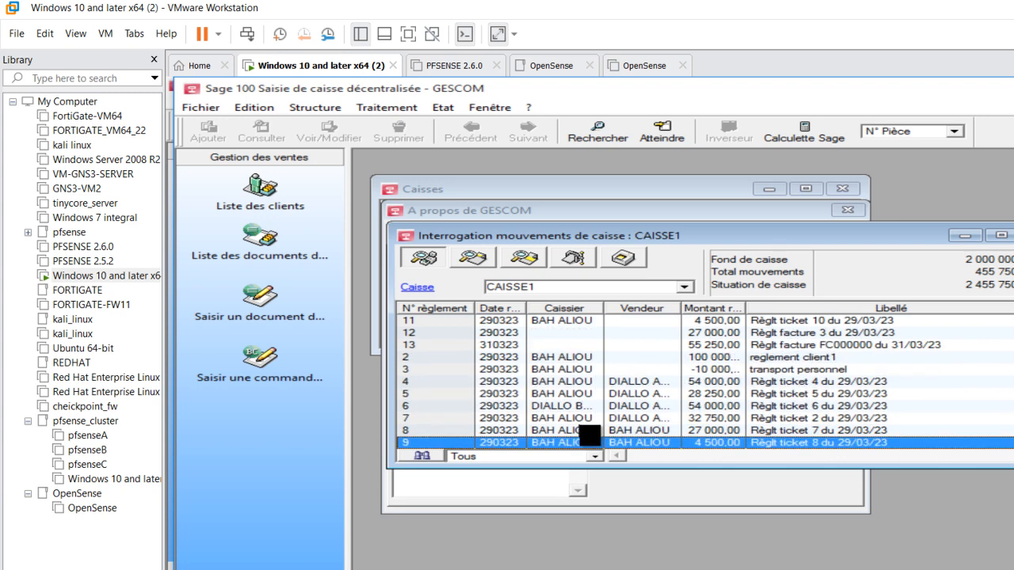
key(Up)
key(Up)
key(Up)
key(Up)
key(Up)
key(Up)
key(Up)
key(Up)
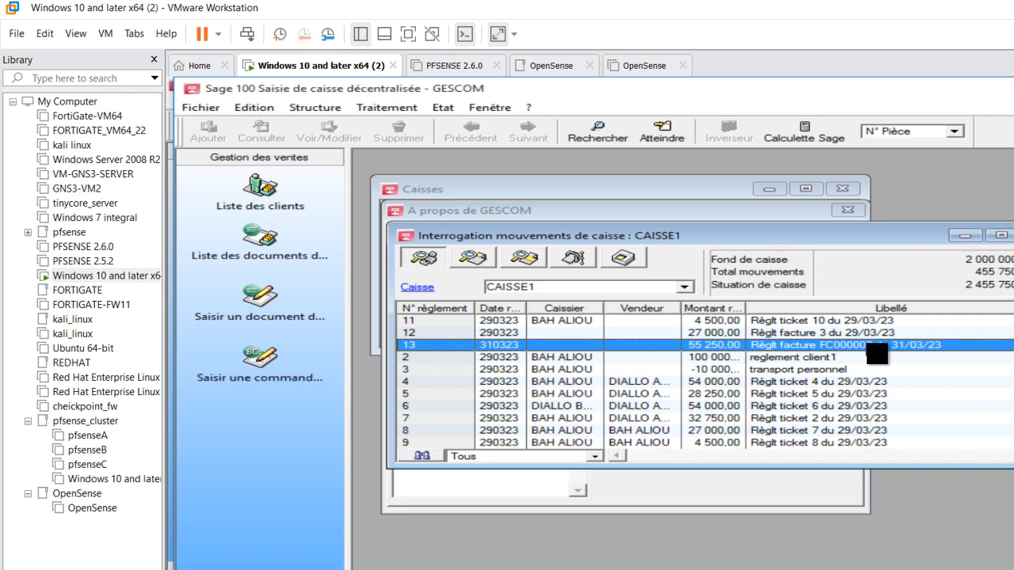
click(858, 419)
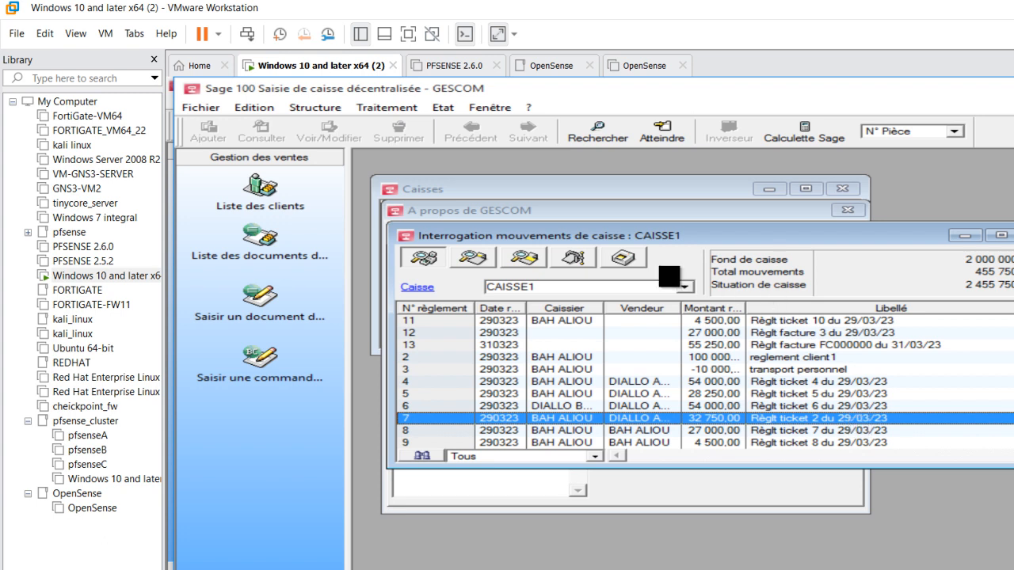
key(Escape)
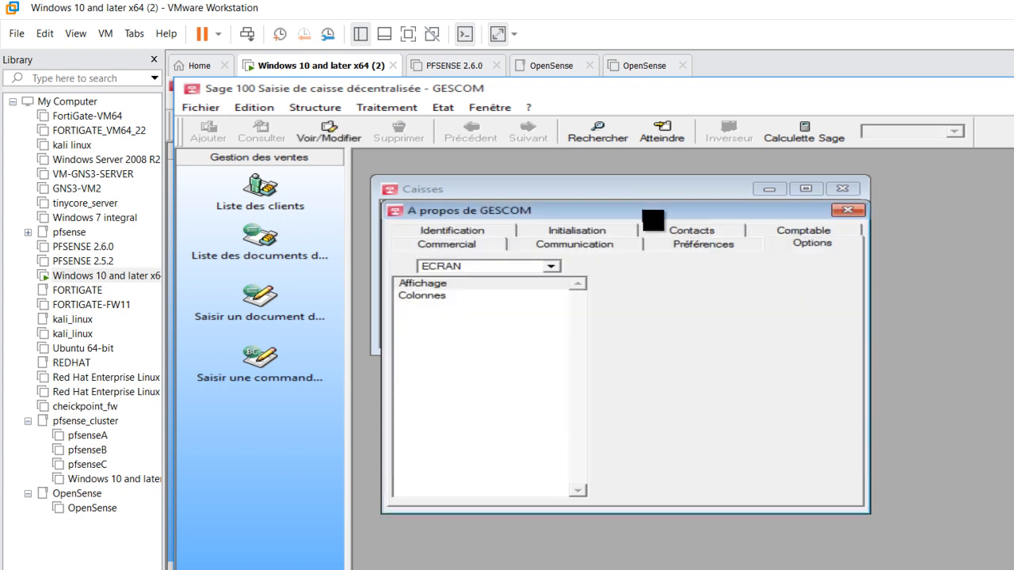
Open the cash control (Contrôle de caisse) for CAISSE1, check its opening float and cash payment lines, and cancel it
click(392, 109)
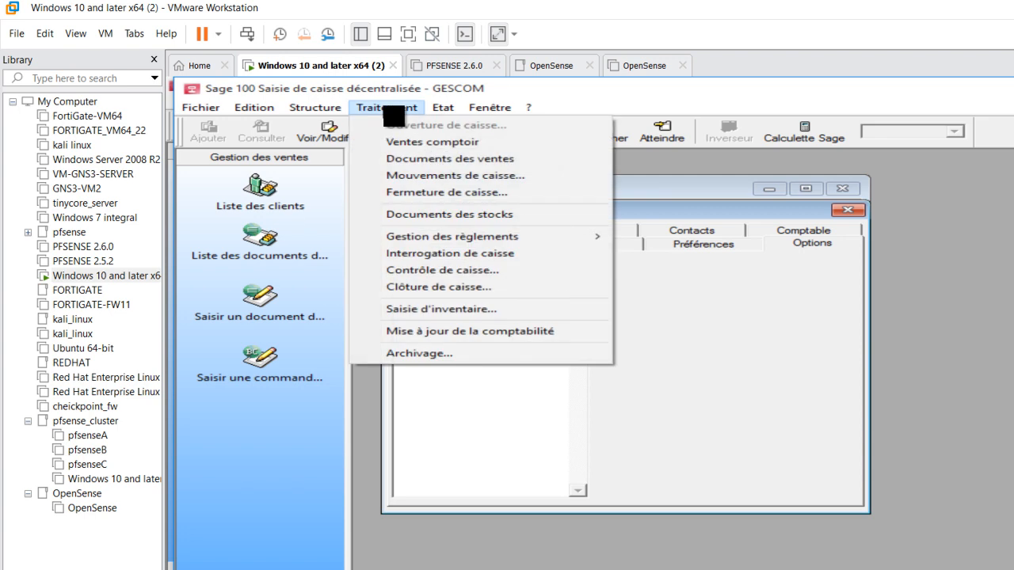
click(441, 274)
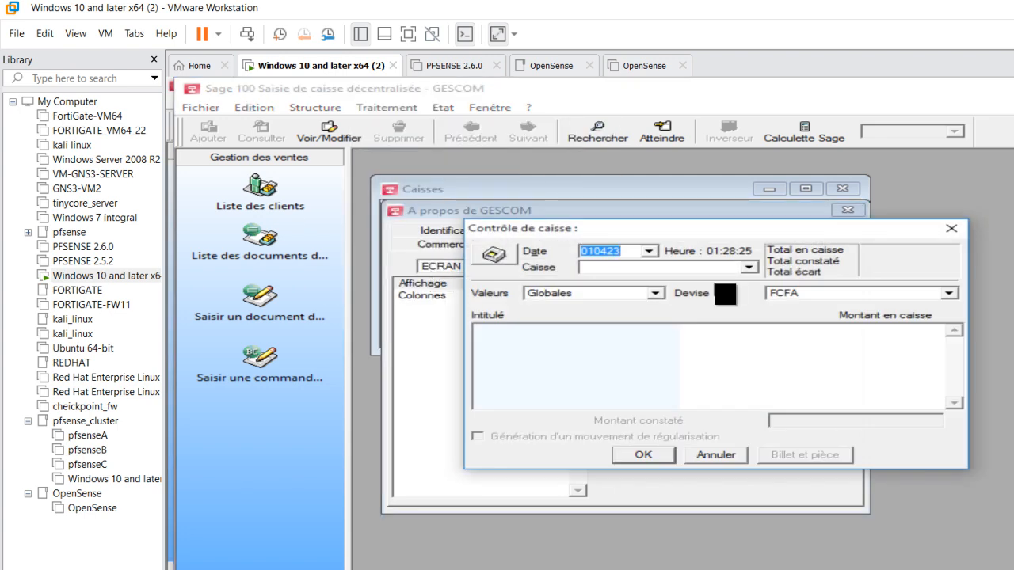
click(761, 274)
click(759, 274)
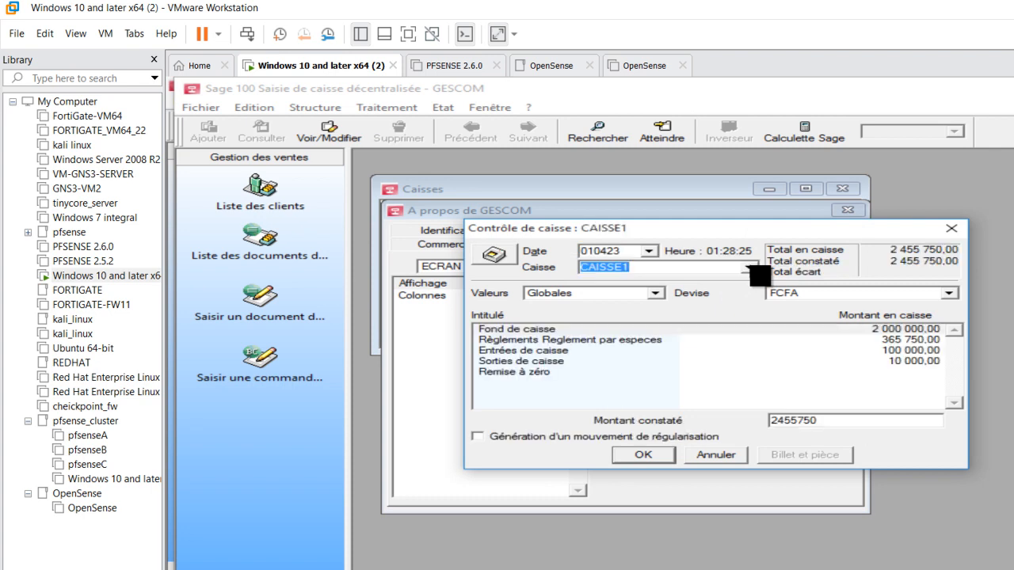
click(546, 331)
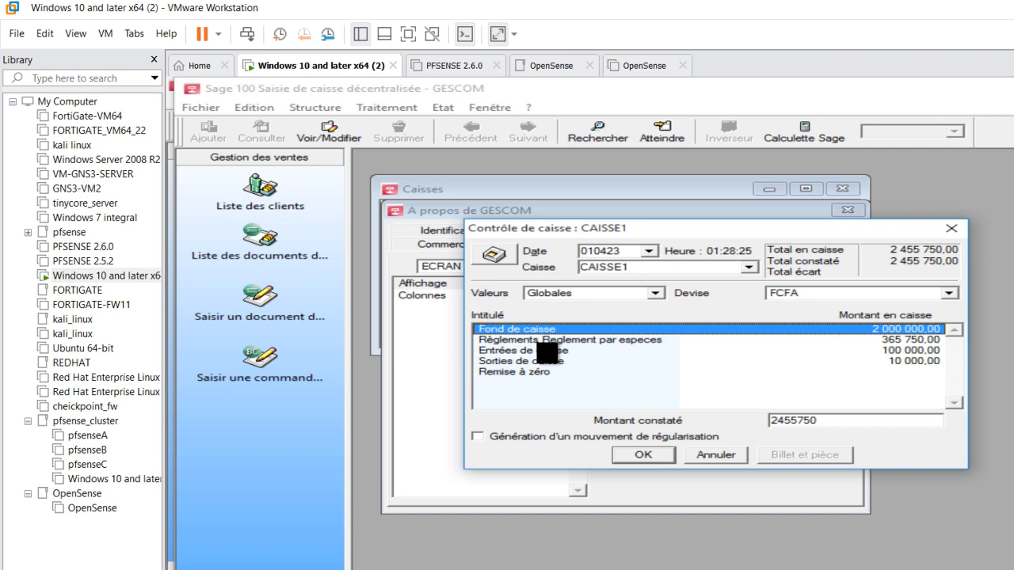
click(542, 343)
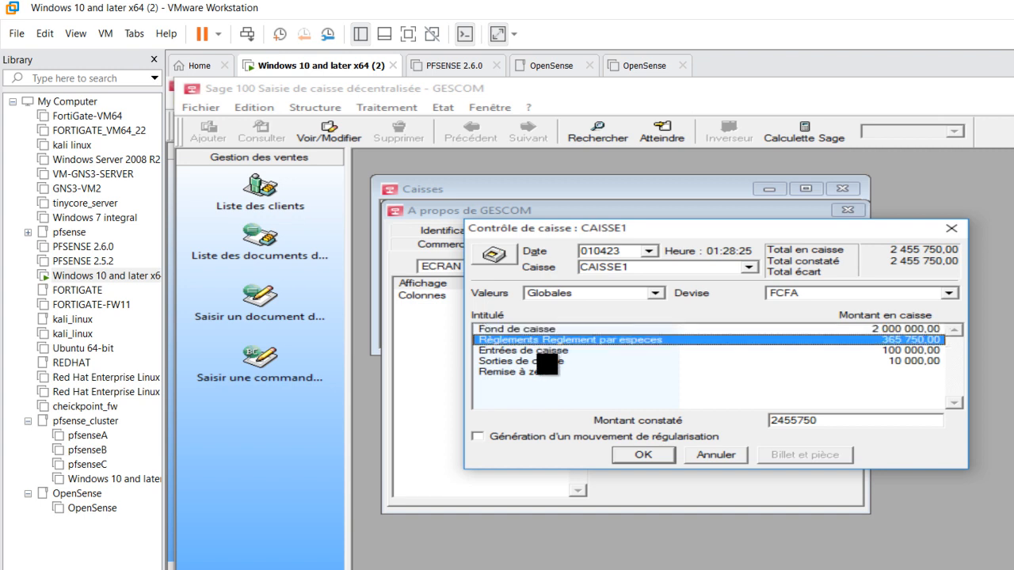
key(Escape)
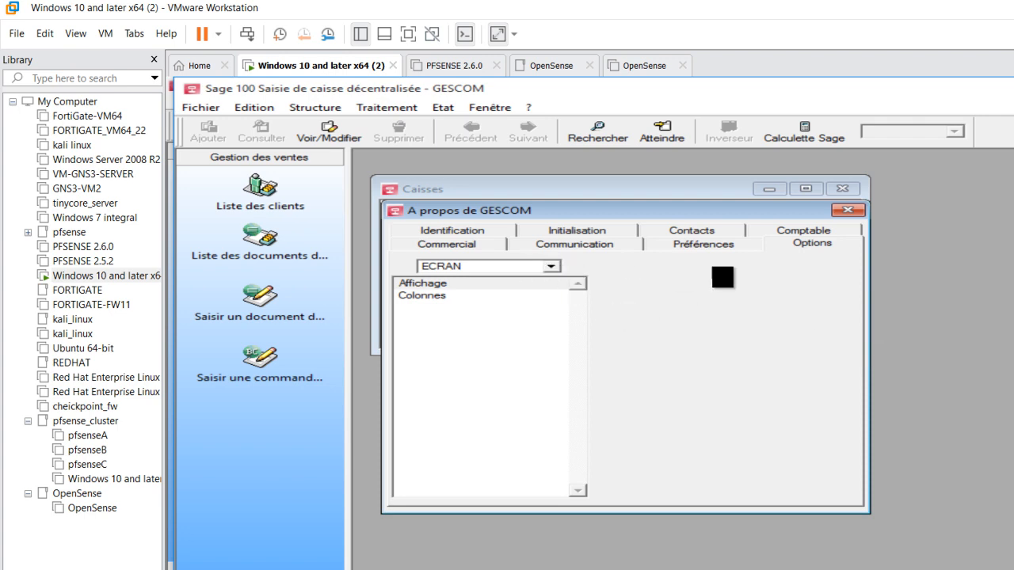
Look through the Contacts and Communication settings of the GESCOM company file
click(691, 231)
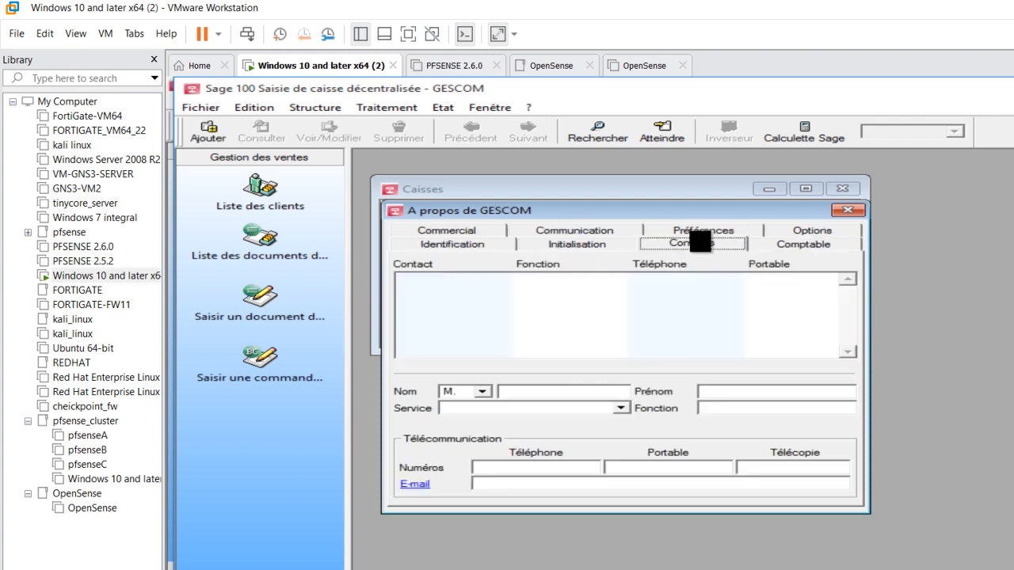
click(569, 231)
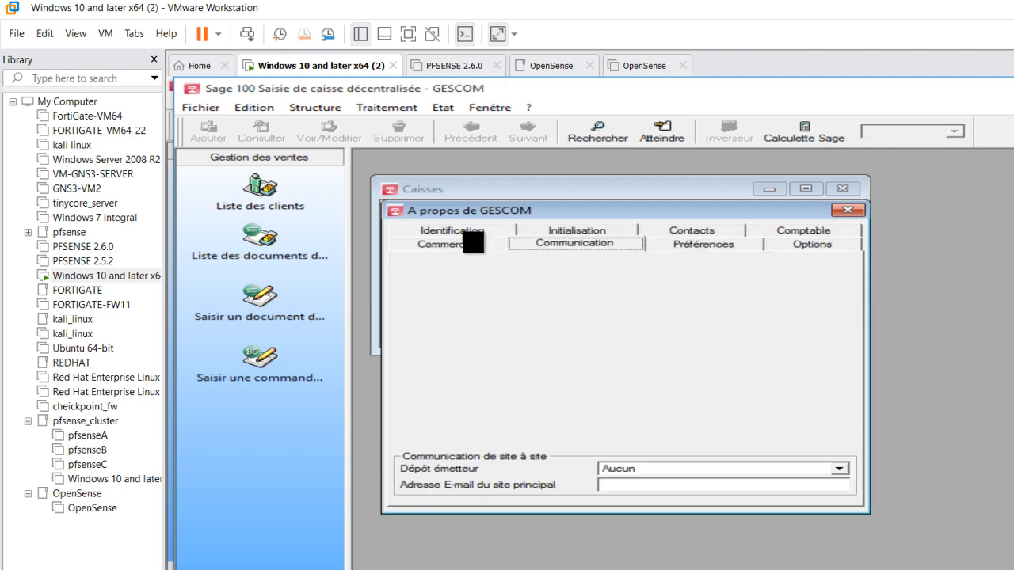